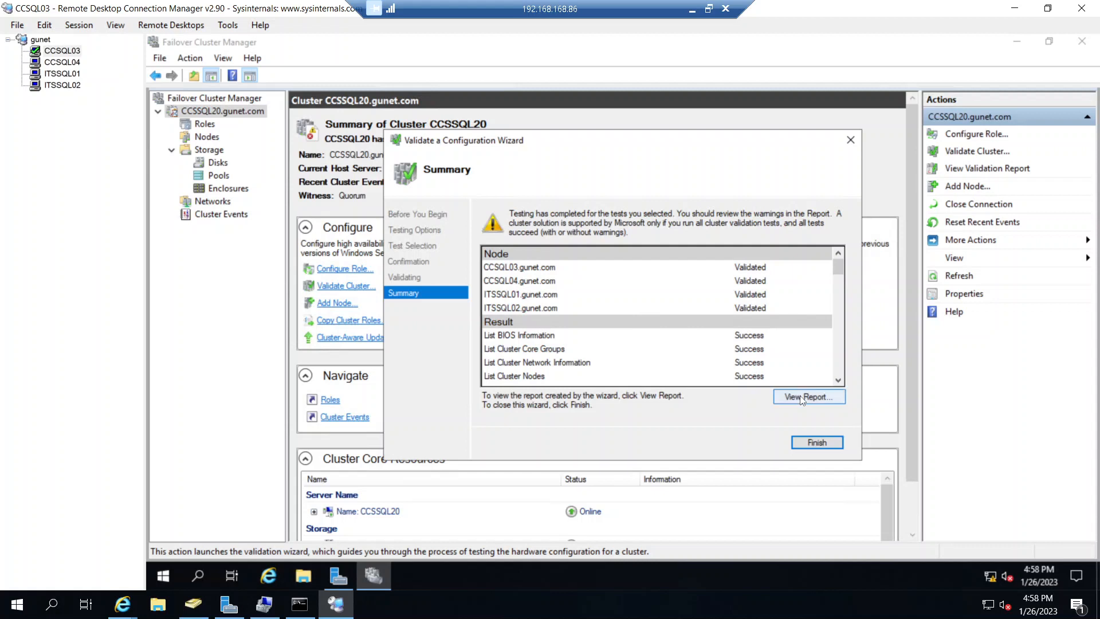
- Open the Failover Cluster Validation Report from the wizard summary, allow its blocked content, and maximize the report window
{"action": "left_click", "coordinate": [797, 396]}
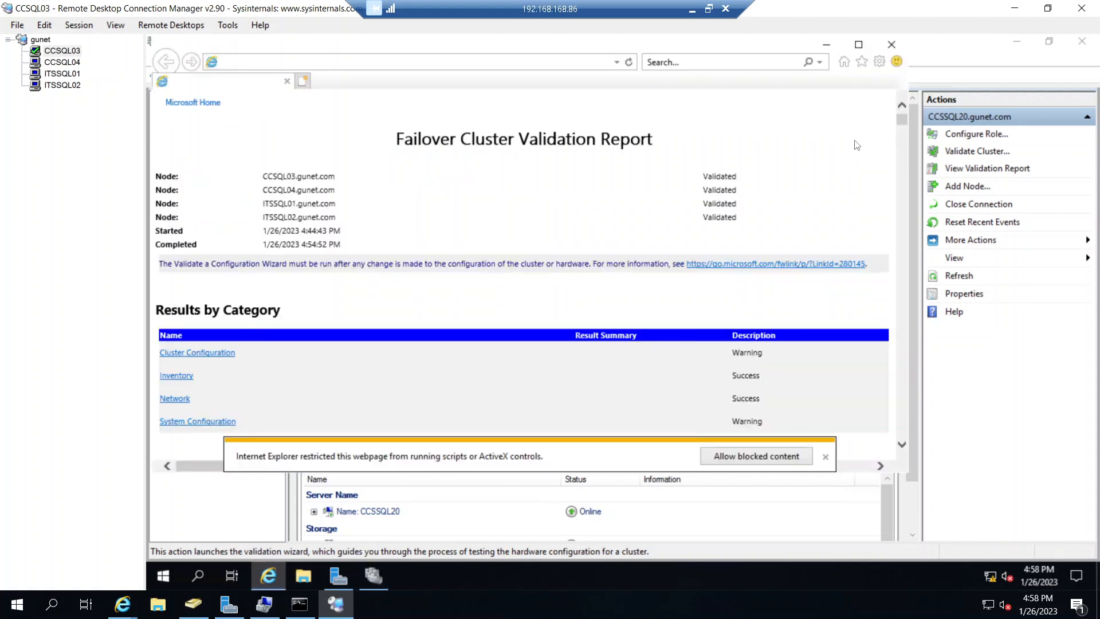
{"action": "left_click", "coordinate": [775, 460]}
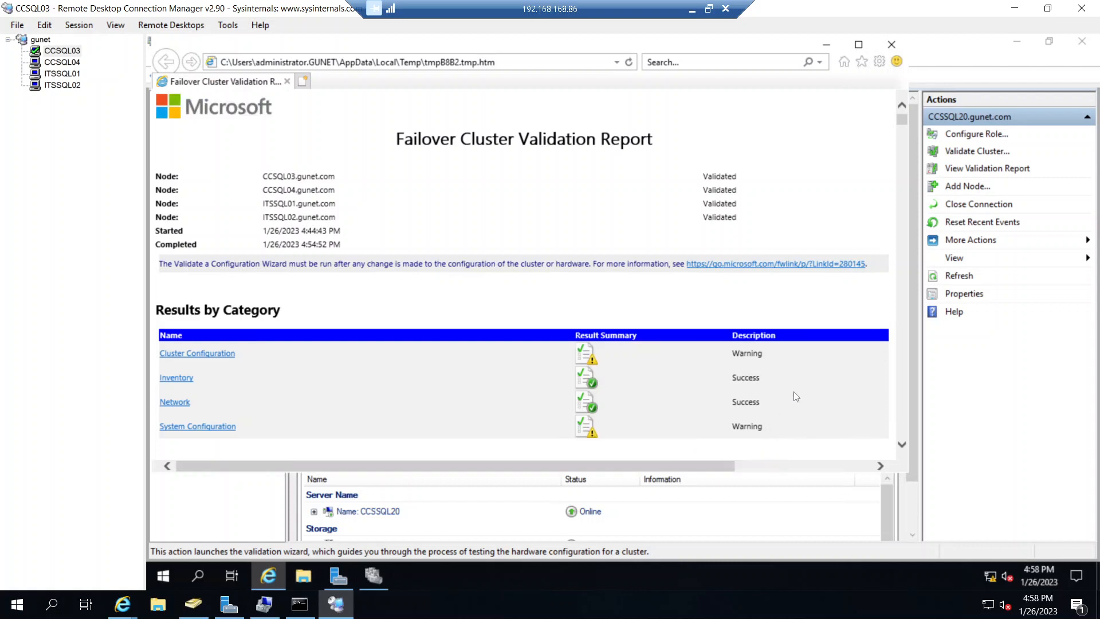
{"action": "left_click", "coordinate": [859, 45]}
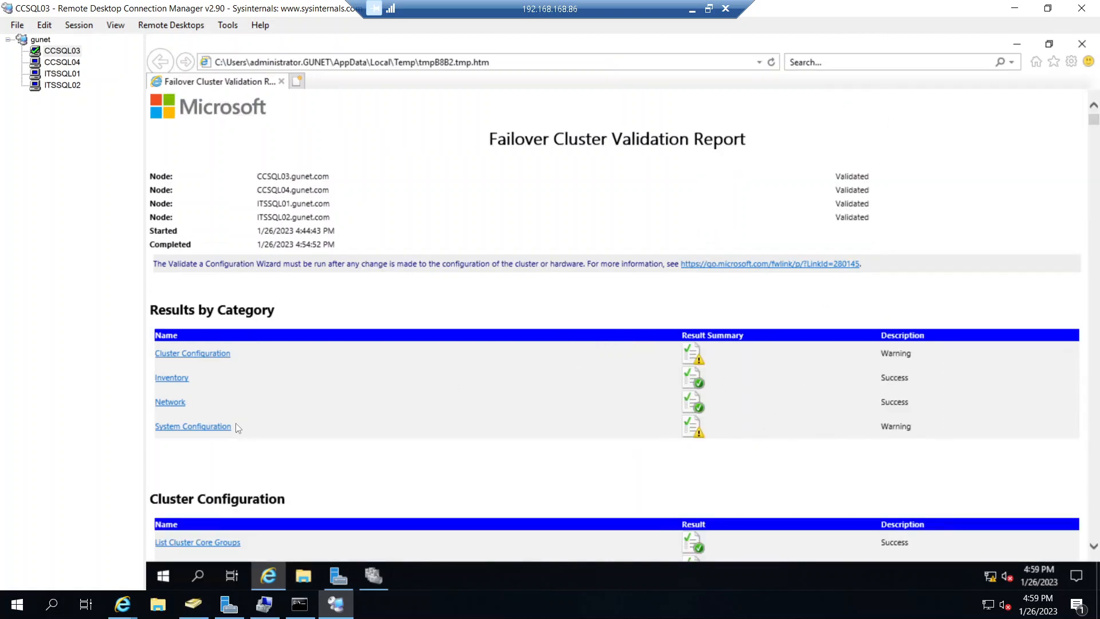
- Examine the highlighted Validate Resource Status warnings under Cluster Configuration and return to the top of the report
{"action": "left_click", "coordinate": [212, 356]}
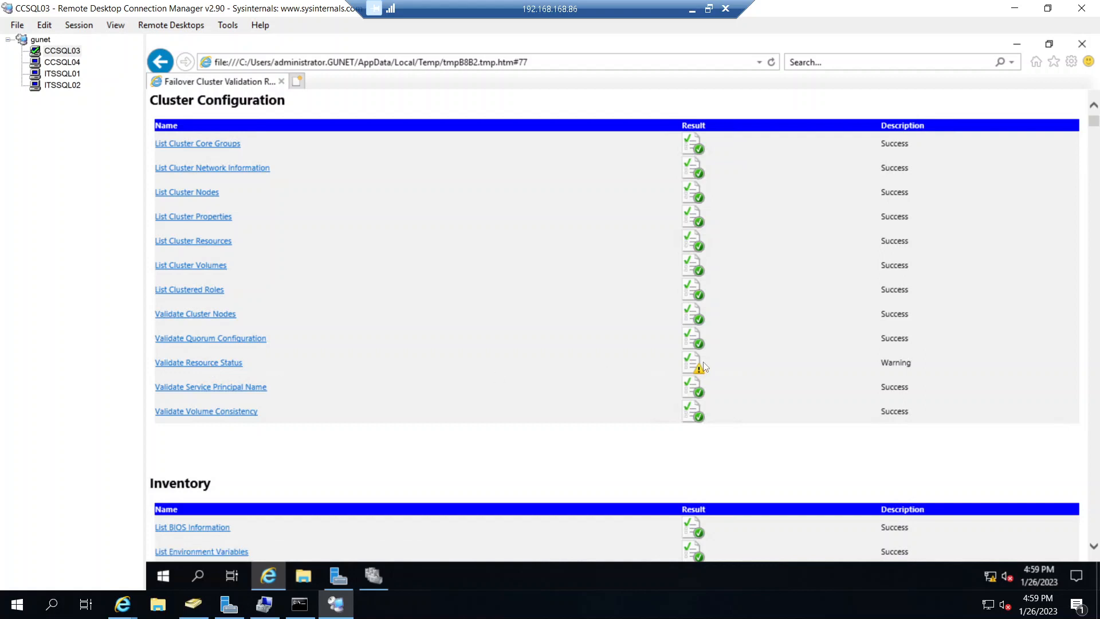
{"action": "left_click", "coordinate": [232, 364]}
{"action": "scroll", "coordinate": [384, 375], "scroll_direction": "down", "scroll_amount": 2}
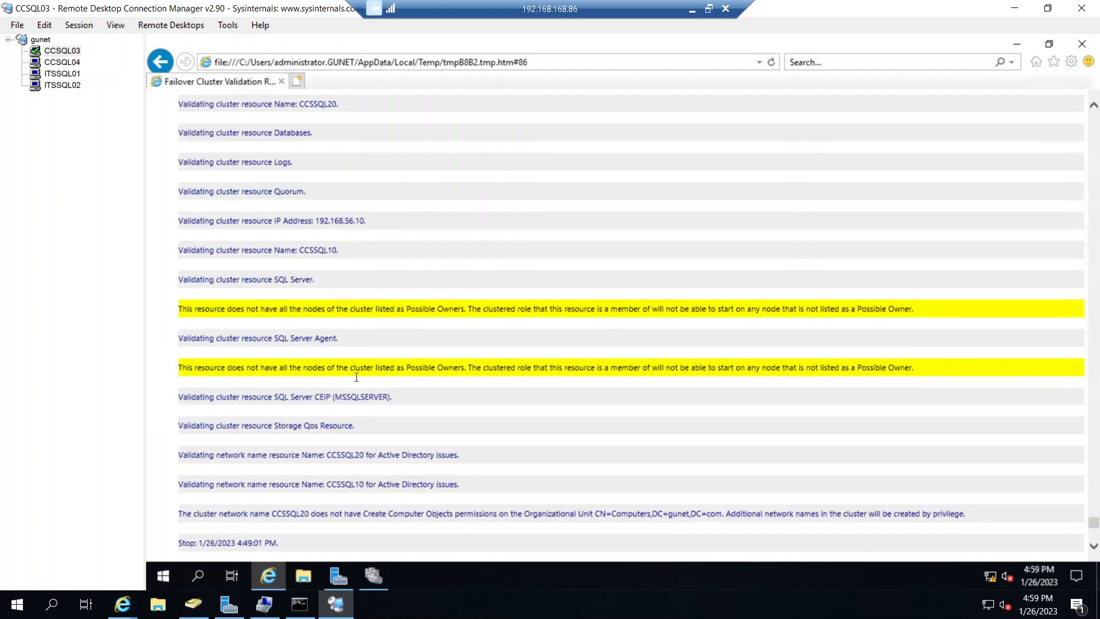
{"action": "left_click_drag", "start_coordinate": [234, 312], "coordinate": [474, 315]}
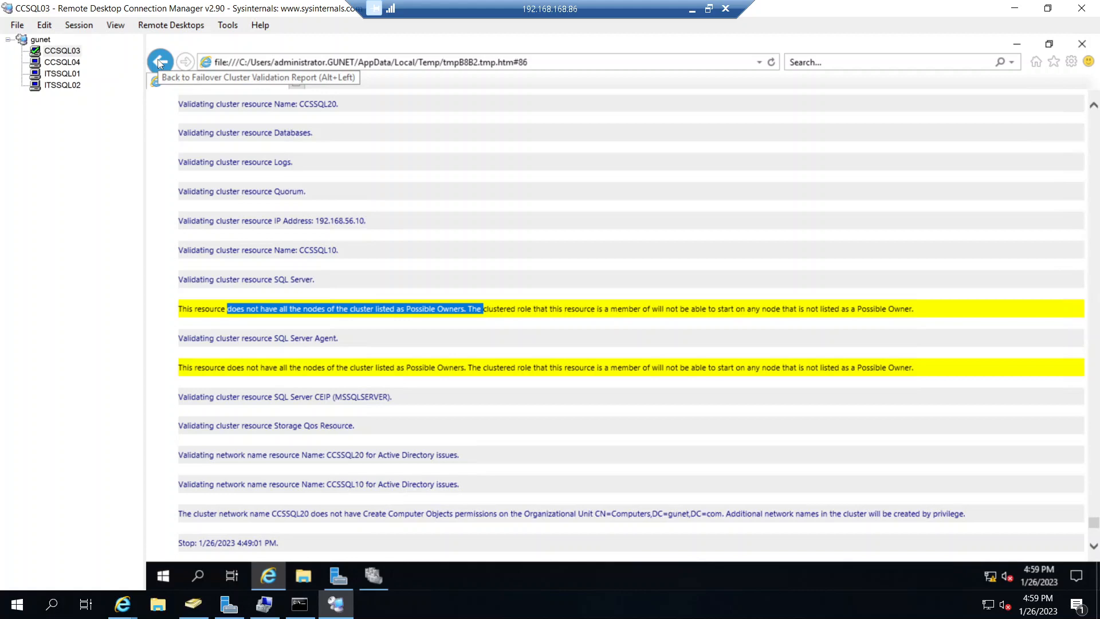
{"action": "scroll", "coordinate": [330, 372], "scroll_direction": "down", "scroll_amount": 5}
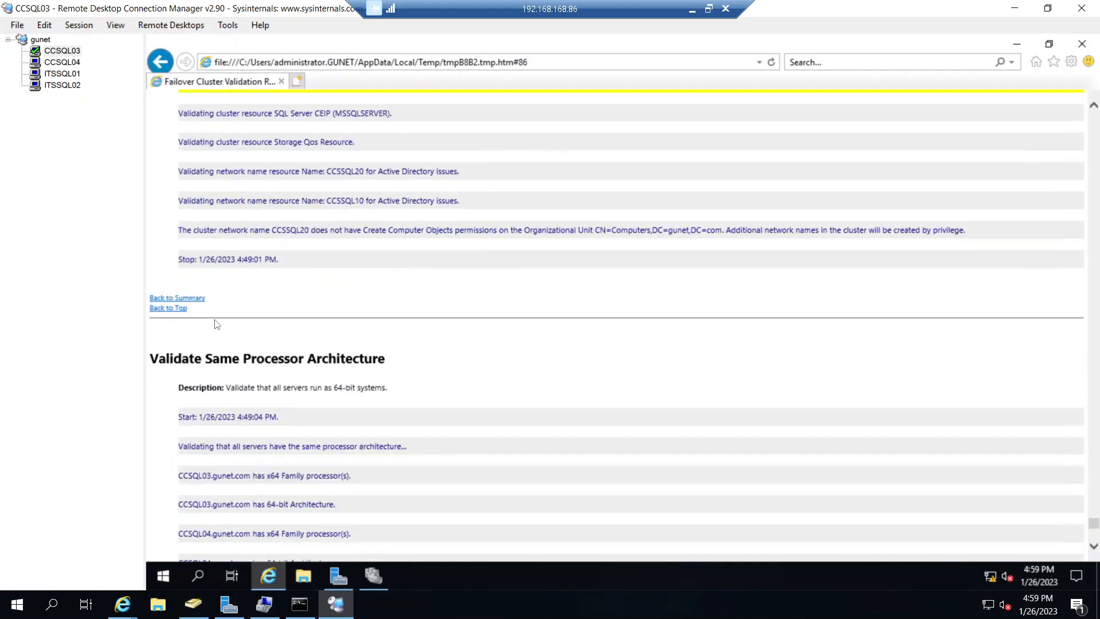
{"action": "left_click", "coordinate": [182, 308]}
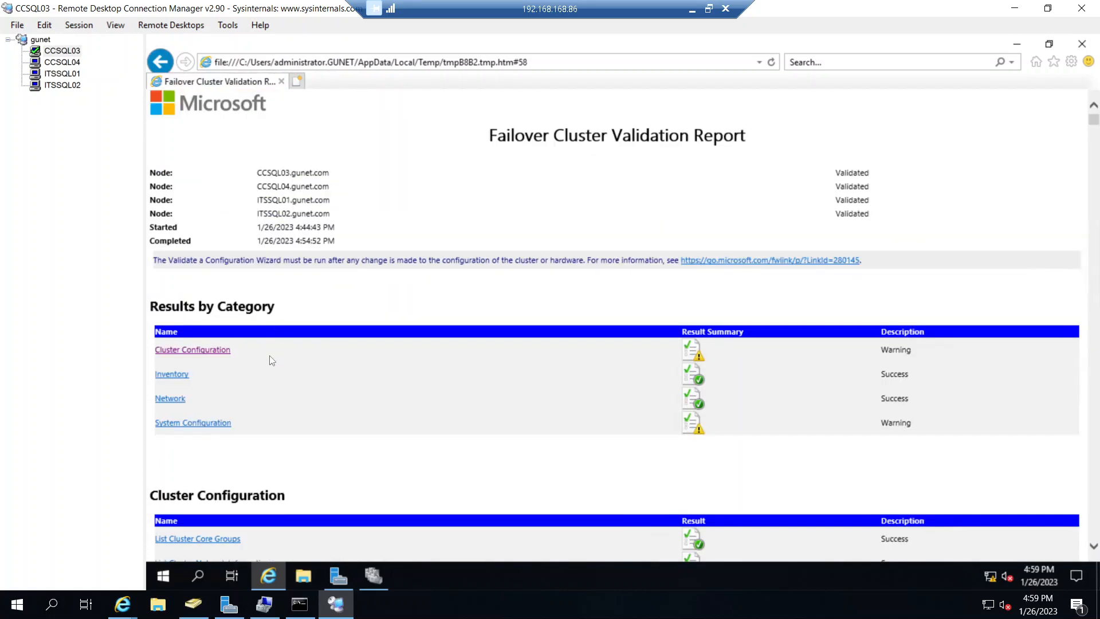
- Examine the Validate Software Update Levels warnings under System Configuration and return to the top of the report
{"action": "left_click", "coordinate": [193, 422]}
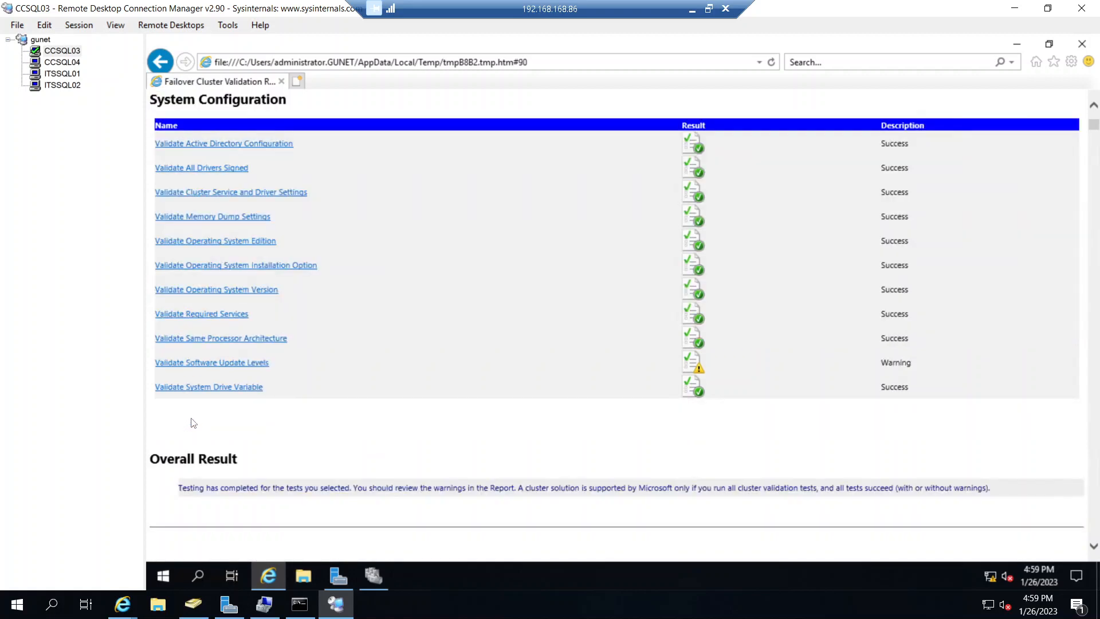
{"action": "left_click", "coordinate": [239, 362]}
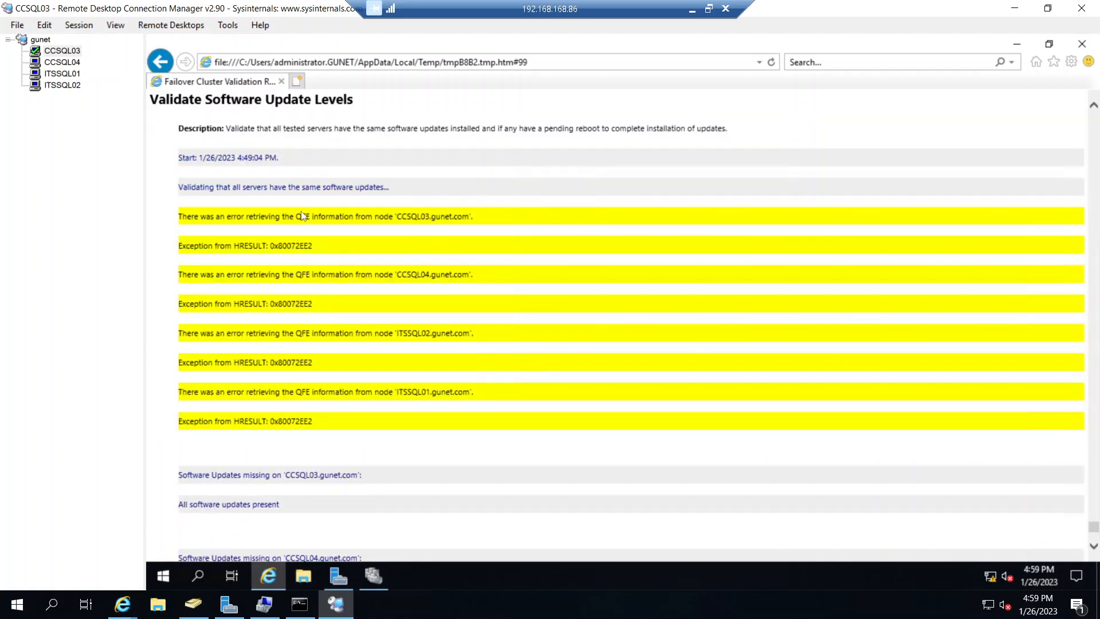
{"action": "left_click_drag", "start_coordinate": [302, 216], "coordinate": [336, 405]}
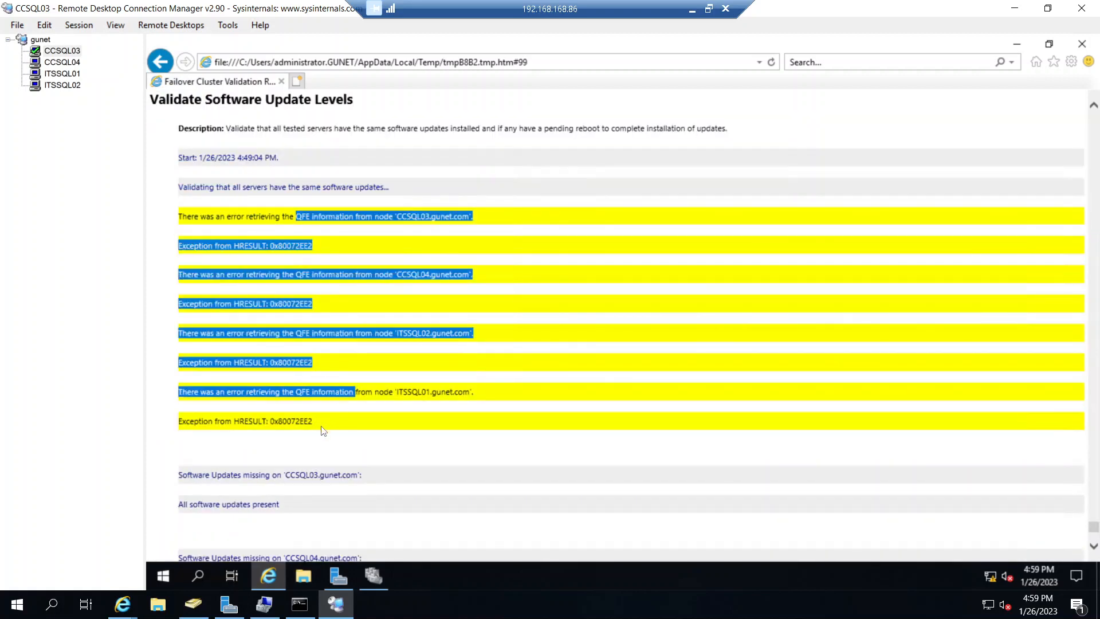
{"action": "scroll", "coordinate": [321, 429], "scroll_direction": "up", "scroll_amount": 2}
{"action": "scroll", "coordinate": [319, 427], "scroll_direction": "down", "scroll_amount": 3}
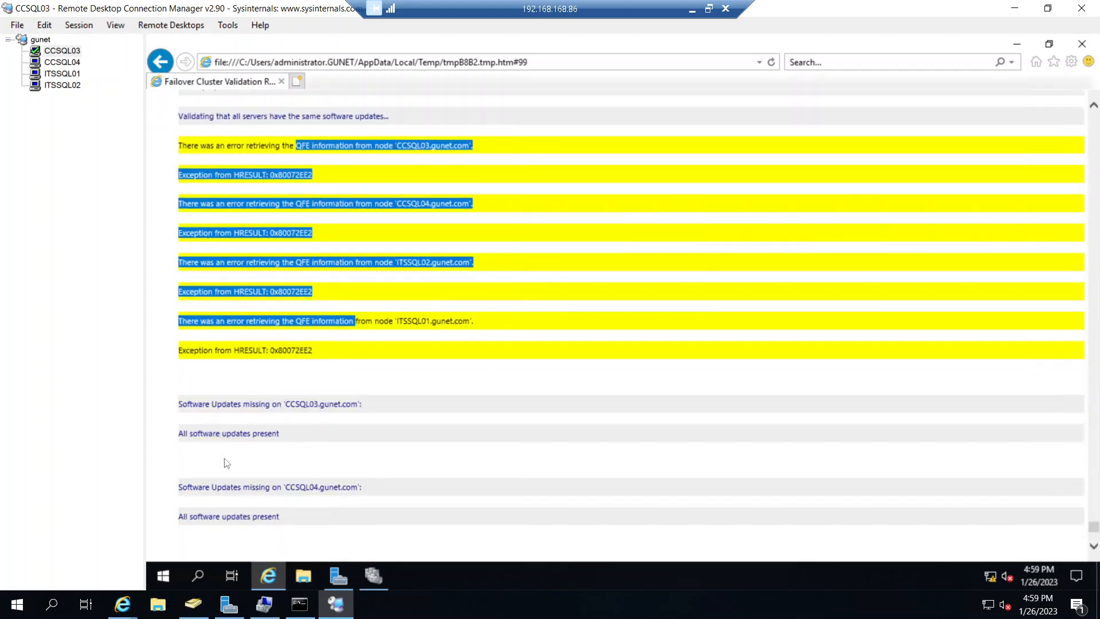
{"action": "scroll", "coordinate": [223, 459], "scroll_direction": "down", "scroll_amount": 7}
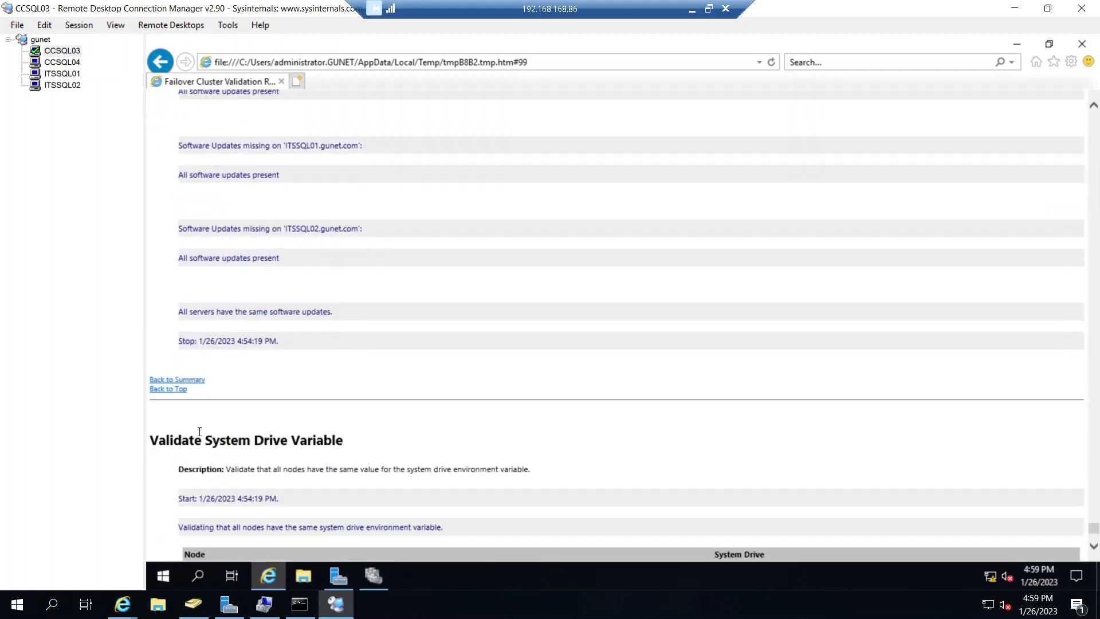
{"action": "left_click", "coordinate": [179, 390]}
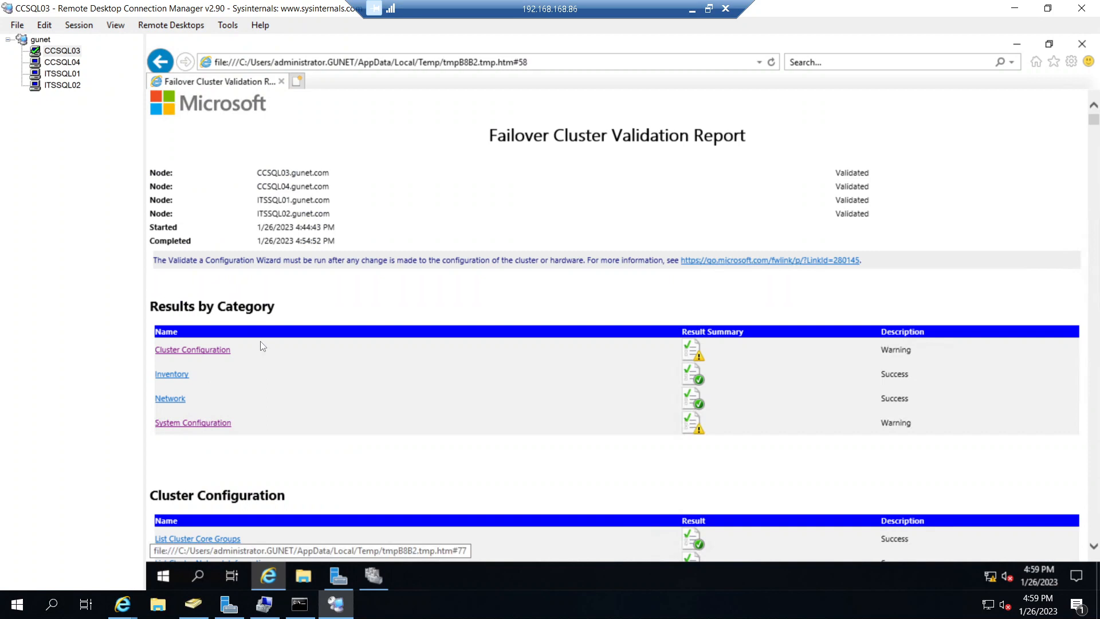
- Recheck the Validate Resource Status details under Cluster Configuration, close the report, and finish the validation wizard
{"action": "left_click", "coordinate": [216, 356]}
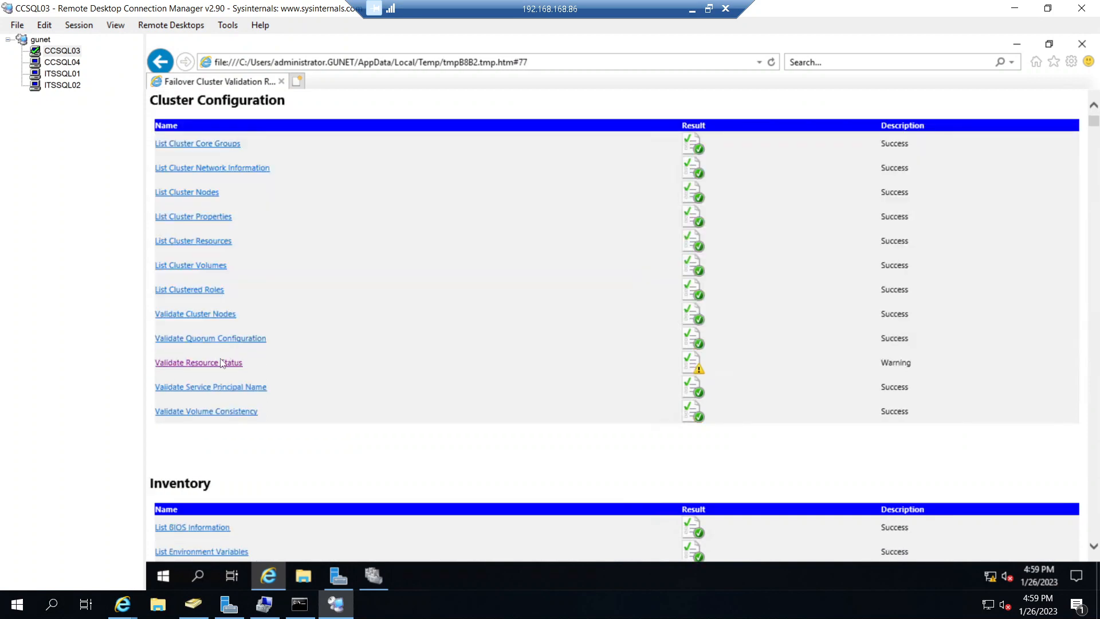
{"action": "left_click", "coordinate": [218, 362]}
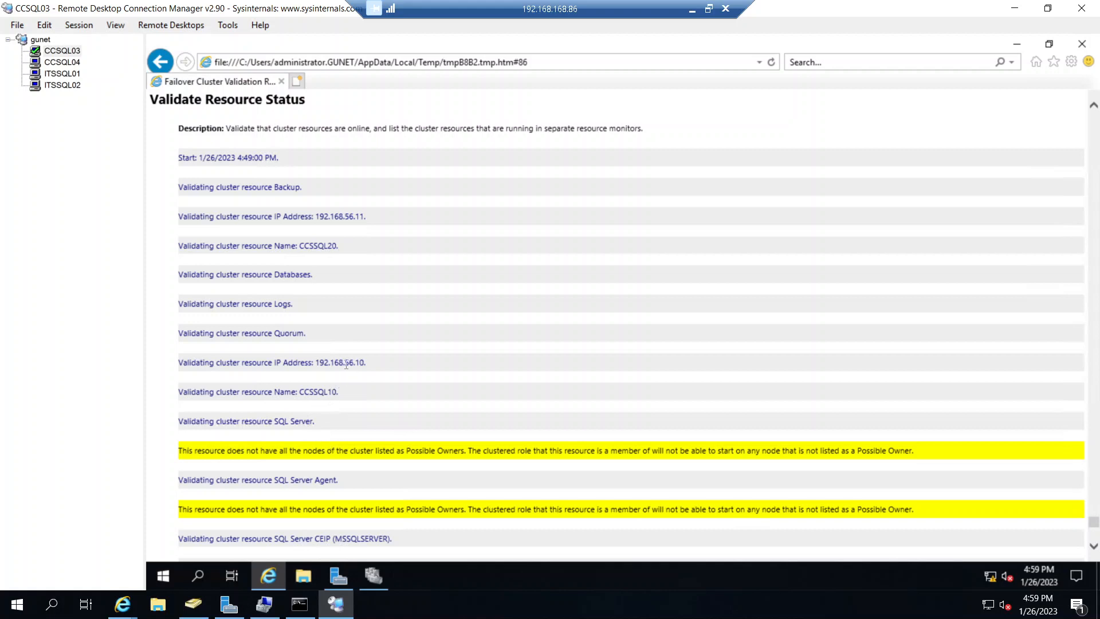
{"action": "left_click", "coordinate": [1082, 44]}
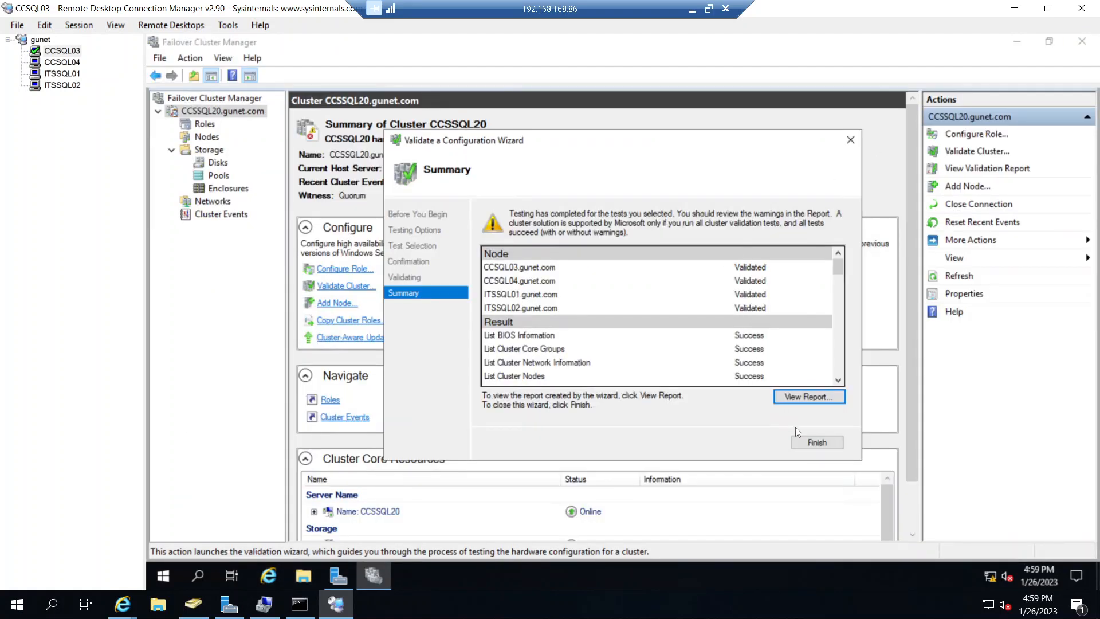
{"action": "left_click", "coordinate": [816, 443]}
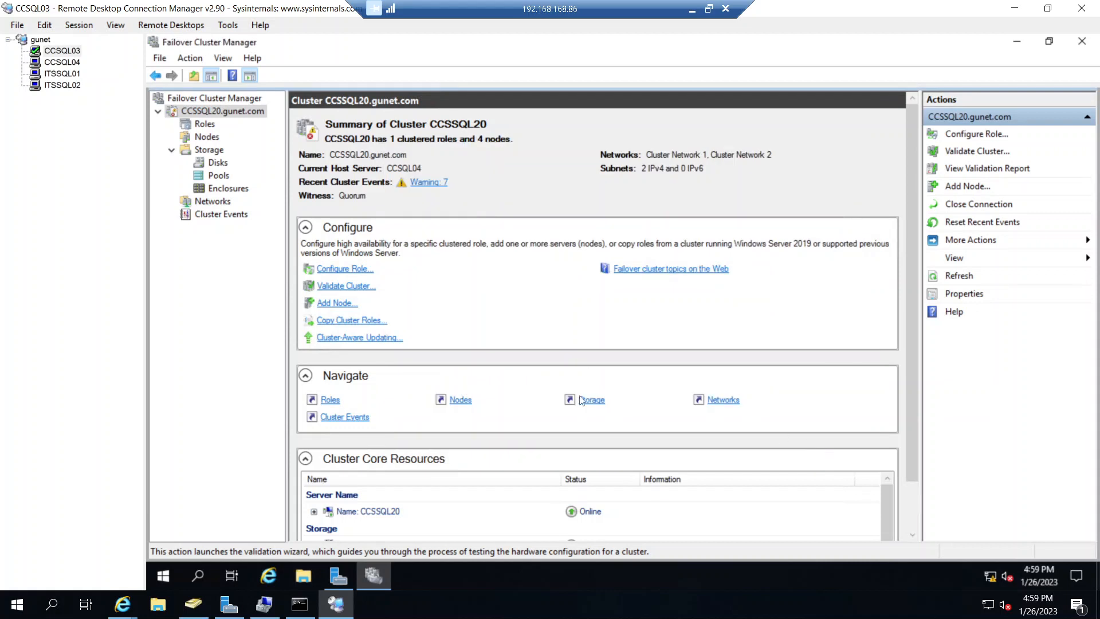
- Check the possible owners of the CCSSQL10 network name in the SQL Server (MSSQLSERVER) role's resources
{"action": "left_click", "coordinate": [205, 124]}
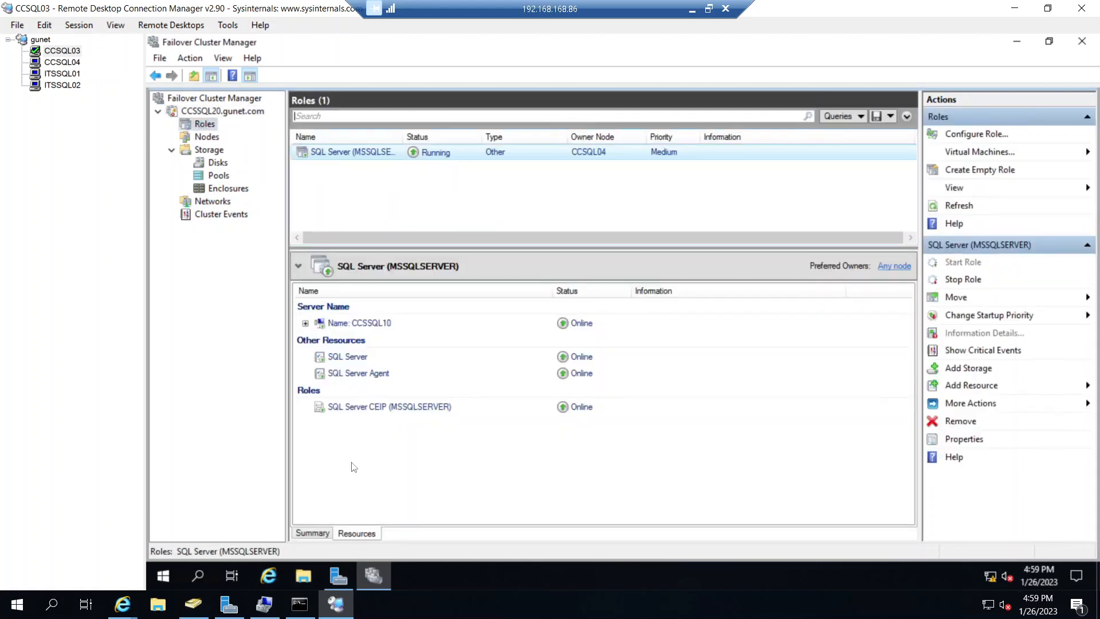
{"action": "left_click", "coordinate": [362, 534]}
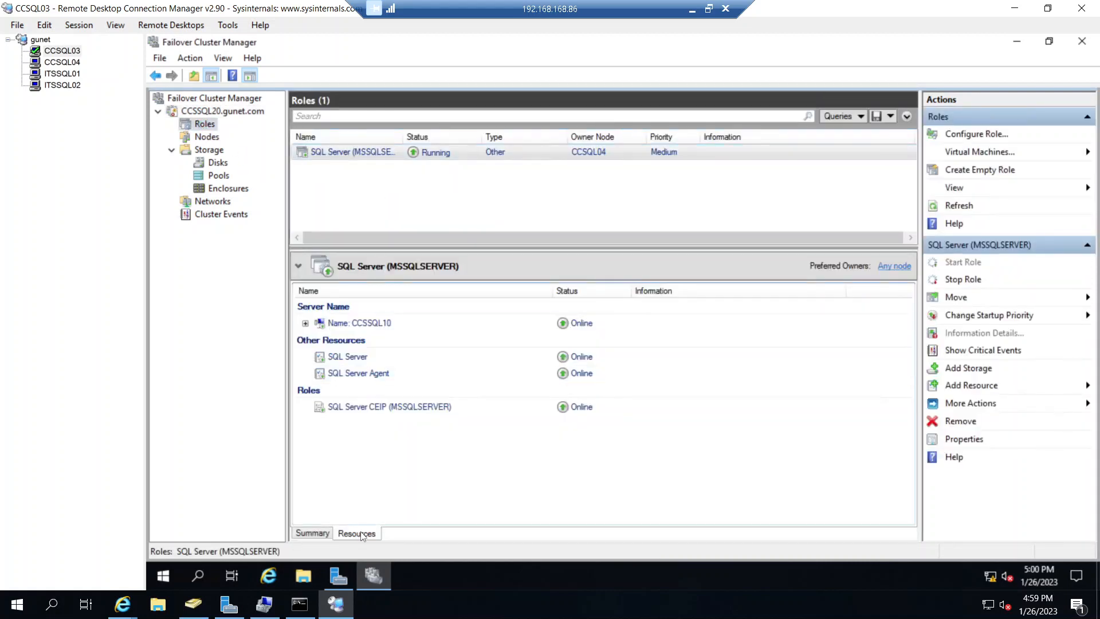
{"action": "left_click", "coordinate": [305, 324]}
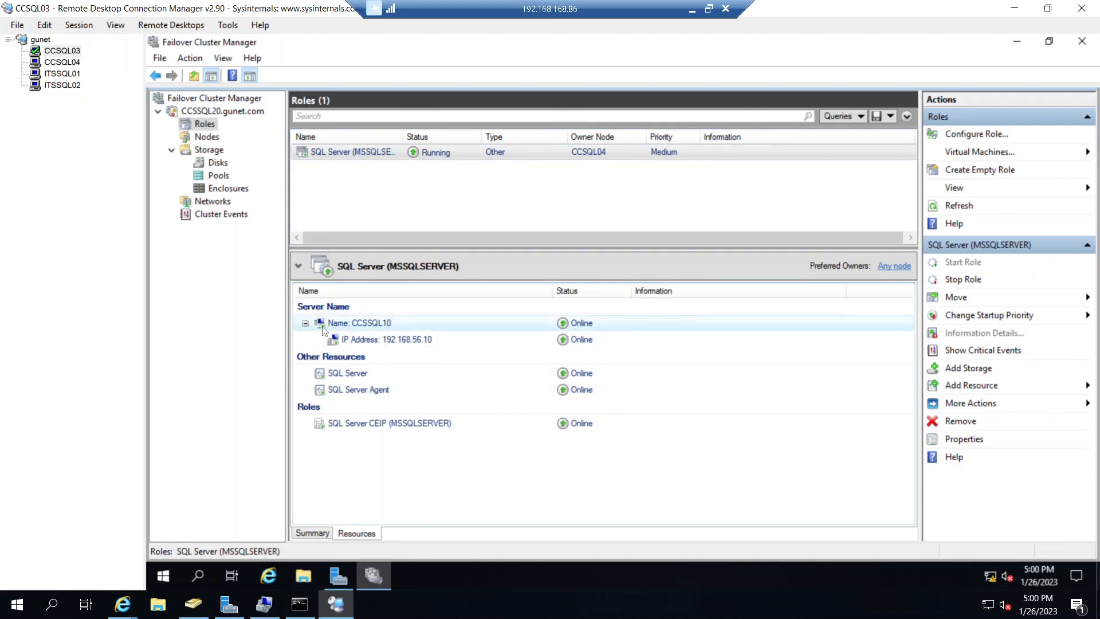
{"action": "right_click", "coordinate": [347, 328]}
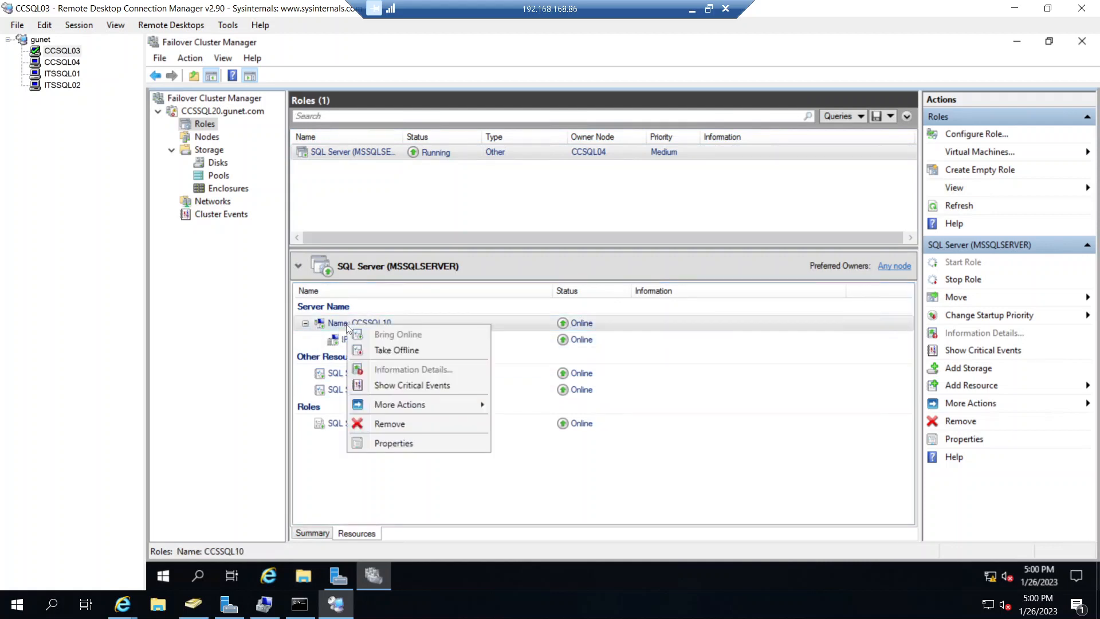
{"action": "left_click", "coordinate": [395, 444]}
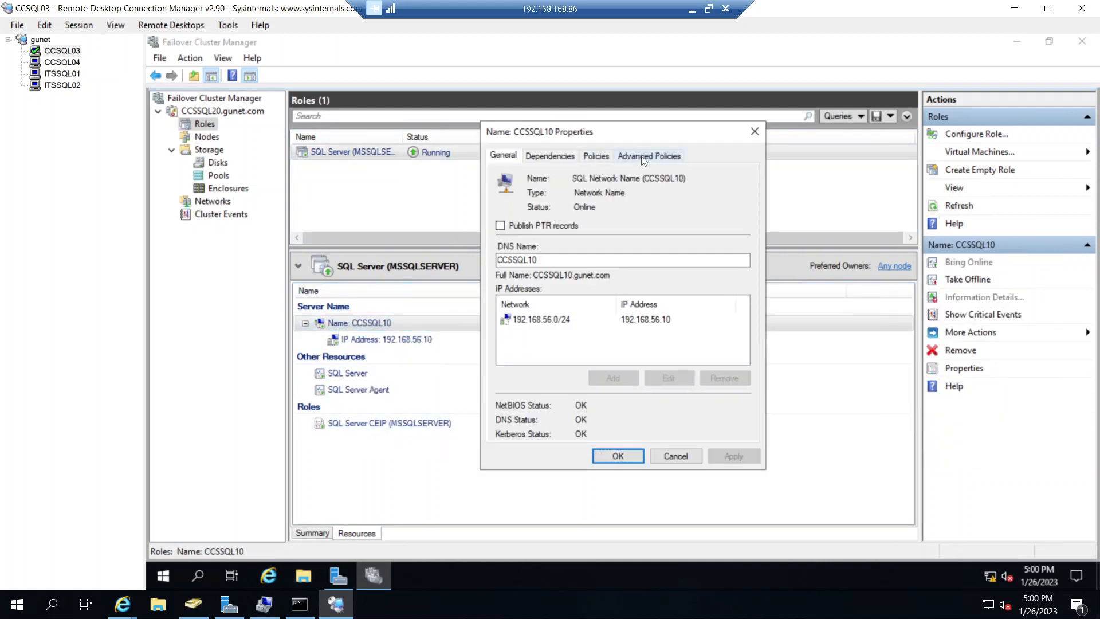
{"action": "left_click", "coordinate": [643, 159]}
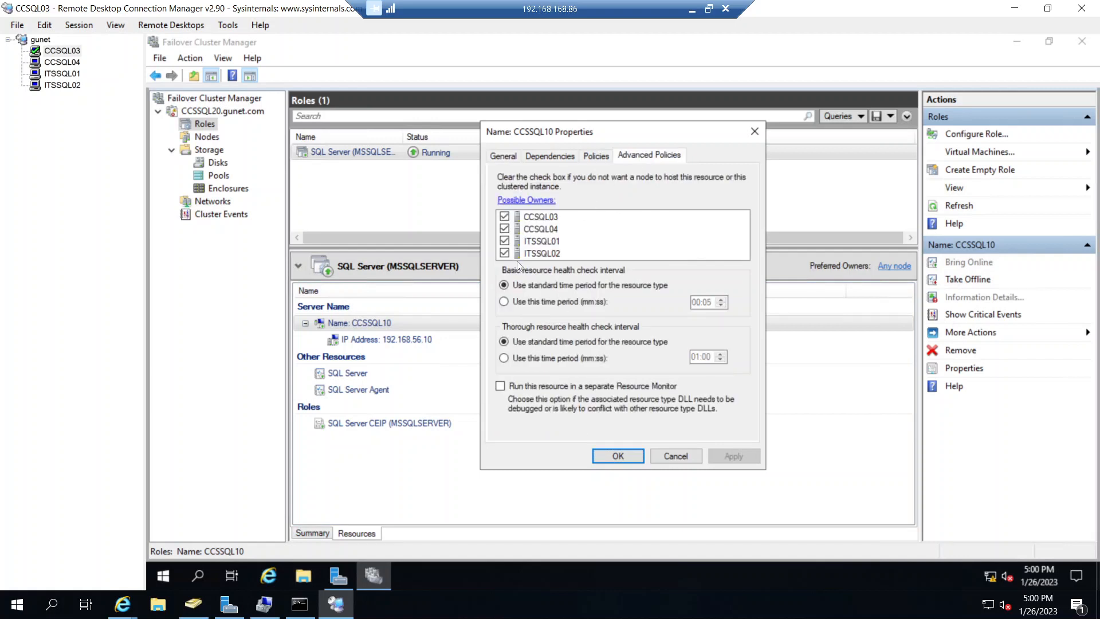
{"action": "left_click", "coordinate": [675, 455]}
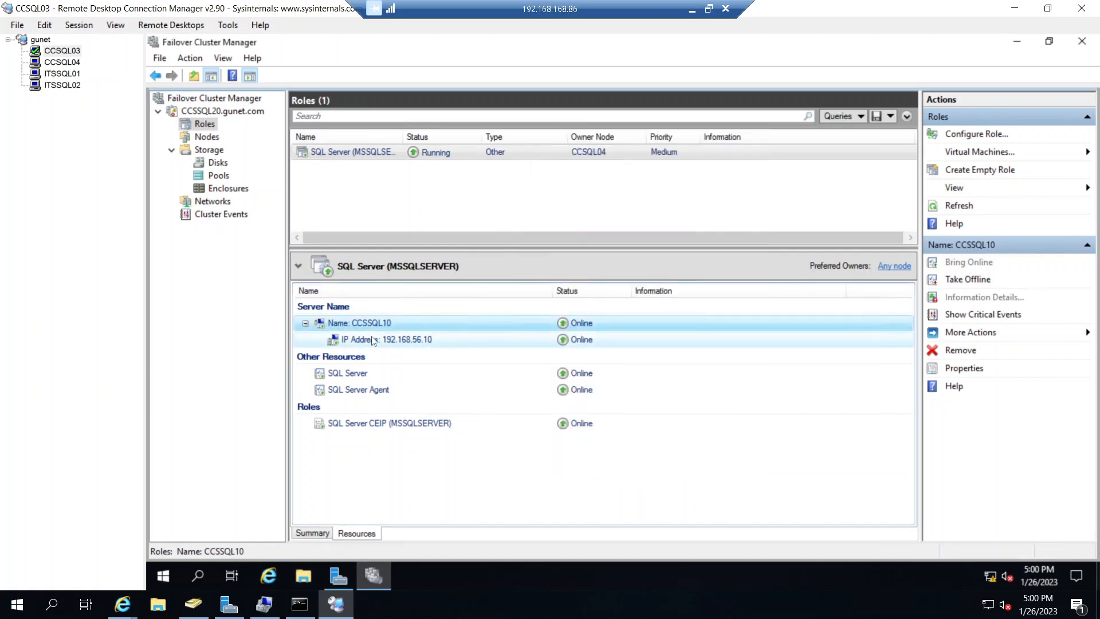
- Check the possible owners in the advanced policies of the IP Address 192.168.56.10 resource, without changing them
{"action": "right_click", "coordinate": [370, 338]}
{"action": "left_click", "coordinate": [418, 456]}
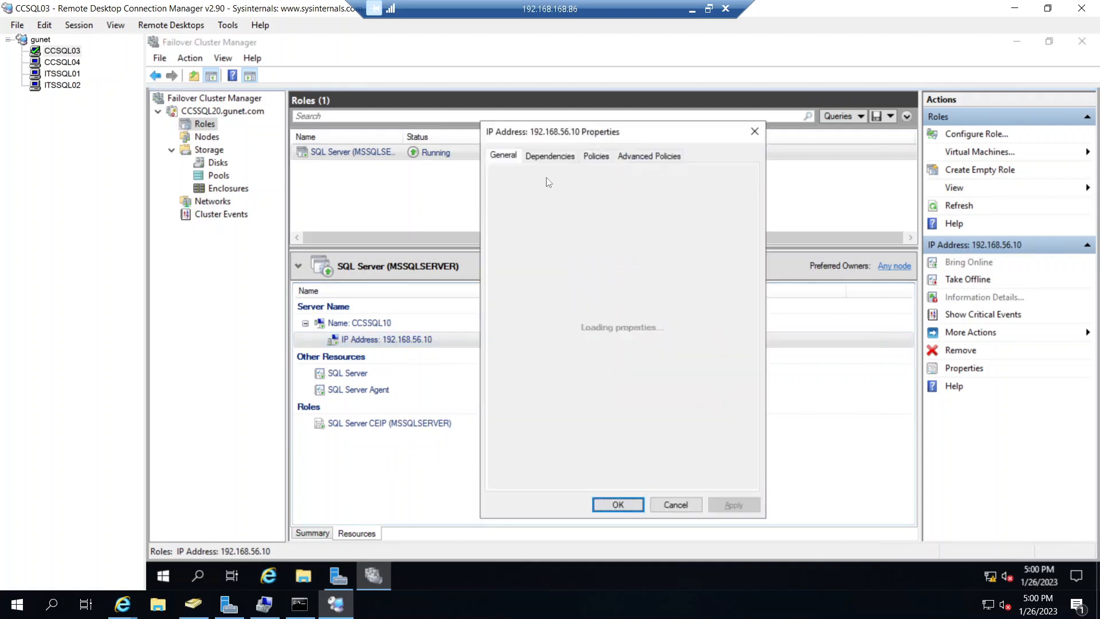
{"action": "left_click", "coordinate": [645, 156]}
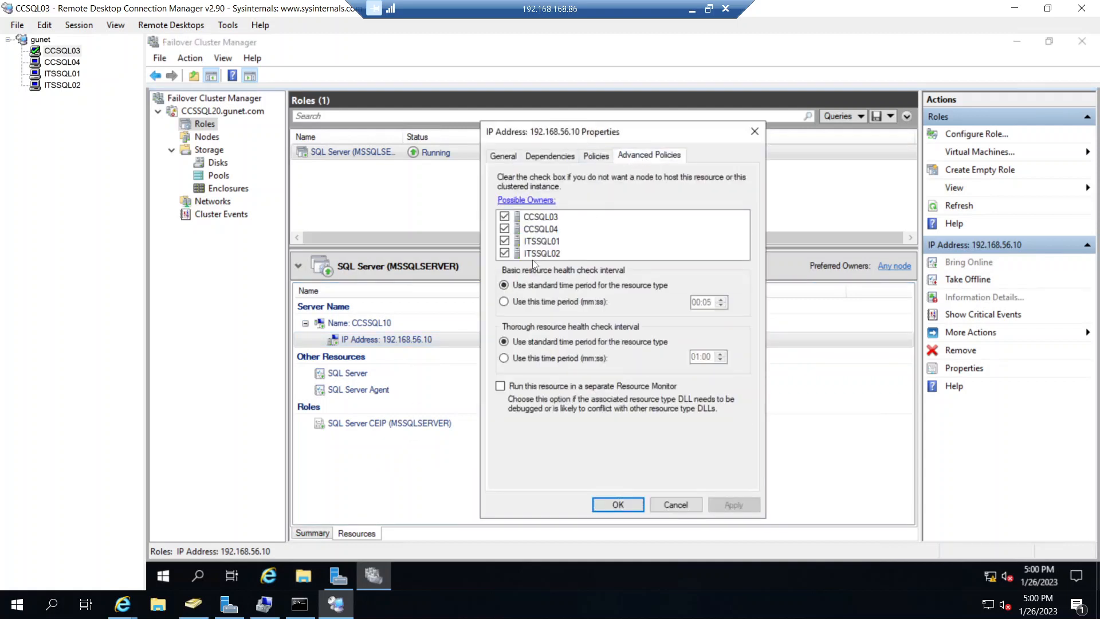
{"action": "left_click", "coordinate": [676, 504]}
- Check the possible owners in the advanced policies of the SQL Server resource and close its properties without changes
{"action": "left_click", "coordinate": [355, 371]}
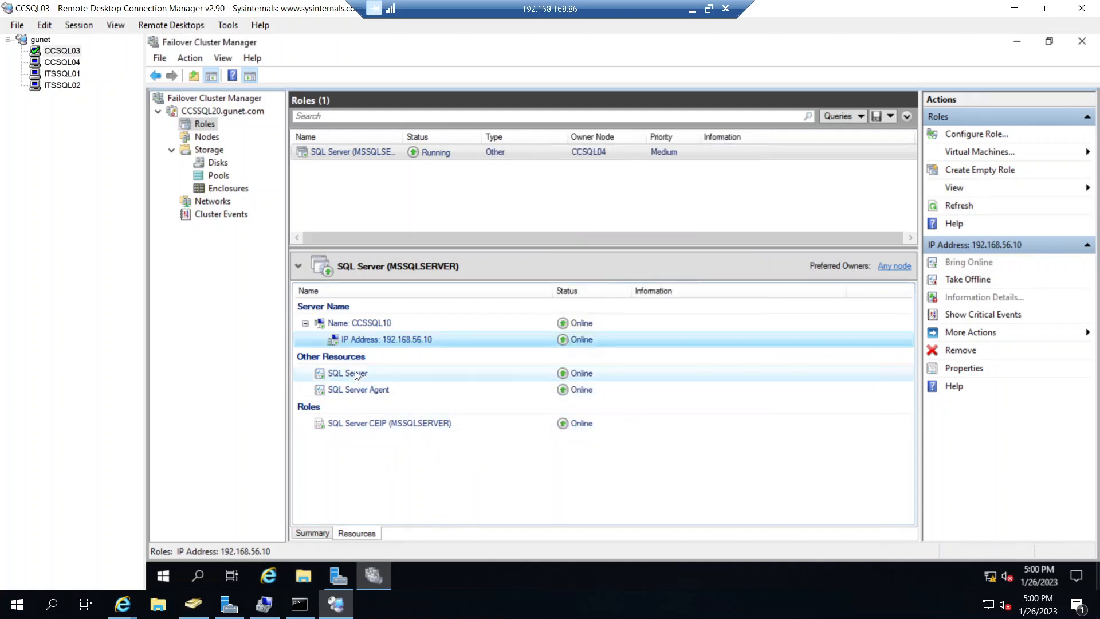
{"action": "right_click", "coordinate": [355, 370]}
{"action": "left_click", "coordinate": [422, 490]}
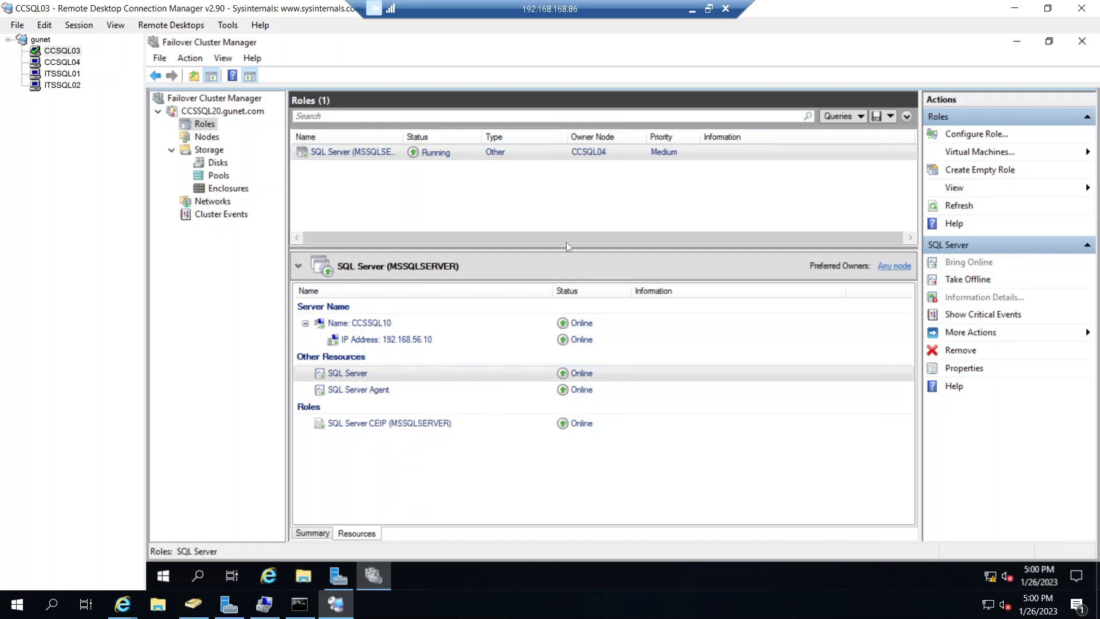
{"action": "left_click", "coordinate": [656, 156]}
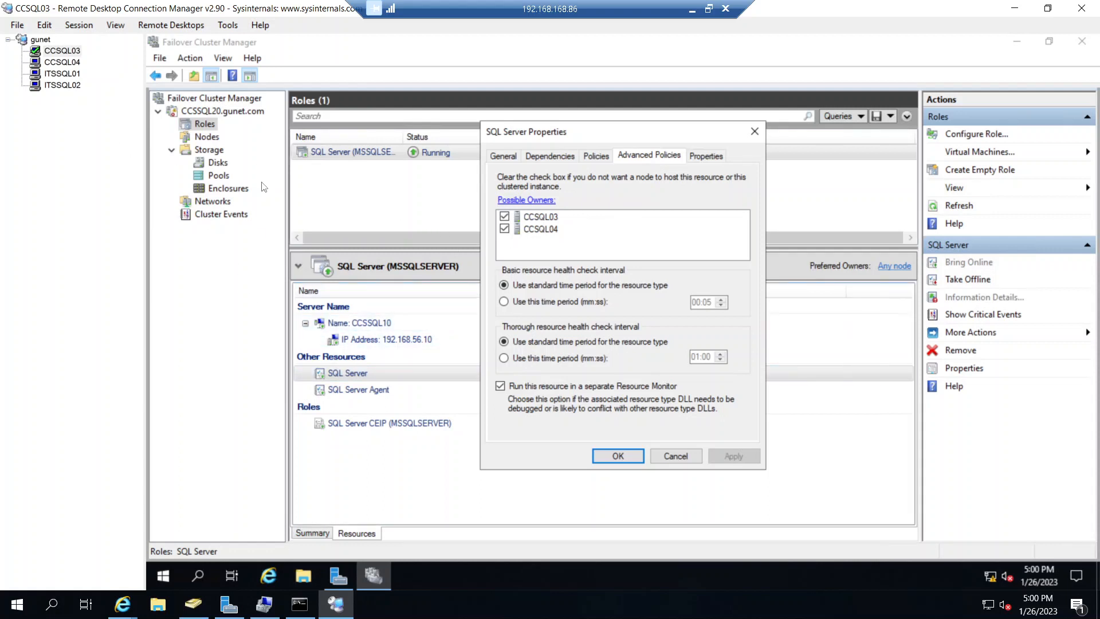
{"action": "left_click", "coordinate": [675, 456]}
- Check the possible owners in the advanced policies of the SQL Server Agent resource and dismiss its properties
{"action": "left_click", "coordinate": [388, 395]}
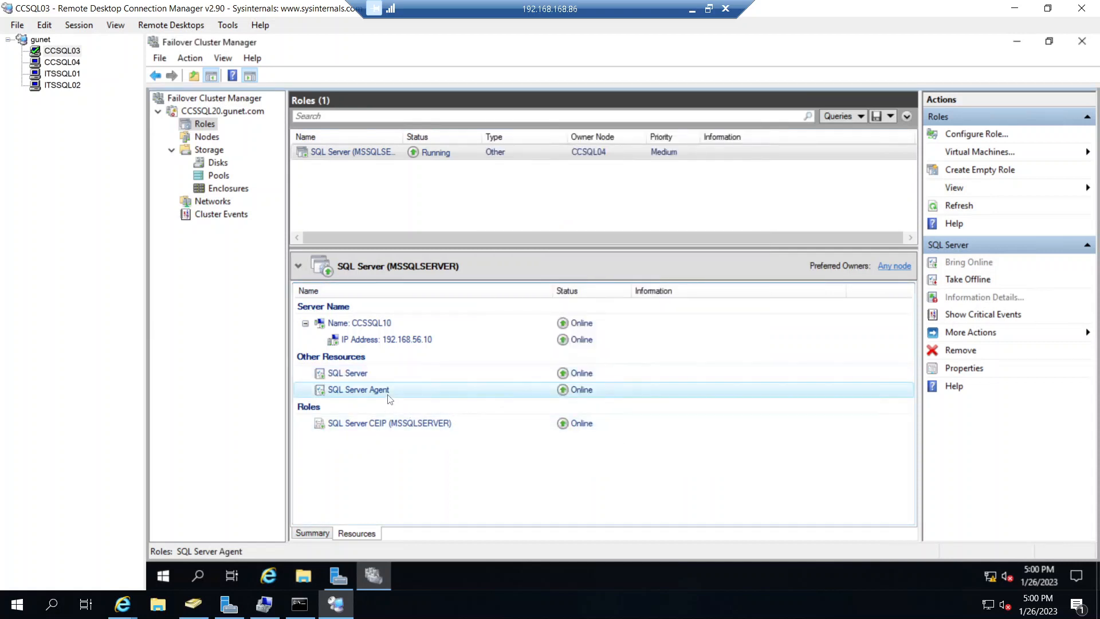
{"action": "right_click", "coordinate": [388, 395]}
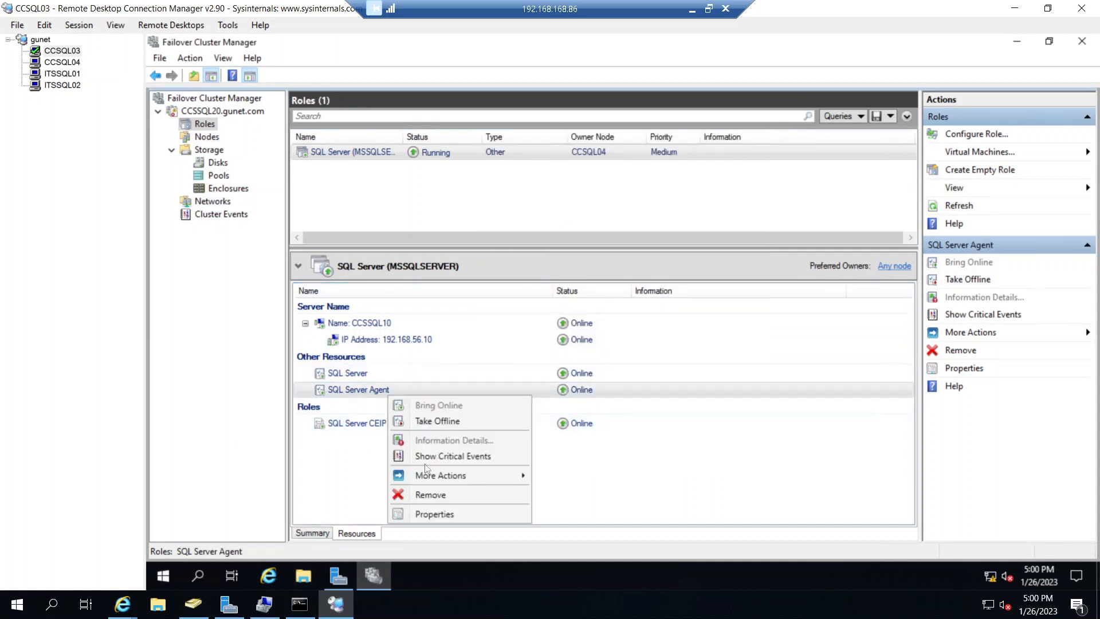
{"action": "left_click", "coordinate": [449, 514]}
{"action": "left_click", "coordinate": [650, 157]}
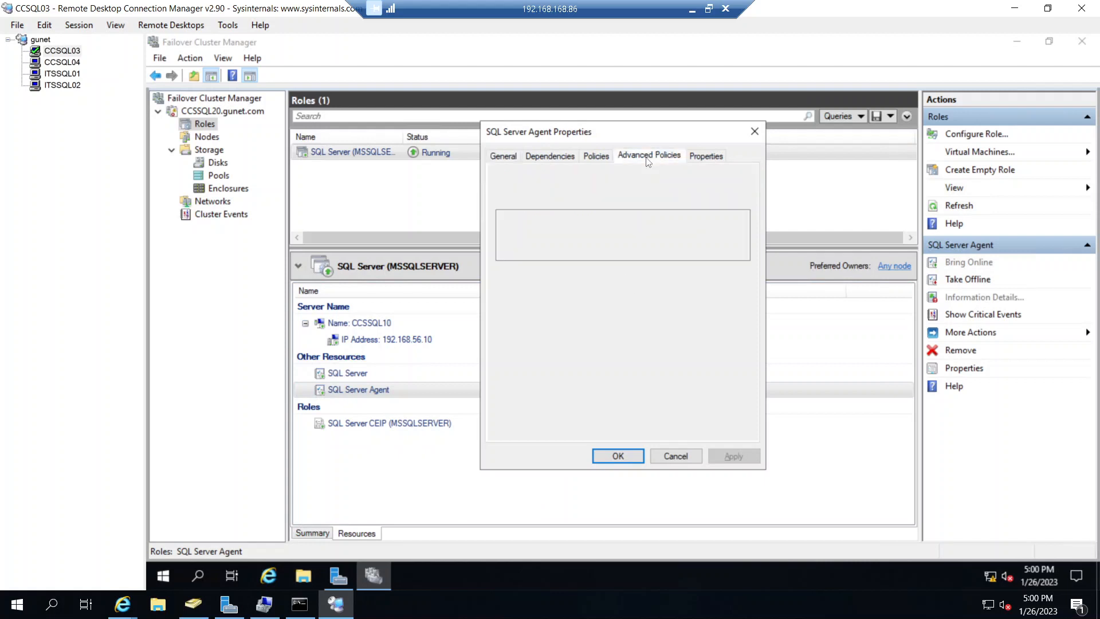
{"action": "left_click", "coordinate": [675, 456]}
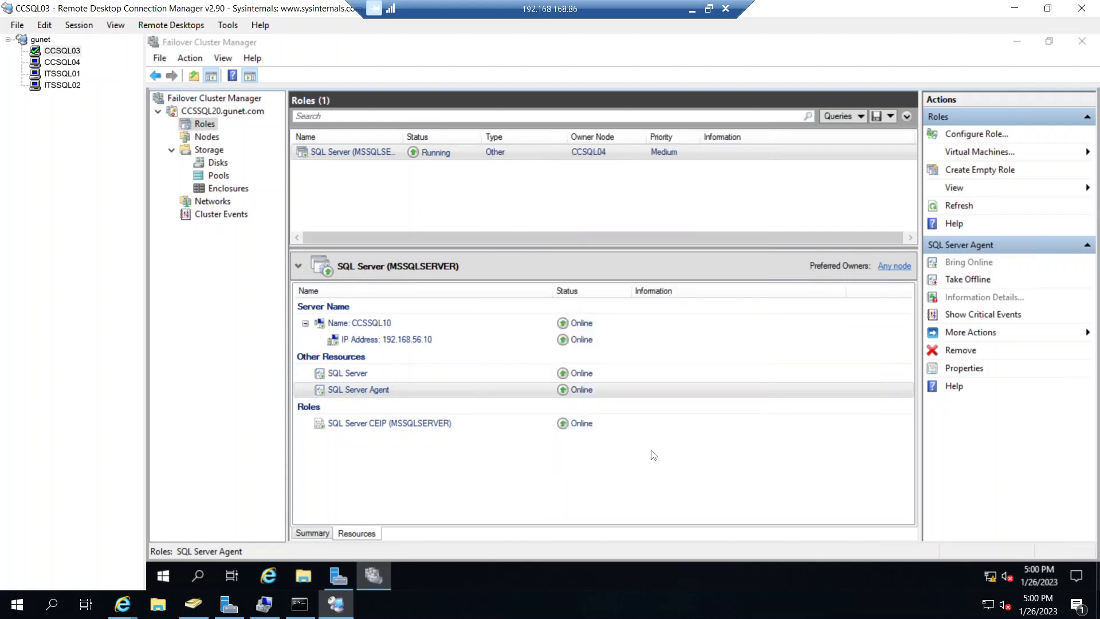
- Check the possible owners in the advanced policies of the SQL Server CEIP (MSSQLSERVER) resource and close its properties without changes
{"action": "right_click", "coordinate": [421, 424]}
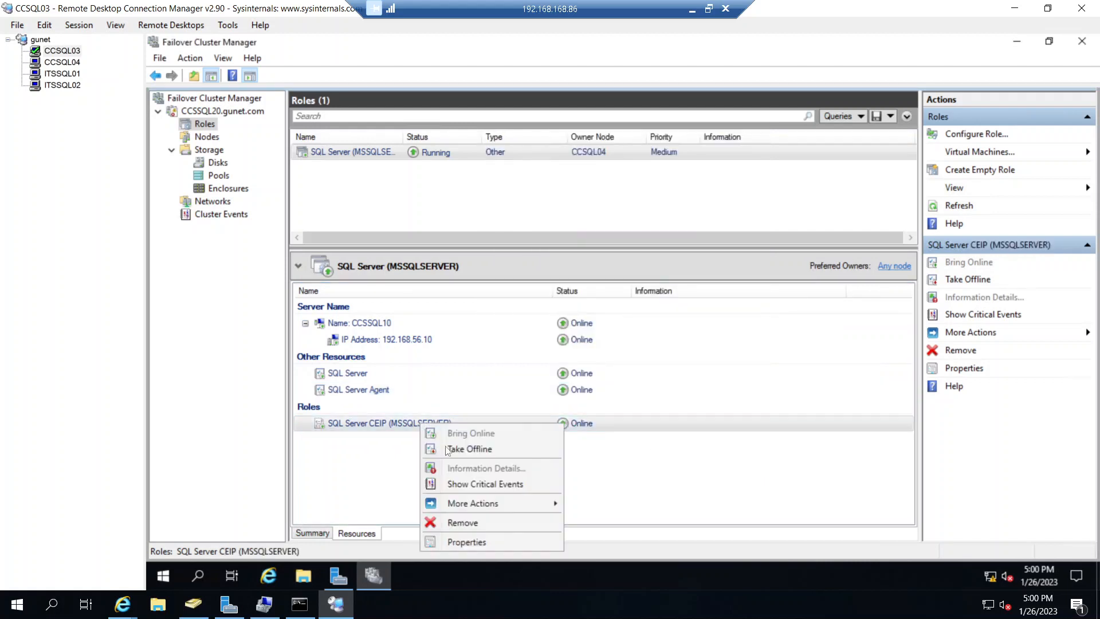
{"action": "left_click", "coordinate": [485, 542]}
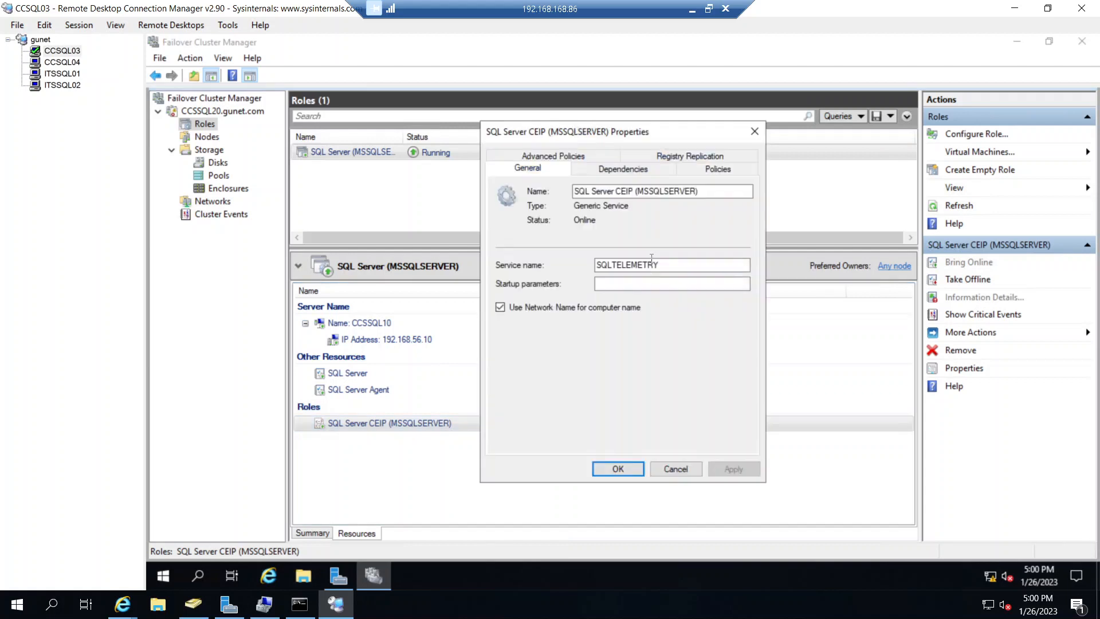
{"action": "left_click", "coordinate": [593, 156]}
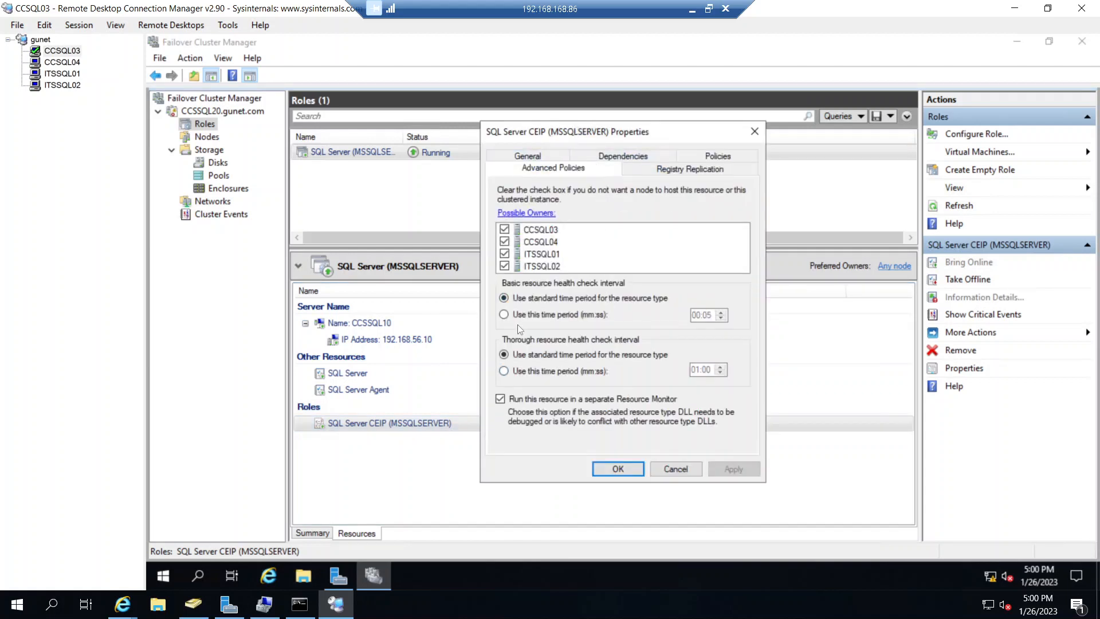
{"action": "left_click", "coordinate": [673, 470]}
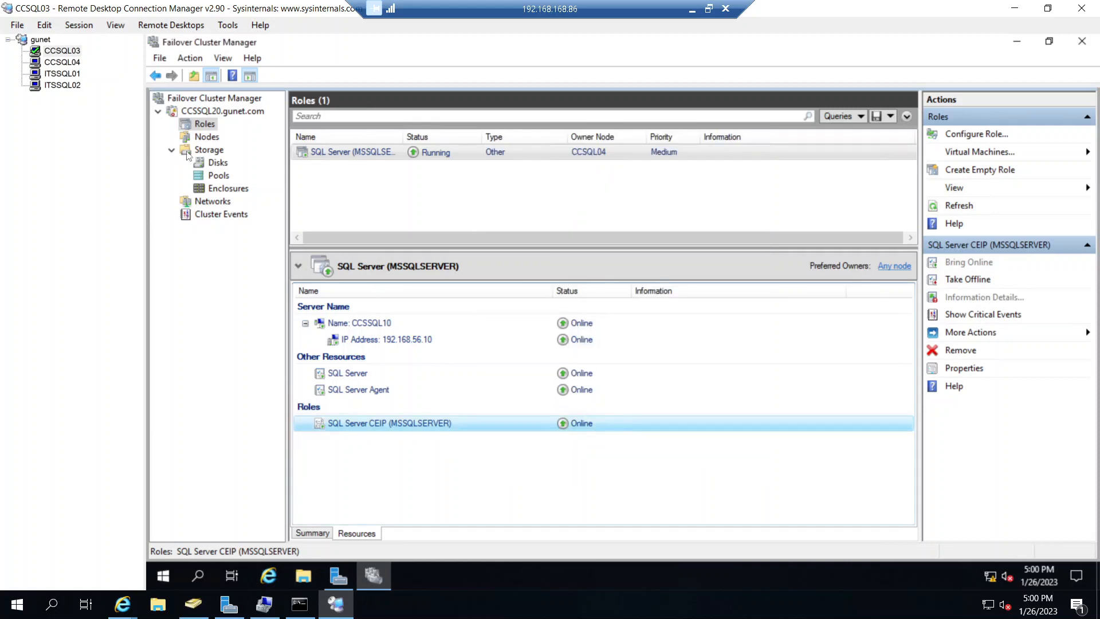
- Switch to the ITSSQL01 server and mount the recently used en_sql_server_2019_enterprise_x64_dvd_5e1ecc6b disc image
{"action": "left_click", "coordinate": [76, 76]}
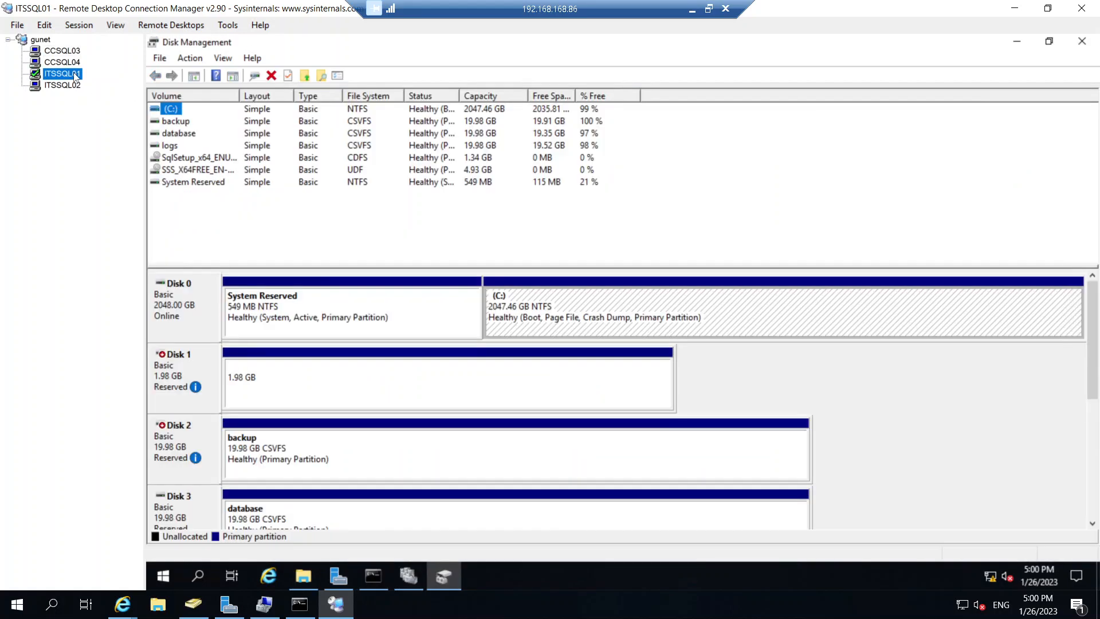
{"action": "left_click", "coordinate": [303, 576]}
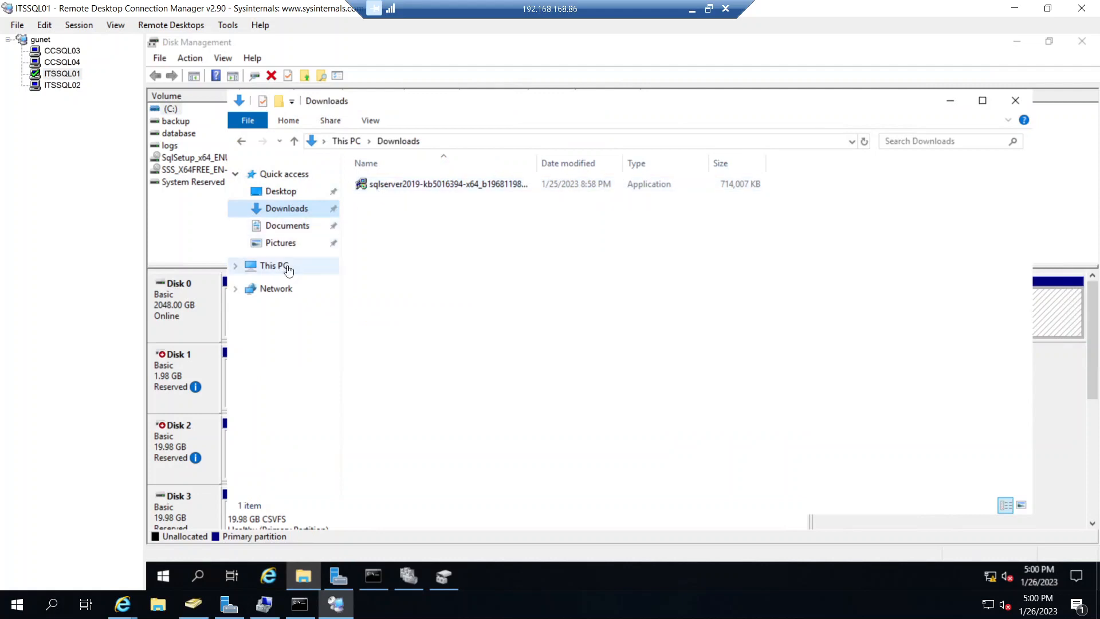
{"action": "left_click", "coordinate": [284, 174]}
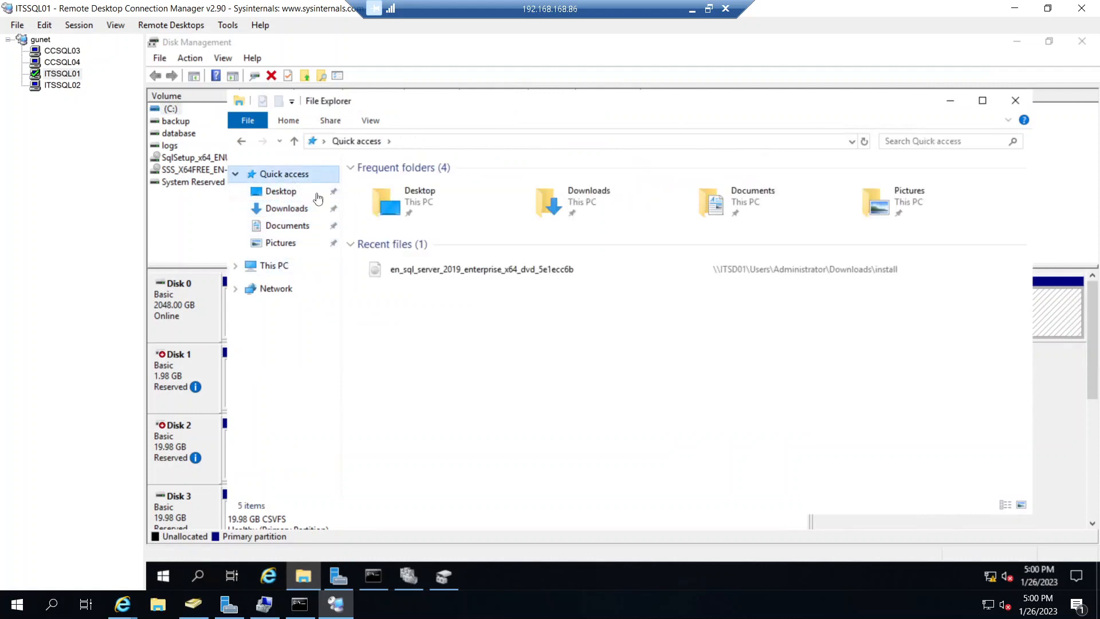
{"action": "right_click", "coordinate": [421, 269]}
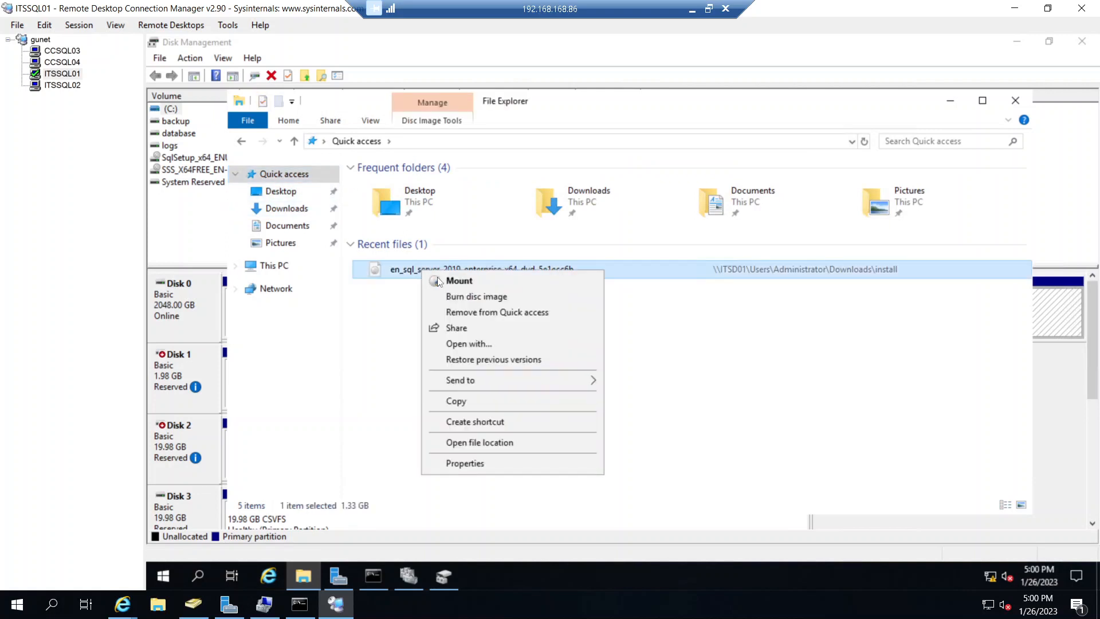
{"action": "left_click", "coordinate": [439, 281]}
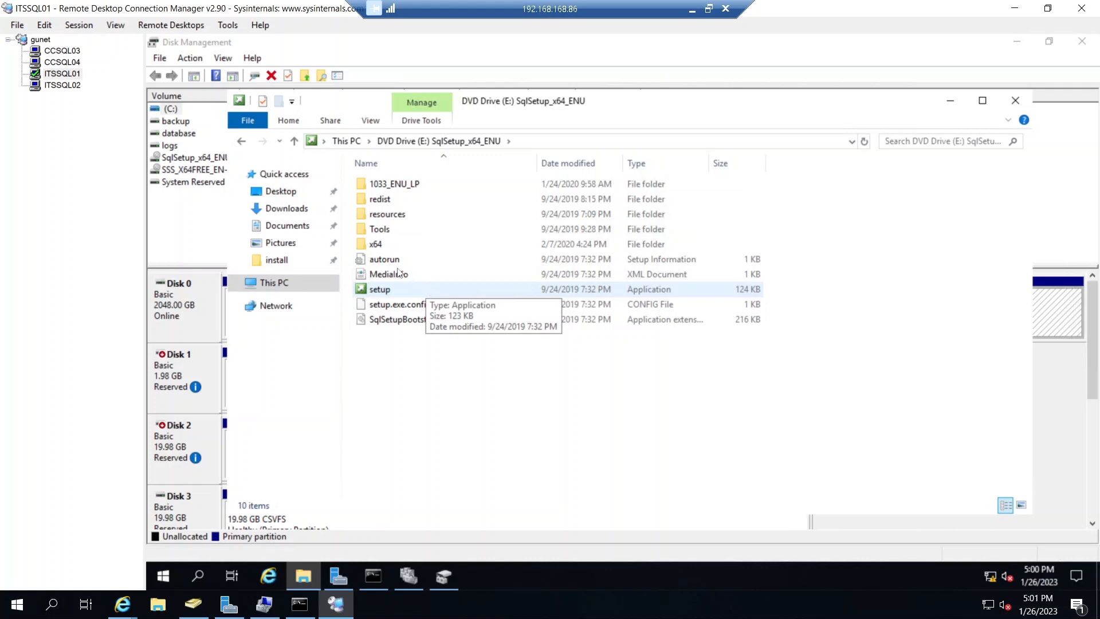
- Run setup.exe /action=addnode /updateenabled=true /updatesource="C:\Users\administrator.GUNET\Downloads" from E:, leave Microsoft Update off, and include the SQL Server product updates
{"action": "left_click", "coordinate": [376, 577]}
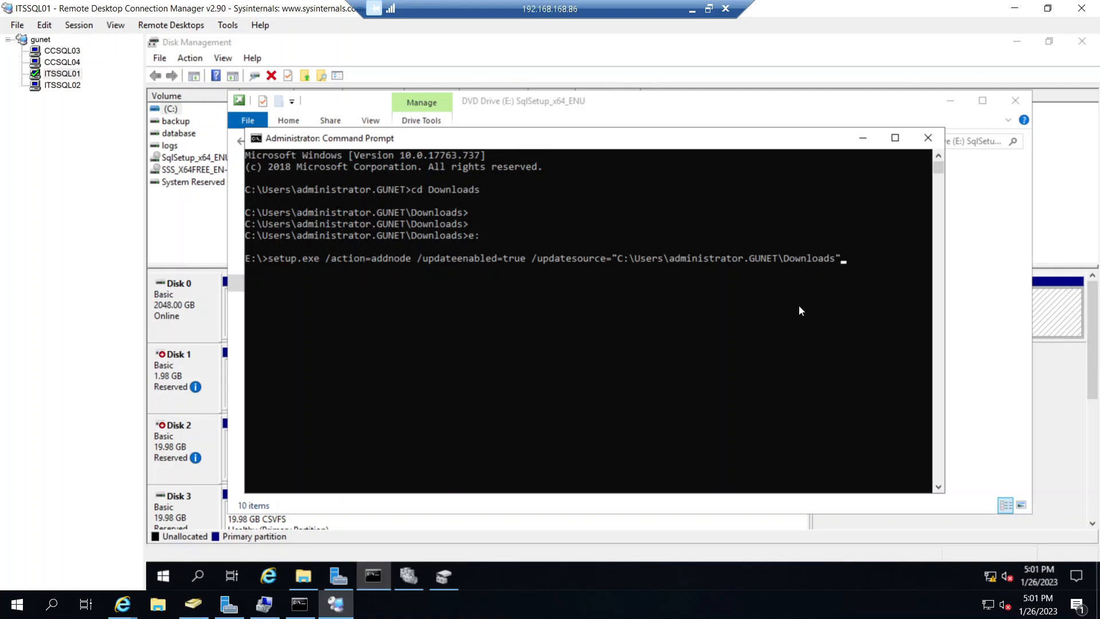
{"action": "key", "text": "Return"}
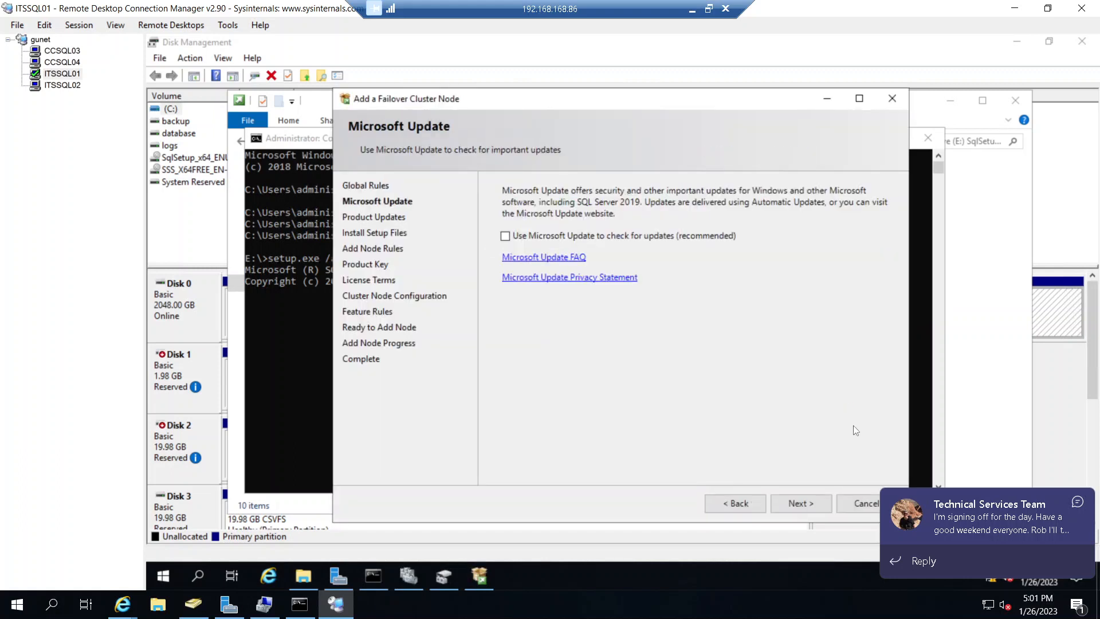
{"action": "left_click", "coordinate": [796, 499]}
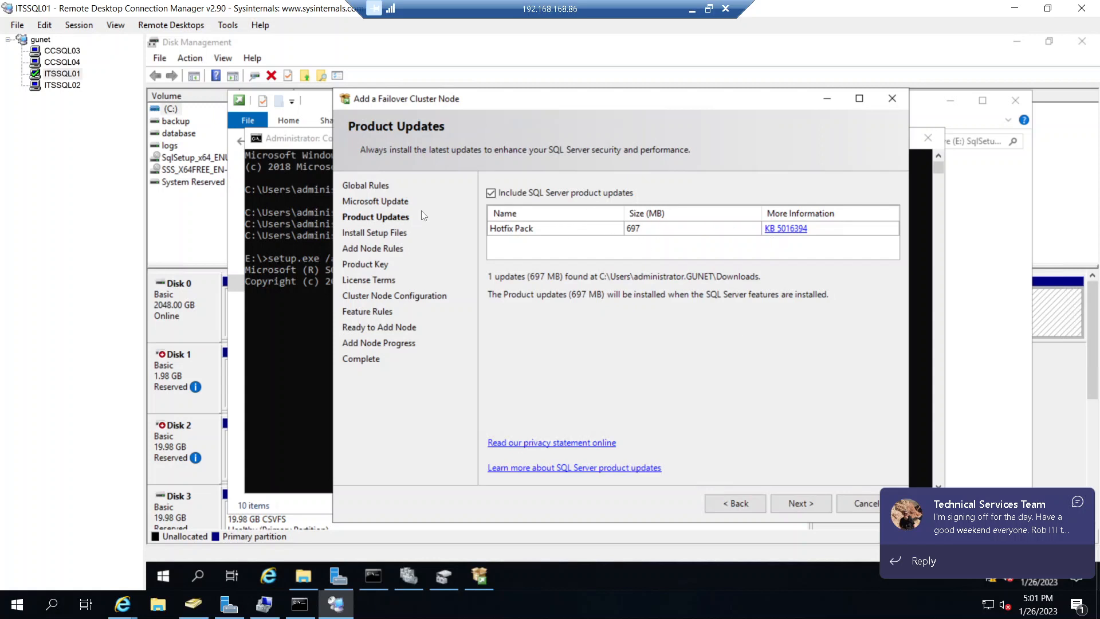
{"action": "left_click", "coordinate": [805, 506]}
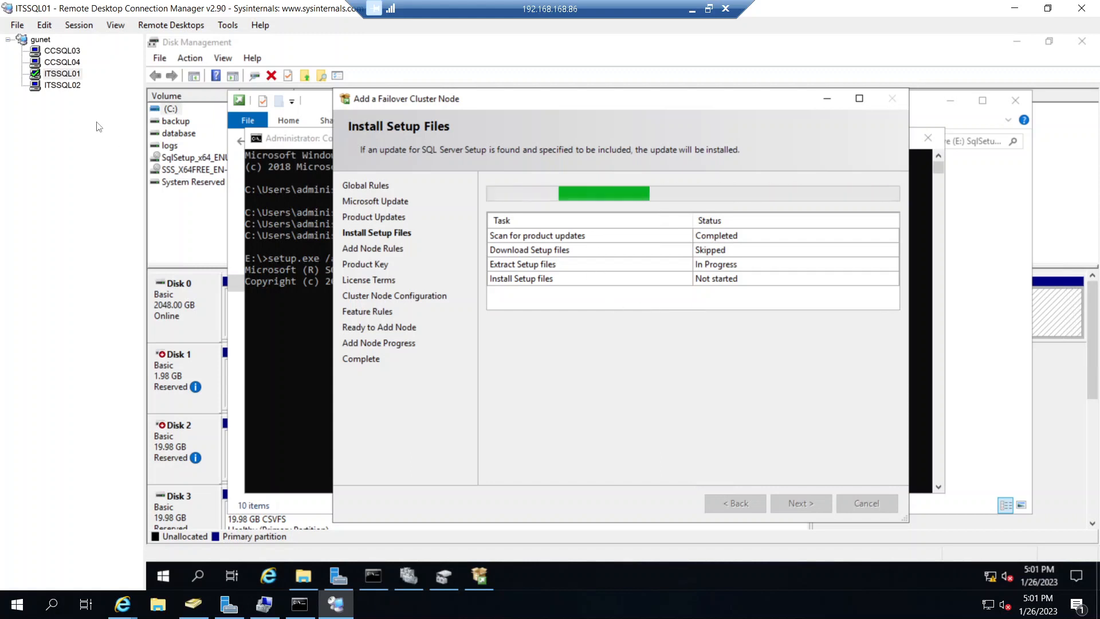
- Switch to the ITSSQL02 server and browse the network computer ITSD01 to the Users\Administrator\Downloads folder
{"action": "left_click", "coordinate": [64, 85]}
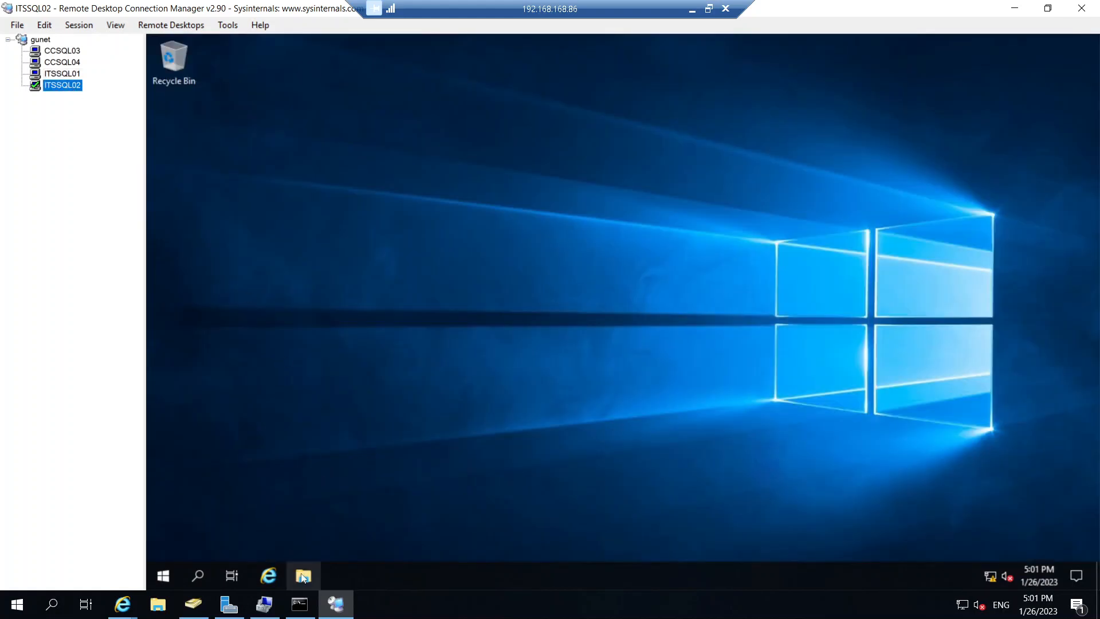
{"action": "left_click", "coordinate": [302, 575]}
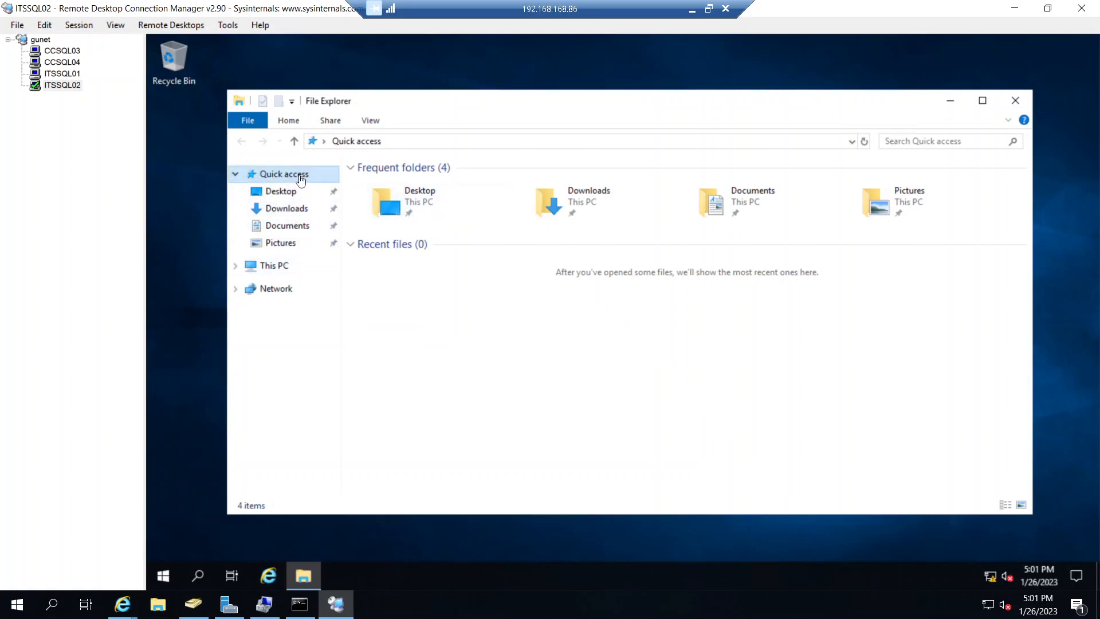
{"action": "left_click", "coordinate": [280, 267]}
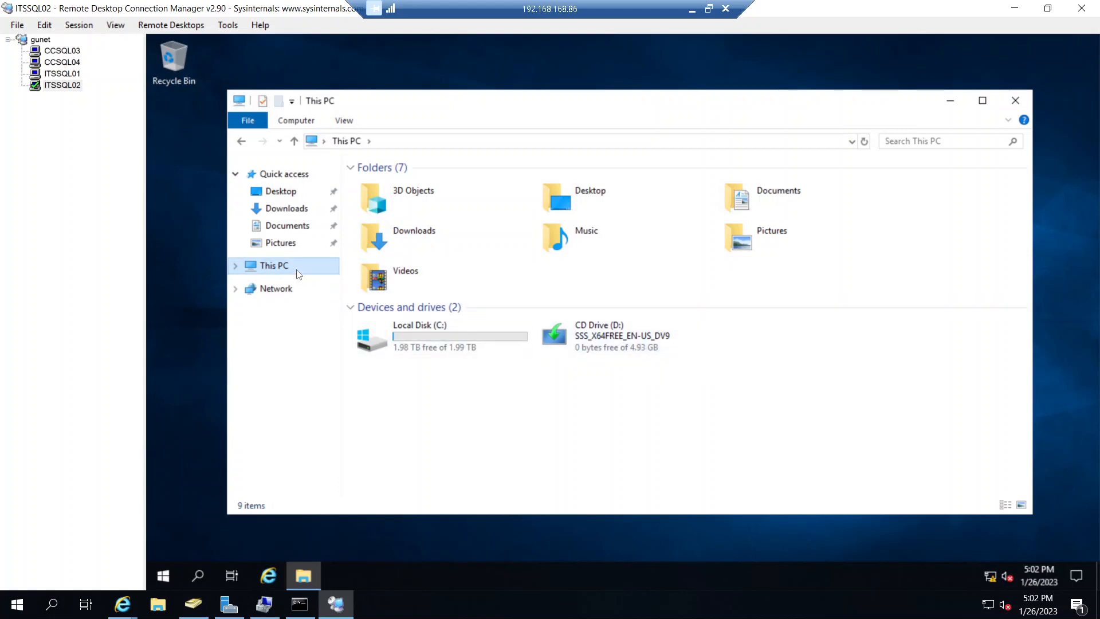
{"action": "left_click", "coordinate": [276, 288]}
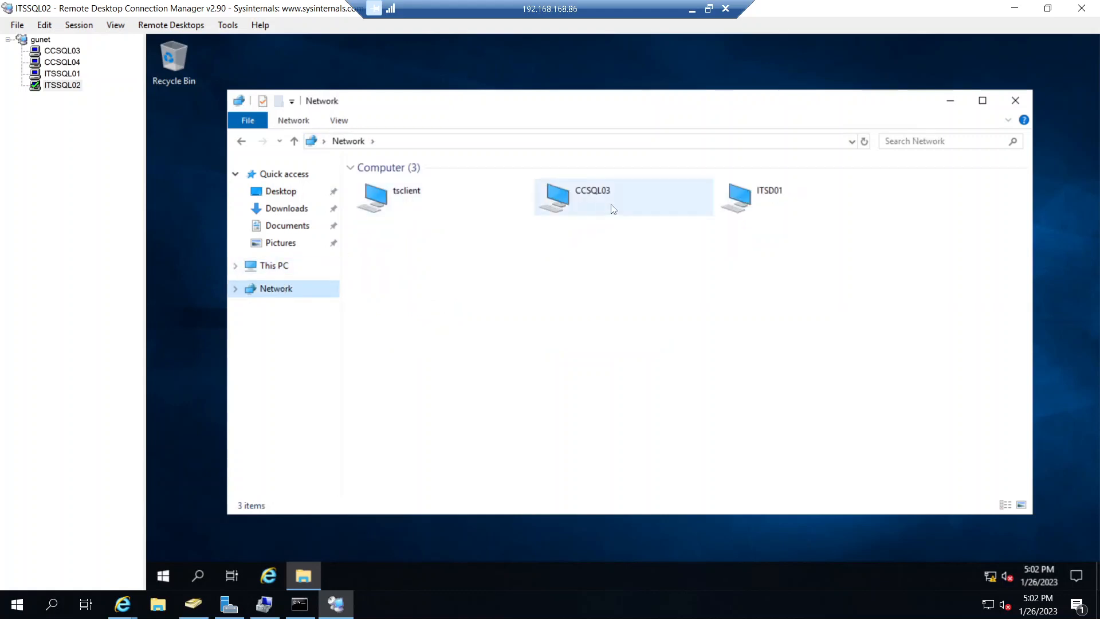
{"action": "double_click", "coordinate": [759, 200]}
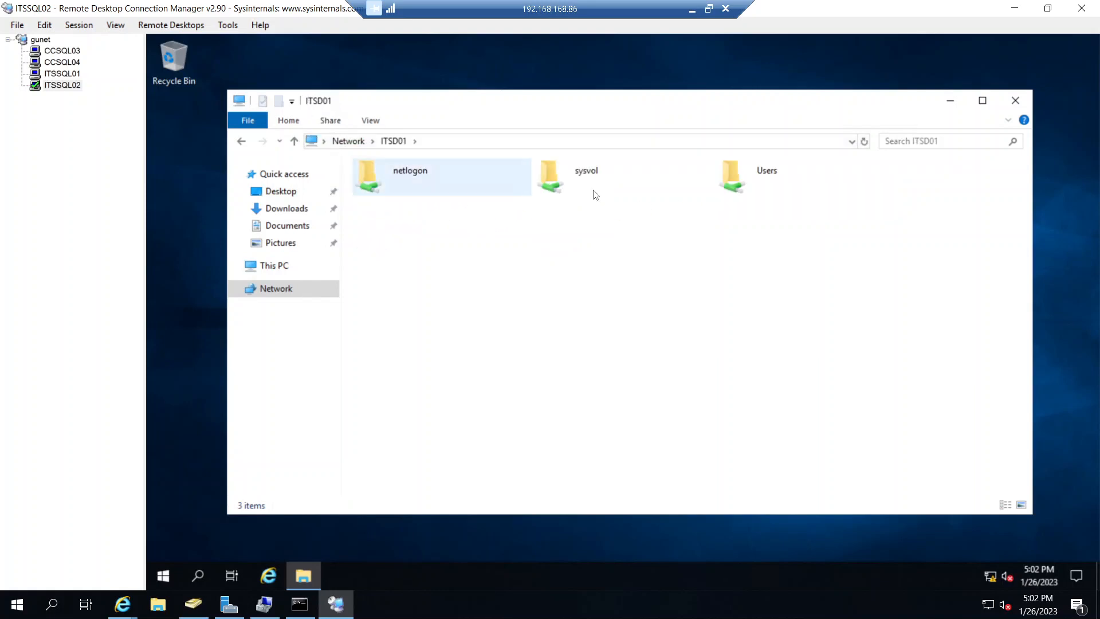
{"action": "double_click", "coordinate": [736, 177]}
{"action": "double_click", "coordinate": [448, 185]}
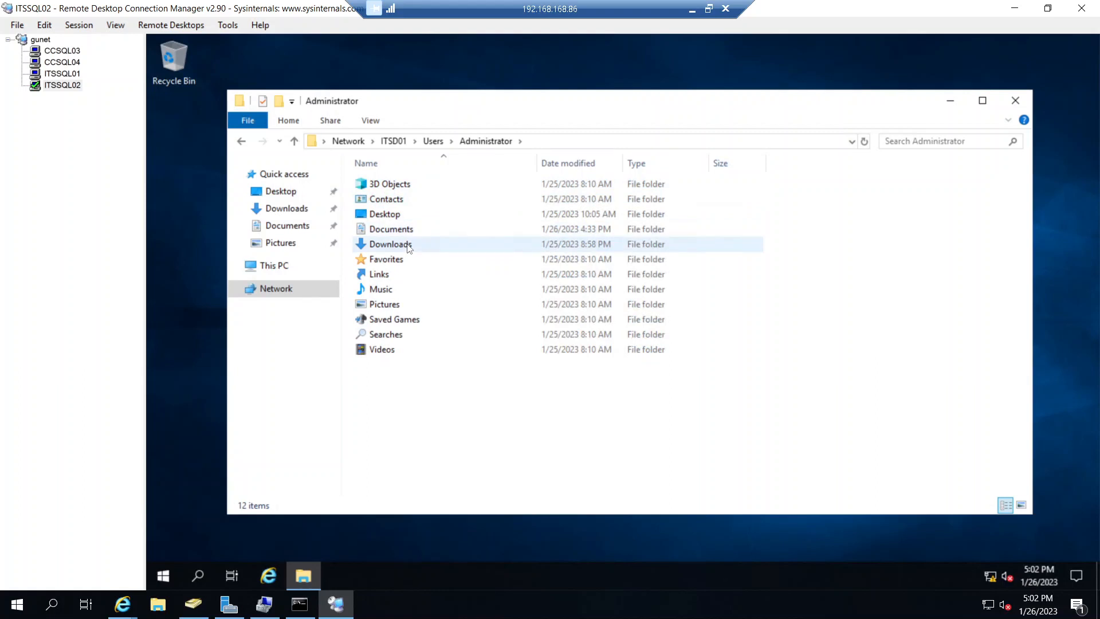
{"action": "double_click", "coordinate": [390, 244]}
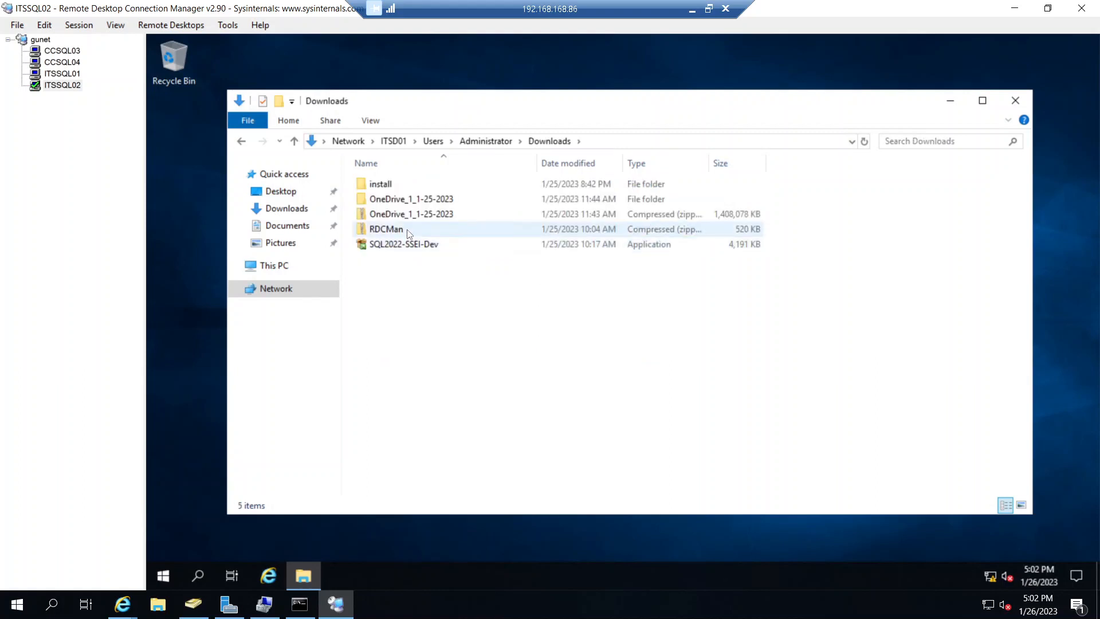
- Copy the sqlserver2019-kb5016394-x64 update installer from the install\cu17 folder
{"action": "left_click", "coordinate": [394, 189]}
{"action": "double_click", "coordinate": [394, 189]}
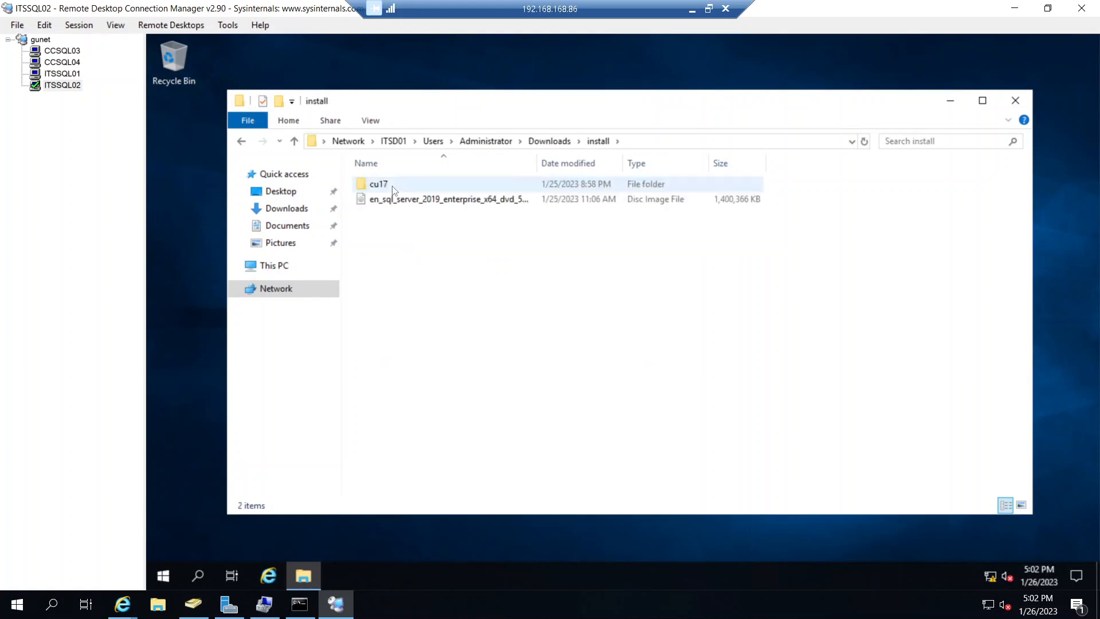
{"action": "double_click", "coordinate": [394, 189]}
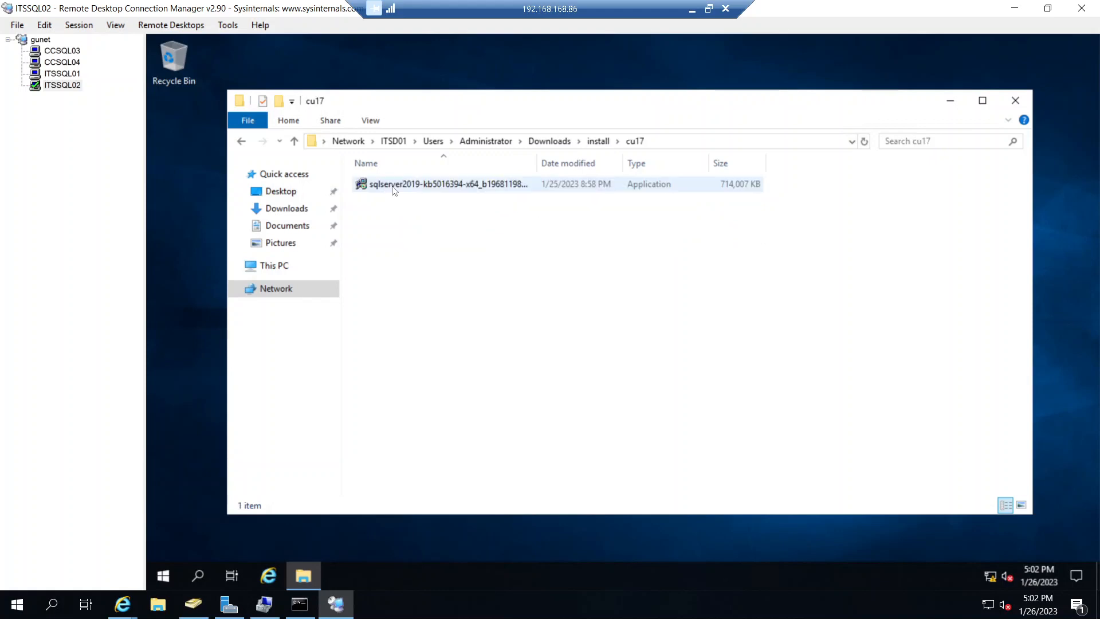
{"action": "left_click", "coordinate": [393, 189]}
{"action": "right_click", "coordinate": [394, 189]}
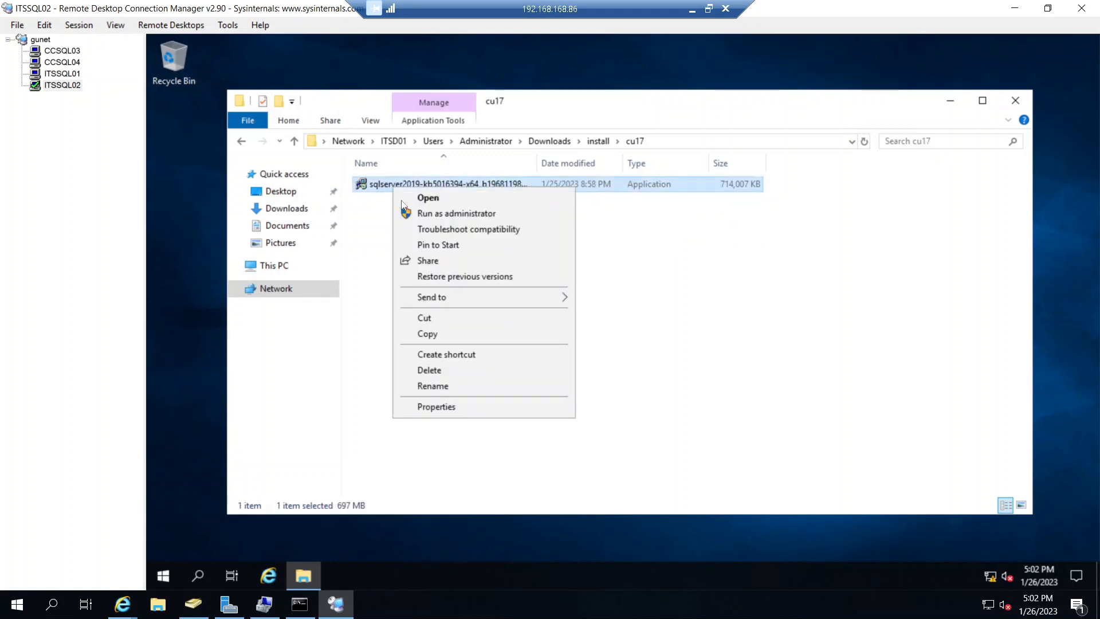
{"action": "left_click", "coordinate": [444, 335]}
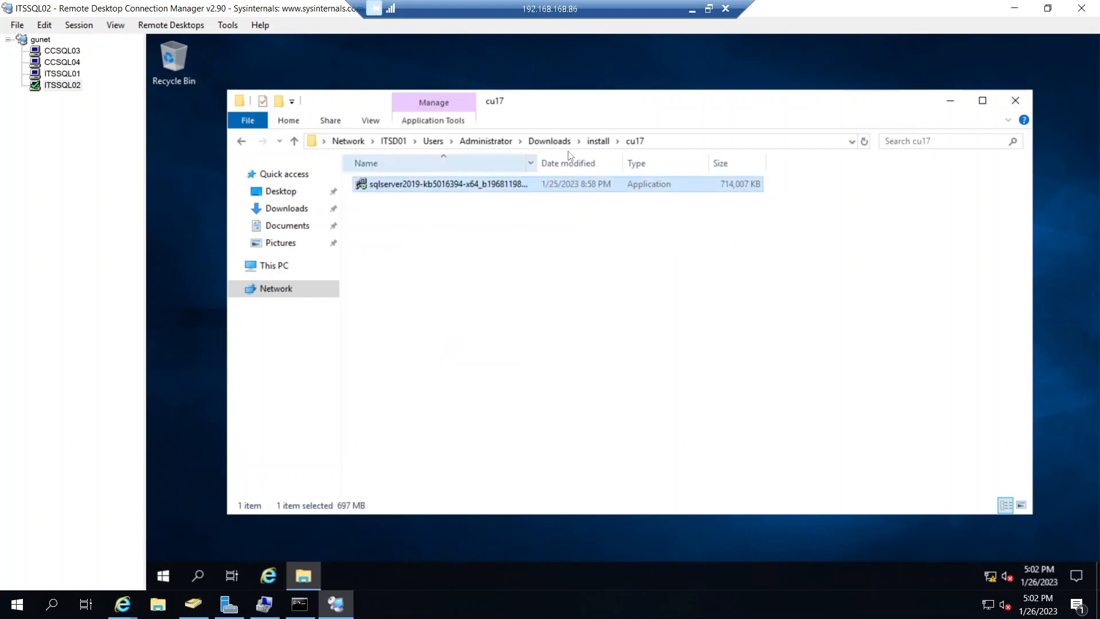
- Mount the SQL Server 2019 Enterprise disc image from the install folder on ITSSQL02
{"action": "left_click", "coordinate": [591, 143]}
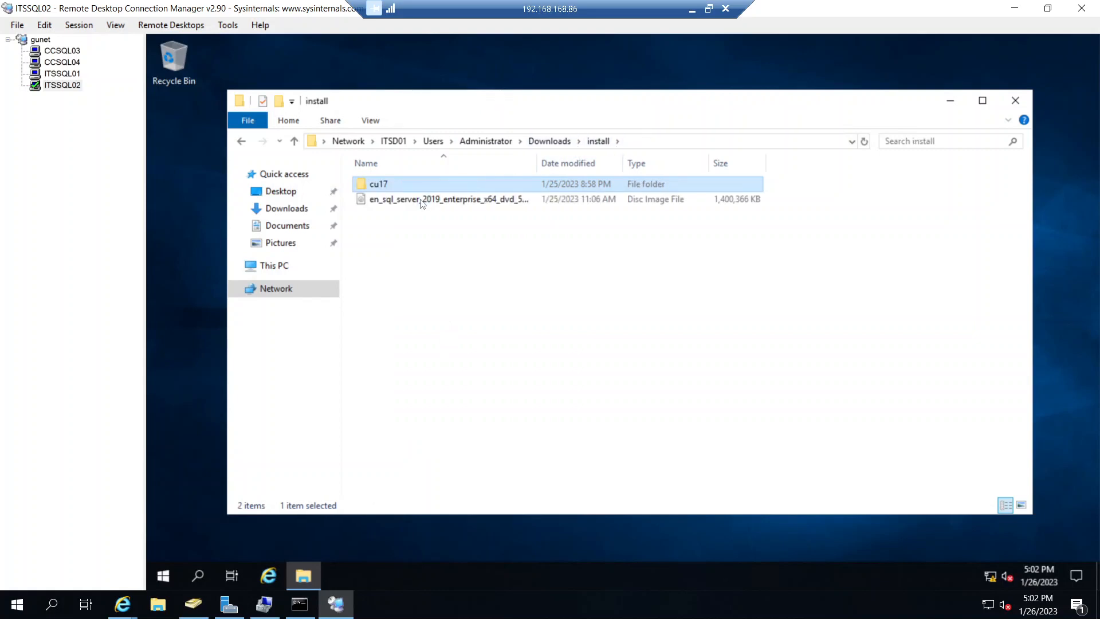
{"action": "left_click", "coordinate": [421, 202]}
{"action": "right_click", "coordinate": [421, 204]}
{"action": "left_click", "coordinate": [439, 208]}
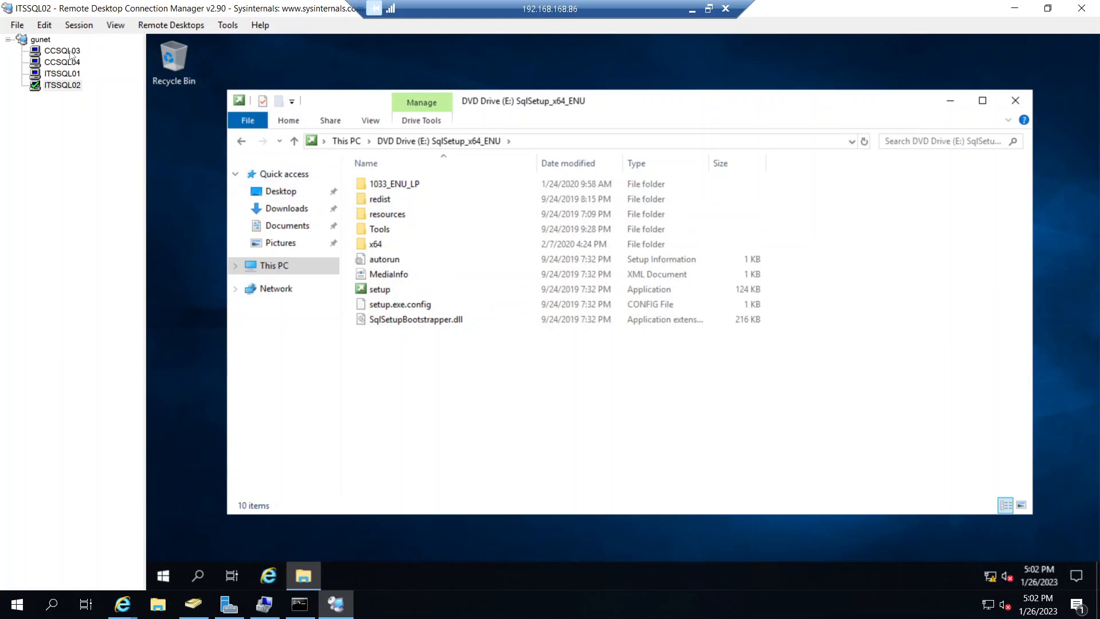
- Paste the copied update installer into the local Downloads folder of ITSSQL02
{"action": "left_click", "coordinate": [285, 211]}
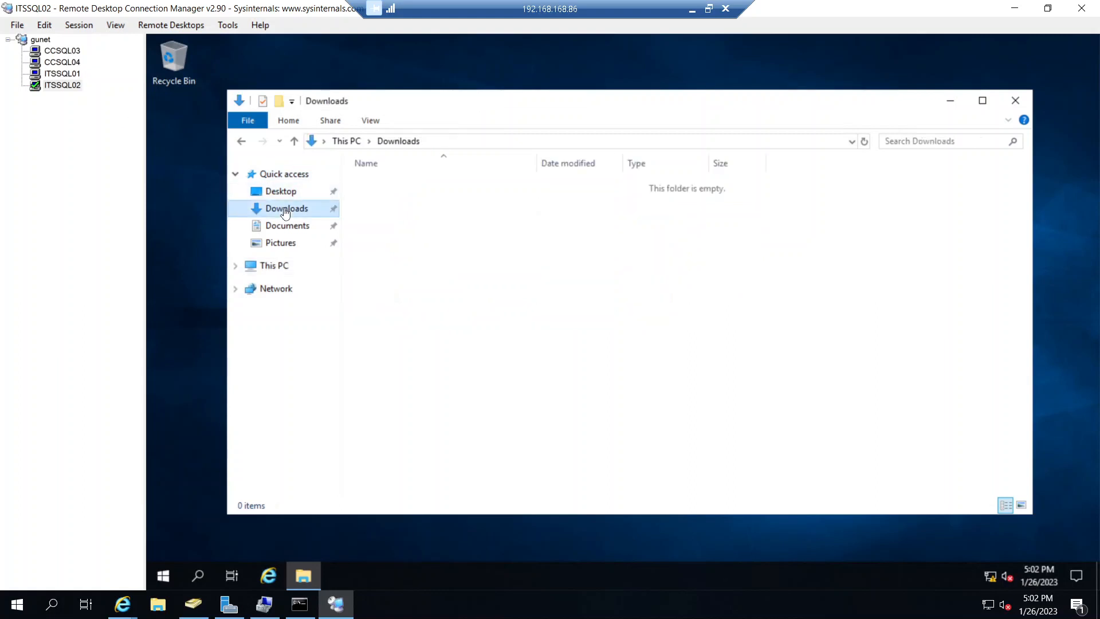
{"action": "right_click", "coordinate": [441, 215]}
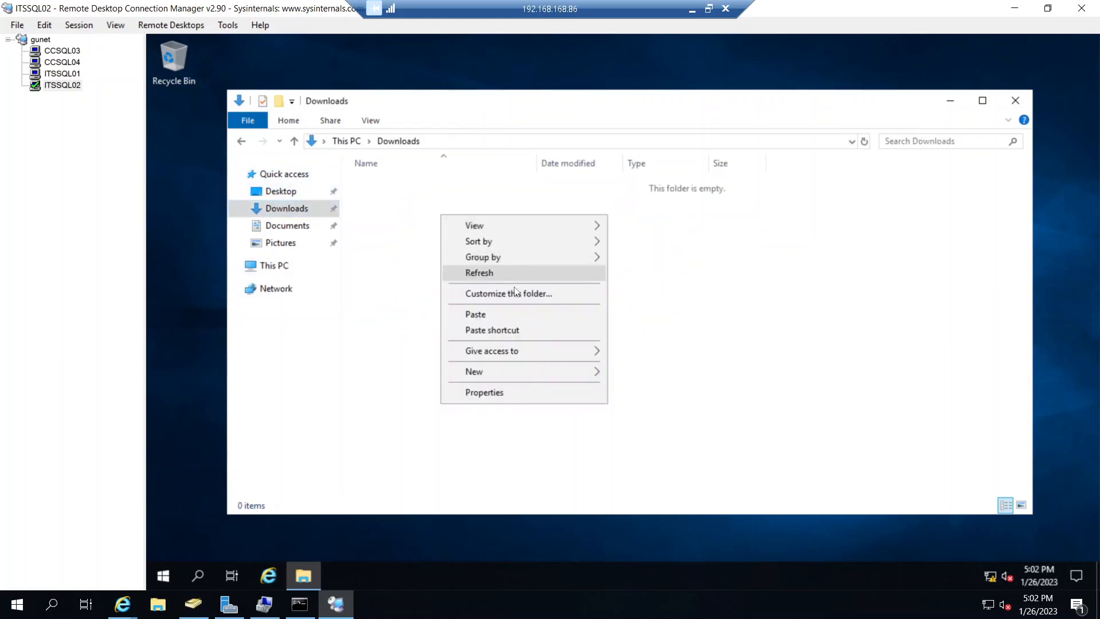
{"action": "left_click", "coordinate": [508, 314]}
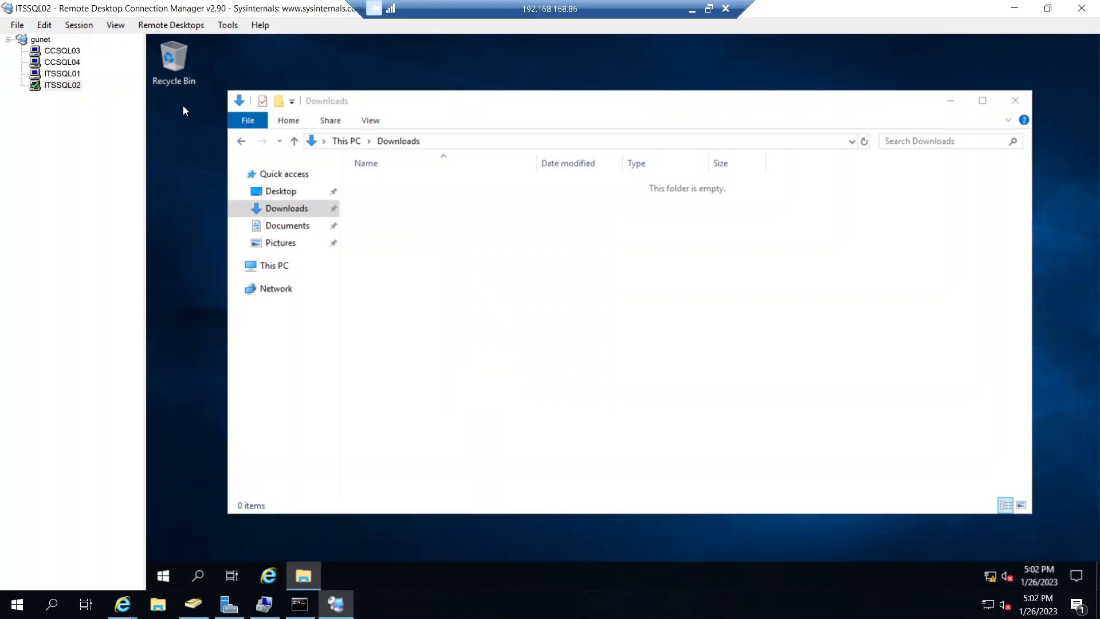
- Return to ITSSQL01, review the full list of Add Node Rules results, and proceed to the product key page
{"action": "left_click", "coordinate": [67, 75]}
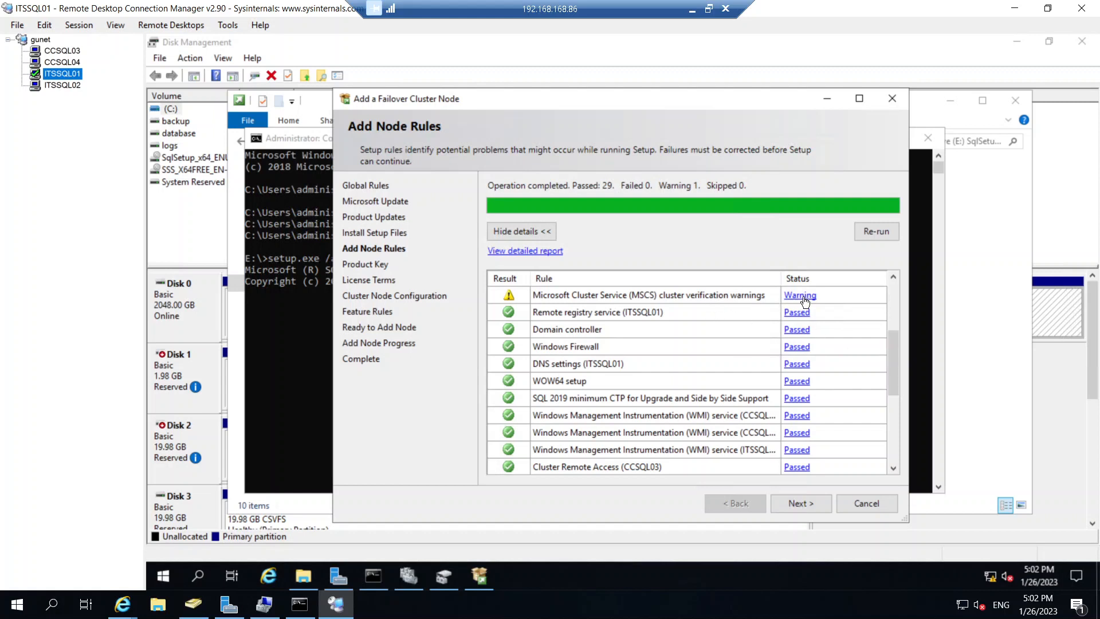
{"action": "left_click", "coordinate": [896, 347]}
{"action": "scroll", "coordinate": [895, 408], "scroll_direction": "down", "scroll_amount": 6}
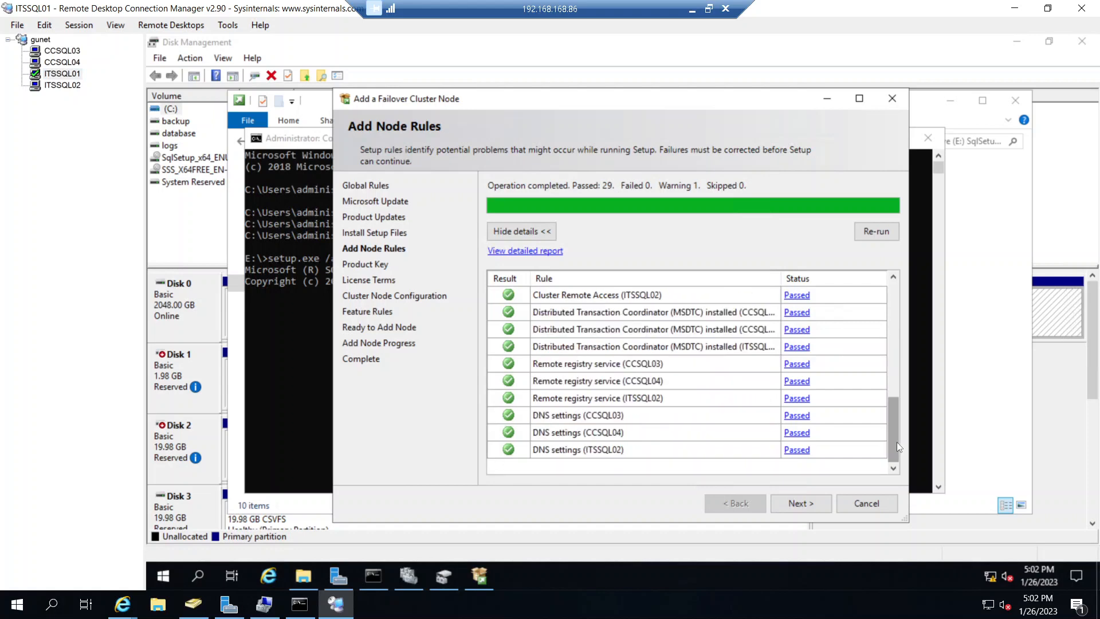
{"action": "left_click_drag", "start_coordinate": [897, 446], "coordinate": [900, 292]}
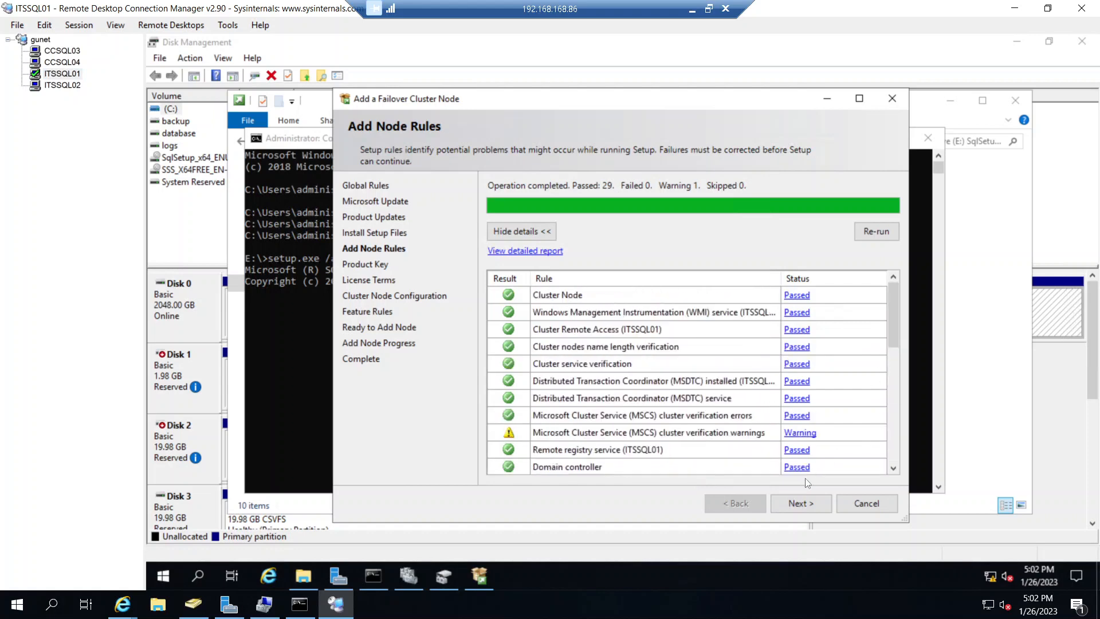
{"action": "left_click", "coordinate": [801, 503]}
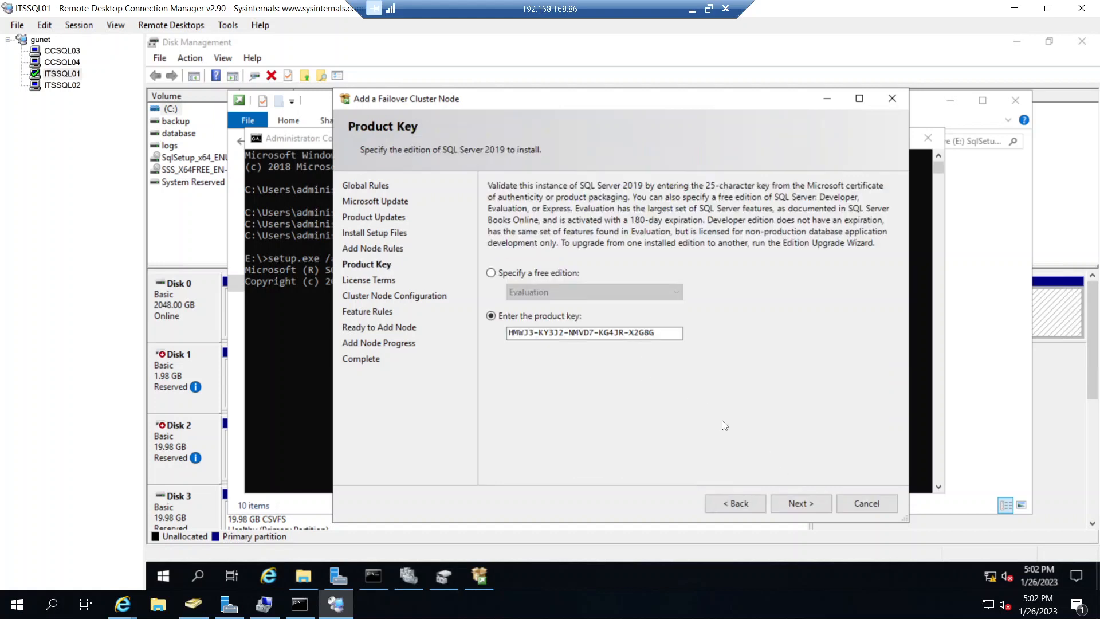
- Keep the prefilled product key, accept the SQL Server 2019 license terms, and proceed to the cluster node configuration
{"action": "left_click", "coordinate": [799, 503]}
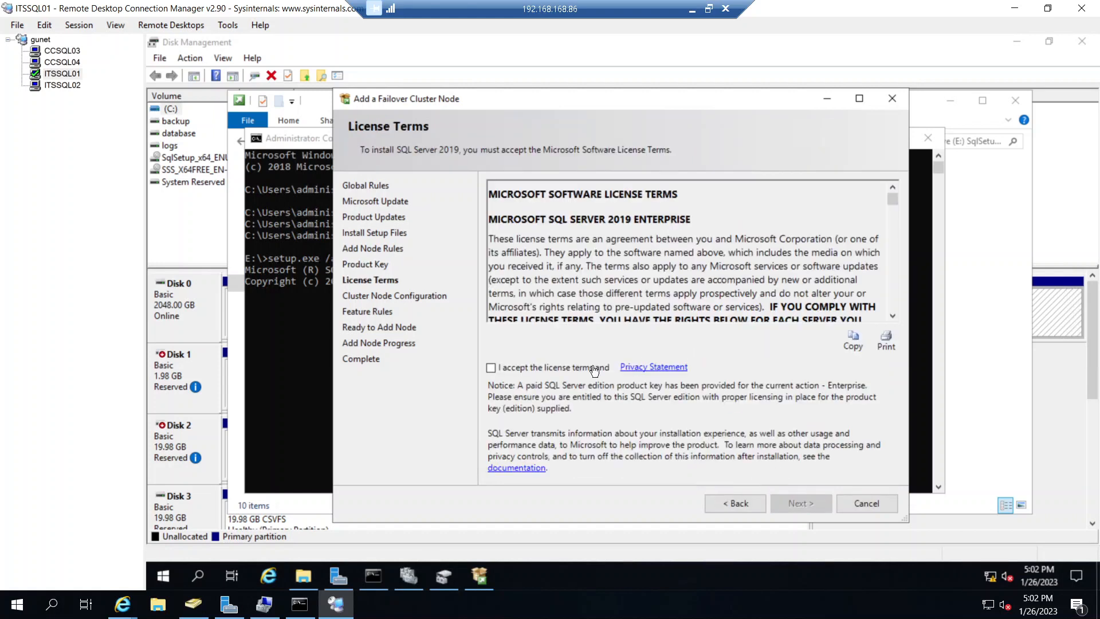
{"action": "left_click", "coordinate": [491, 367]}
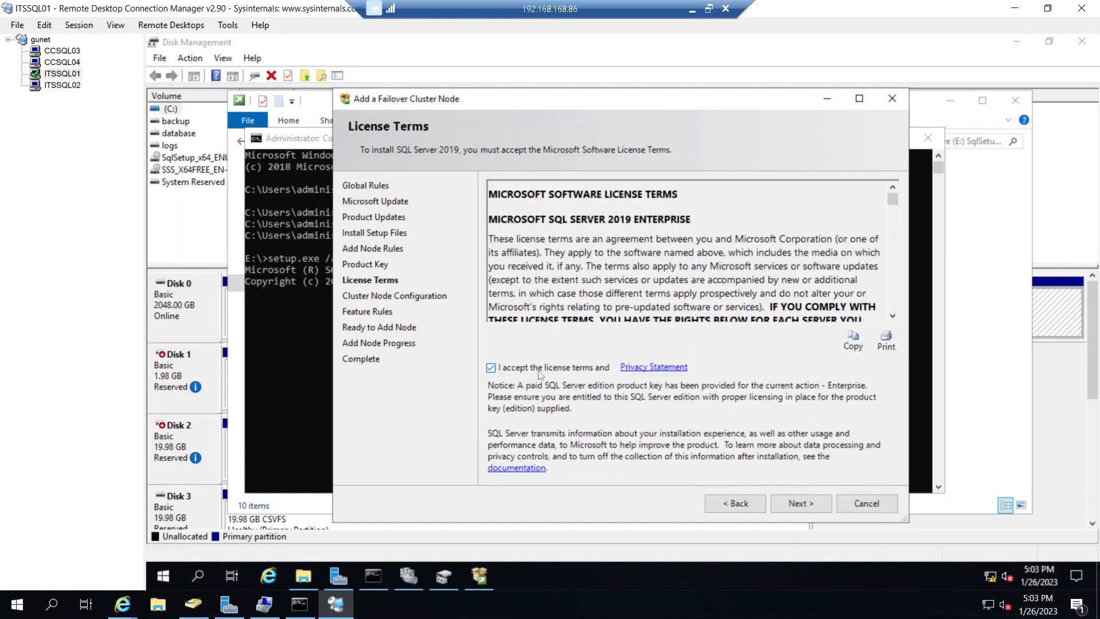
{"action": "left_click", "coordinate": [805, 504]}
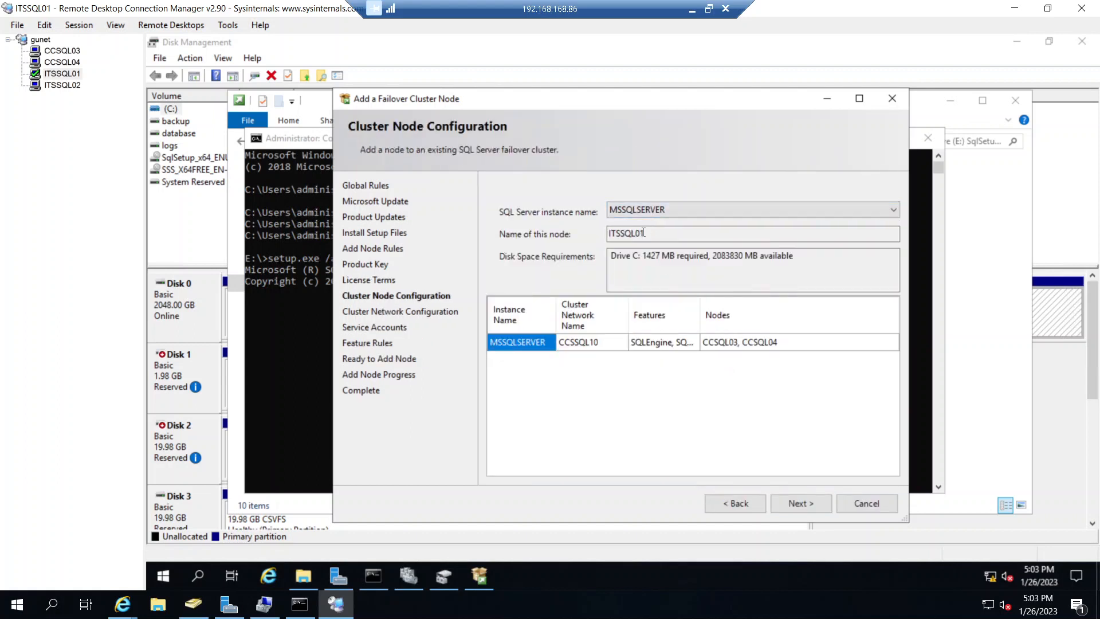
- Keep ITSSQL01 as the node for the MSSQLSERVER instance and accept the existing IPv4 cluster network settings
{"action": "left_click", "coordinate": [643, 234]}
{"action": "left_click", "coordinate": [802, 503]}
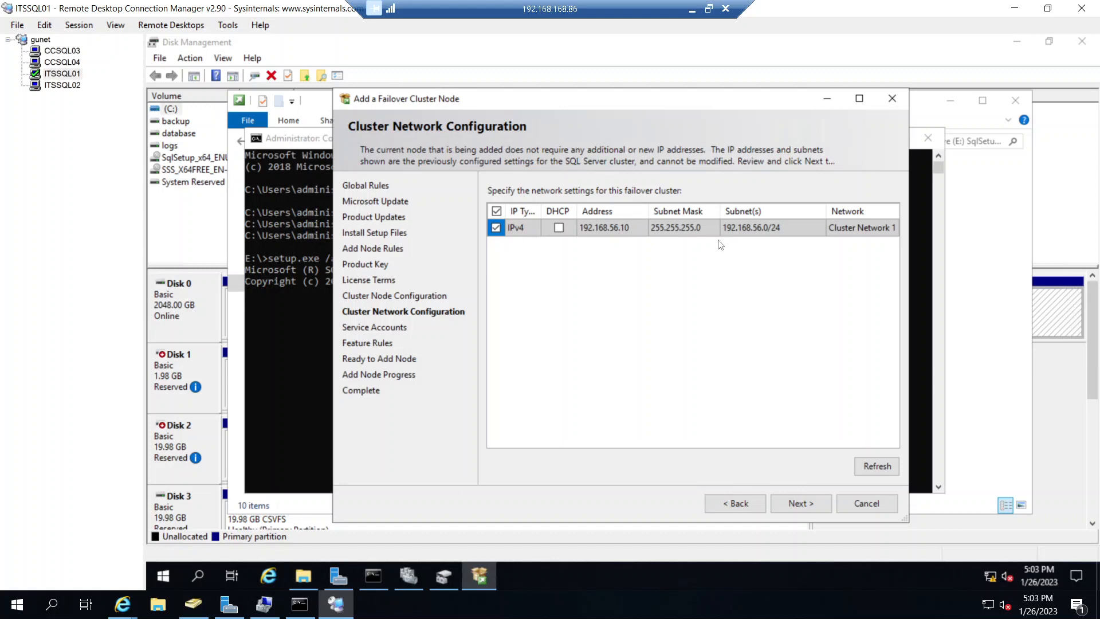
{"action": "left_click", "coordinate": [800, 505]}
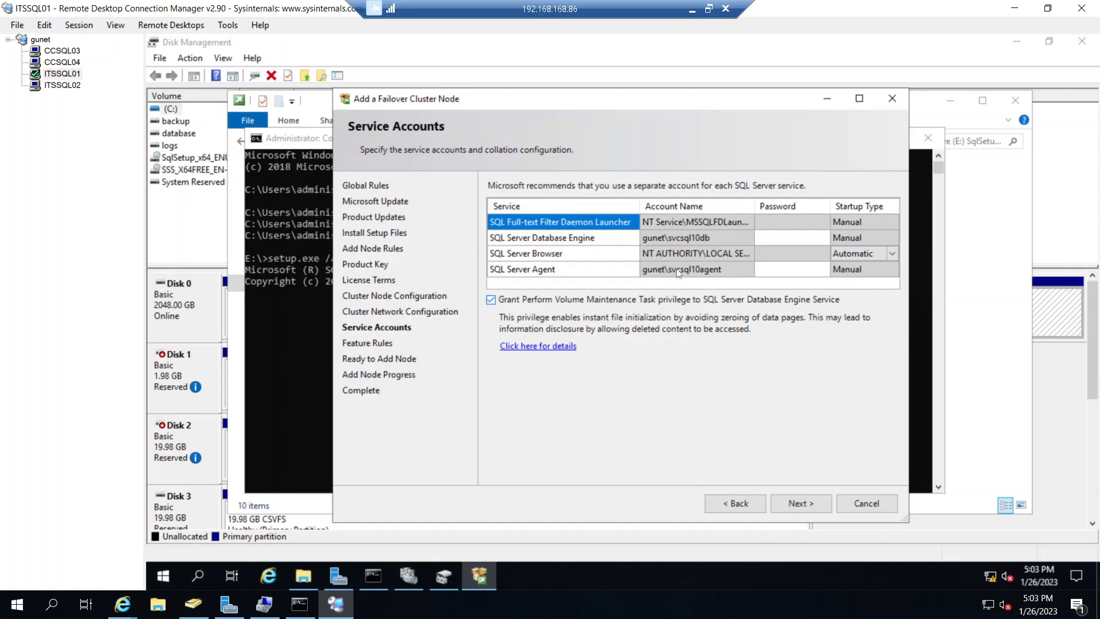
- Grant the Volume Maintenance Task privilege, enter the Database Engine and Agent service account passwords, and proceed to the installation summary
{"action": "left_click", "coordinate": [491, 299]}
{"action": "left_click", "coordinate": [780, 236]}
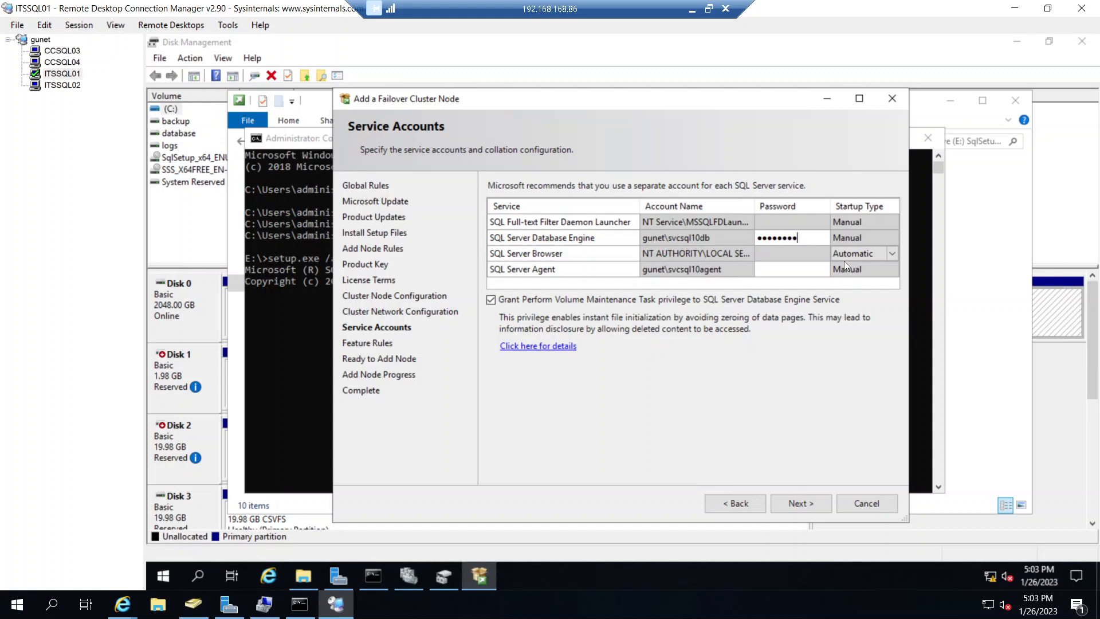
{"action": "type", "text": "P••••"}
{"action": "type", "text": "••"}
{"action": "left_click", "coordinate": [803, 503]}
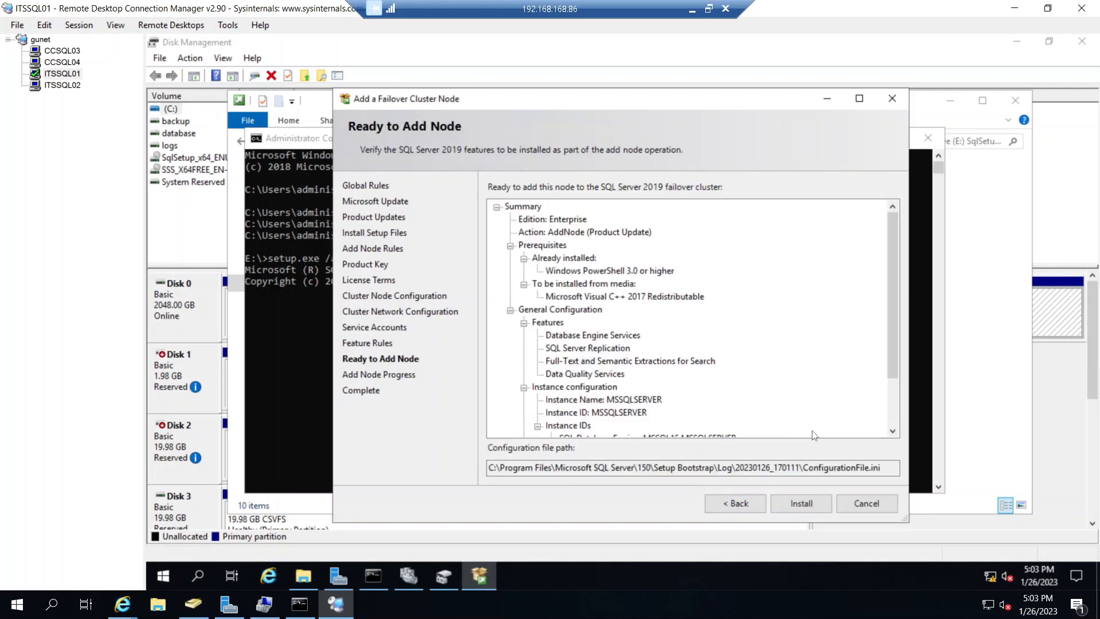
- Review the Ready to Add Node summary through the product update details and start the installation on ITSSQL01
{"action": "scroll", "coordinate": [898, 404], "scroll_direction": "down", "scroll_amount": 3}
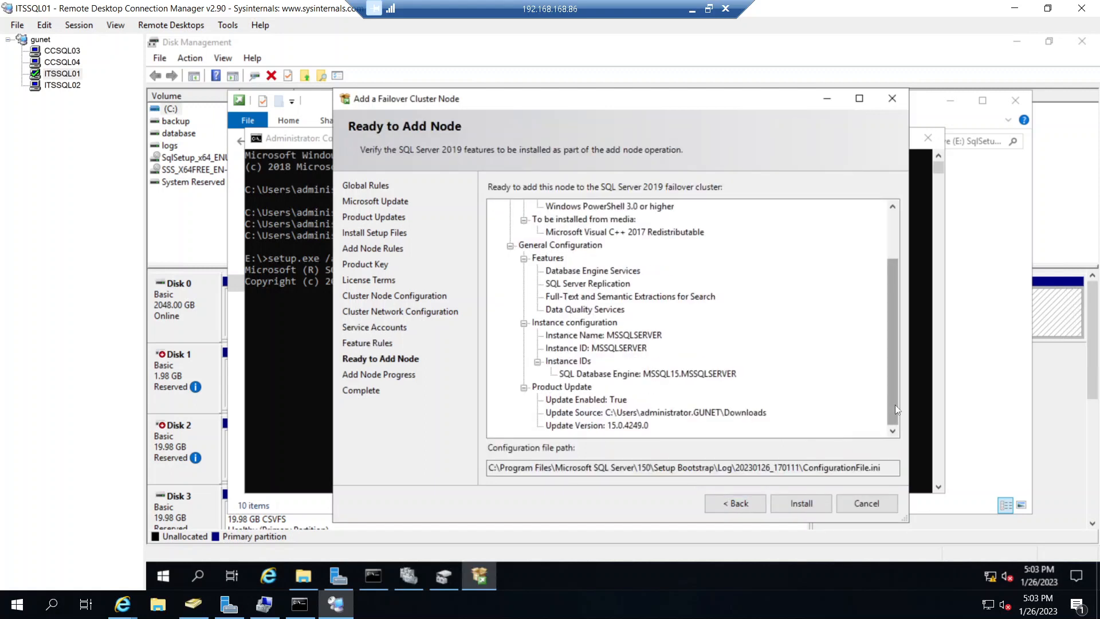
{"action": "left_click", "coordinate": [806, 501]}
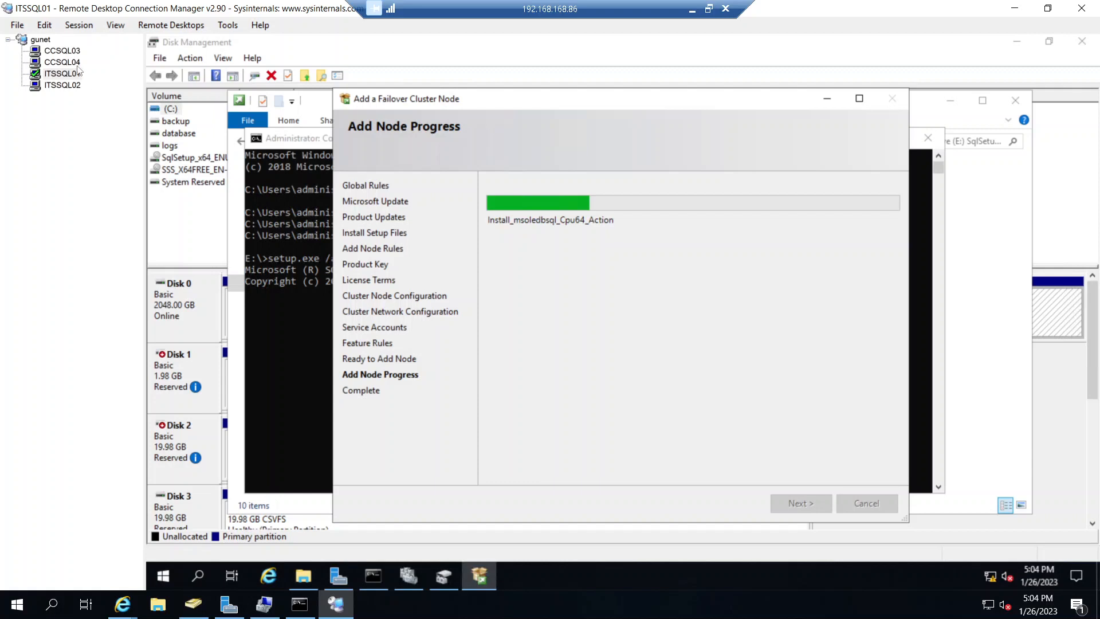
- On CCSQL04, run only the exec addr statement against CCSSQL10 in SQL Server Management Studio and show its messages
{"action": "key", "text": "Up"}
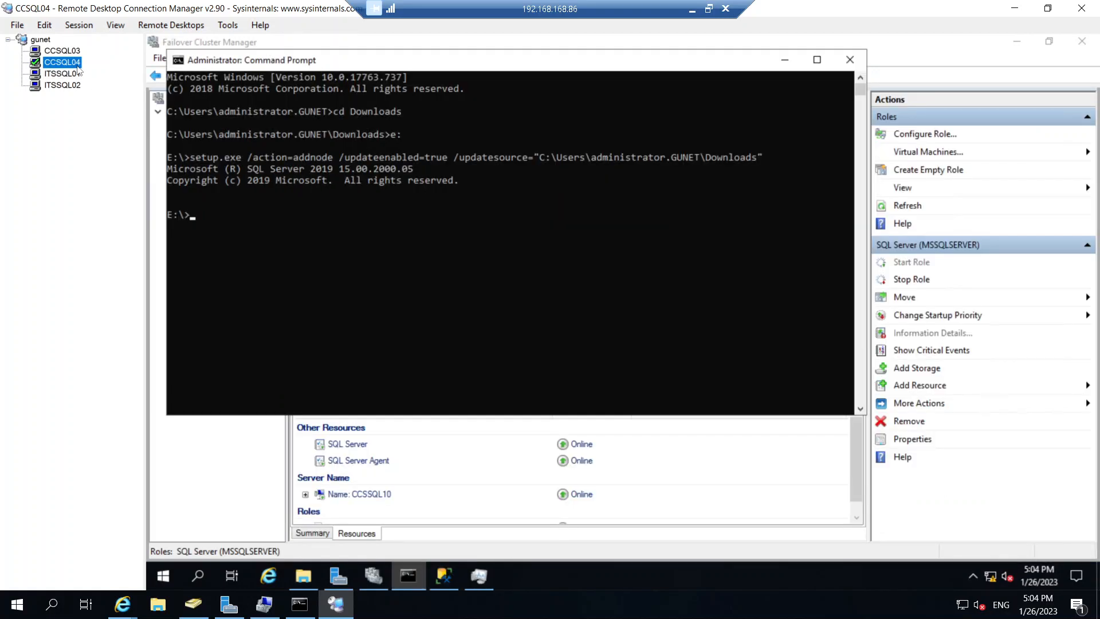
{"action": "left_click", "coordinate": [446, 576]}
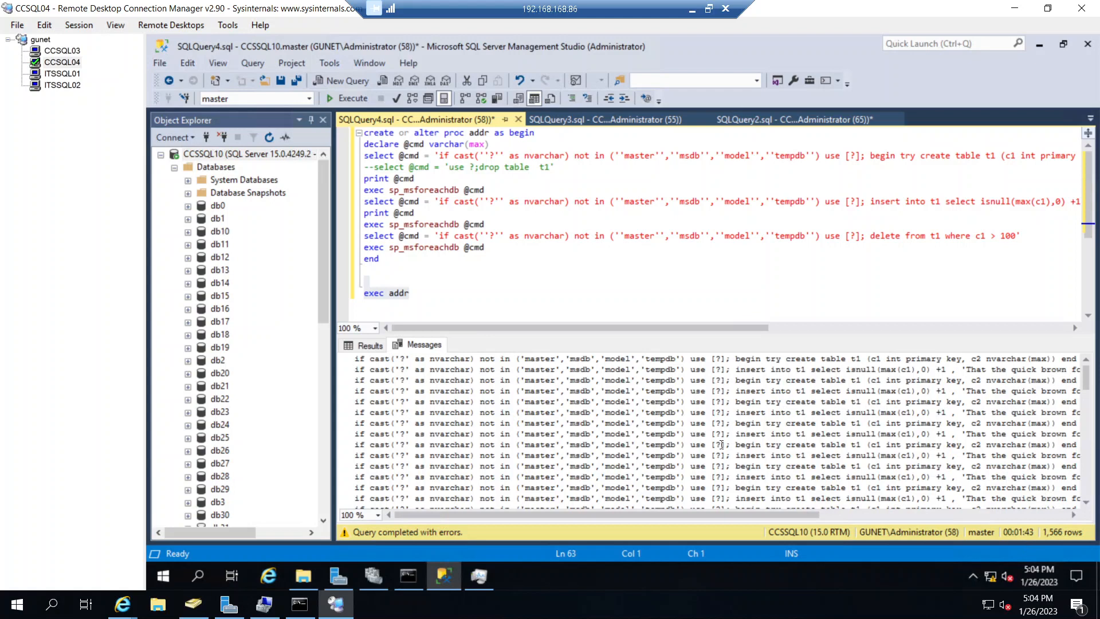
{"action": "left_click", "coordinate": [429, 296]}
{"action": "left_click_drag", "start_coordinate": [429, 297], "coordinate": [427, 277]}
{"action": "key", "text": "F5"}
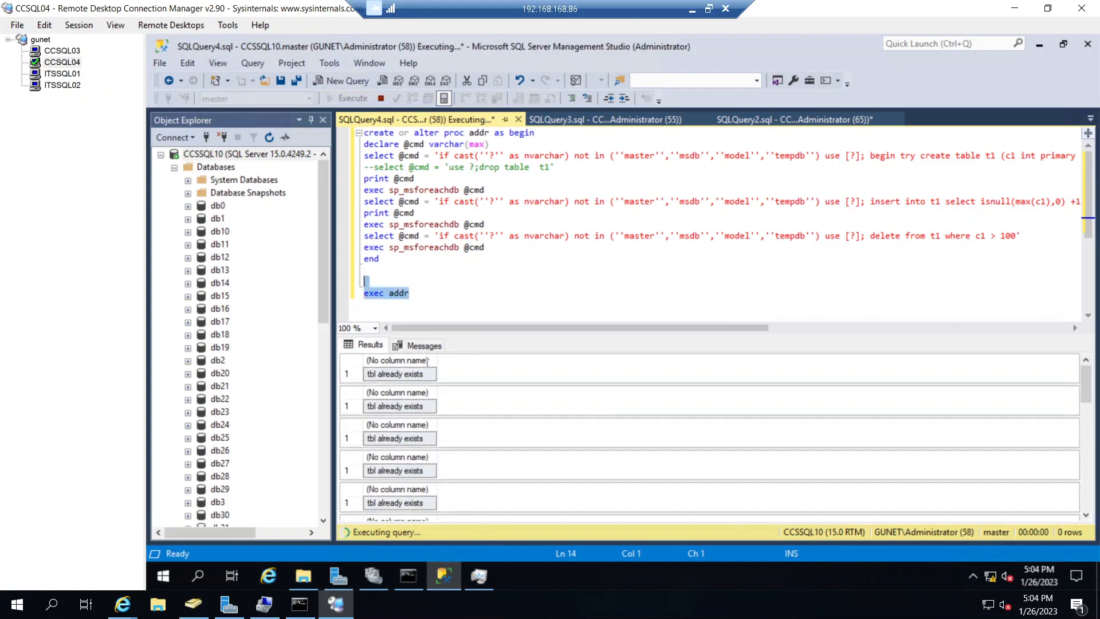
{"action": "left_click", "coordinate": [424, 346]}
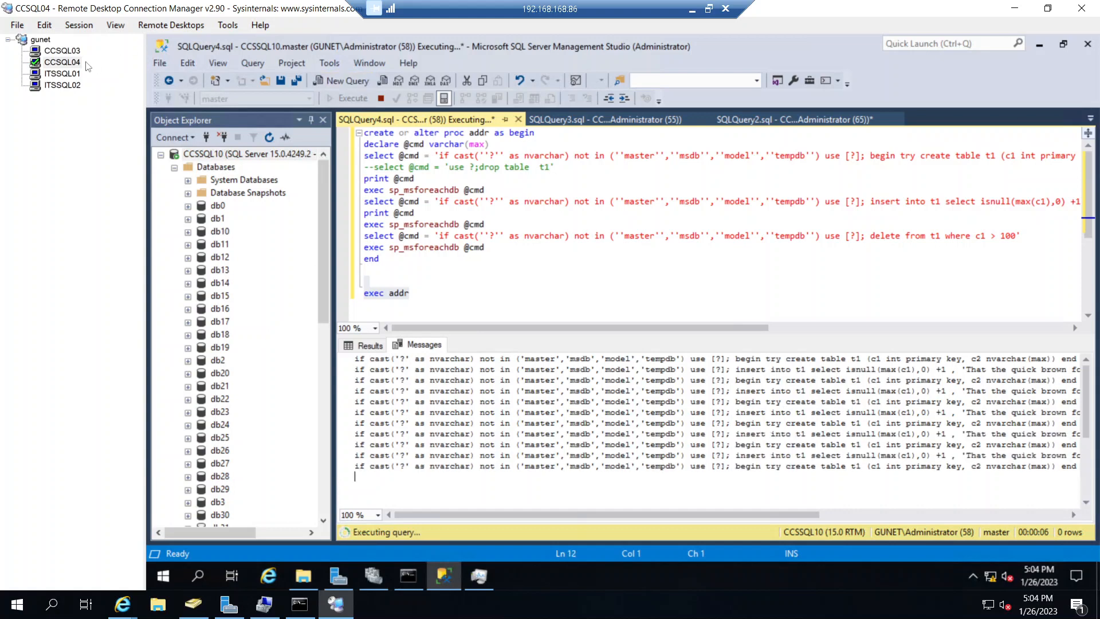
- Check the add-node progress on ITSSQL01 and return to the running query on CCSQL04
{"action": "left_click", "coordinate": [67, 76]}
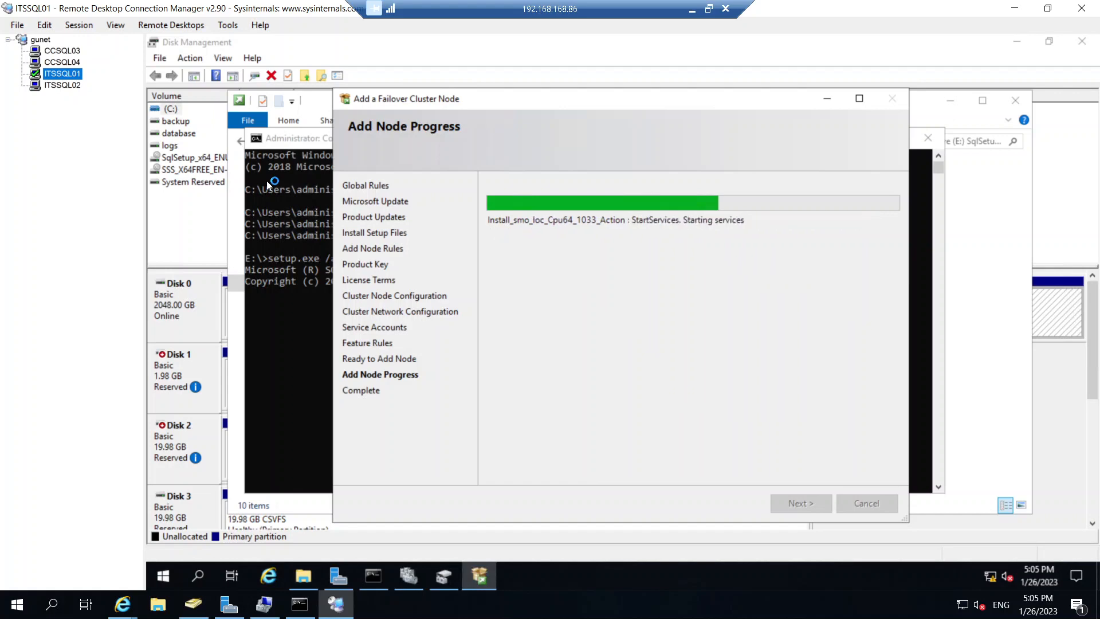
{"action": "left_click", "coordinate": [76, 64]}
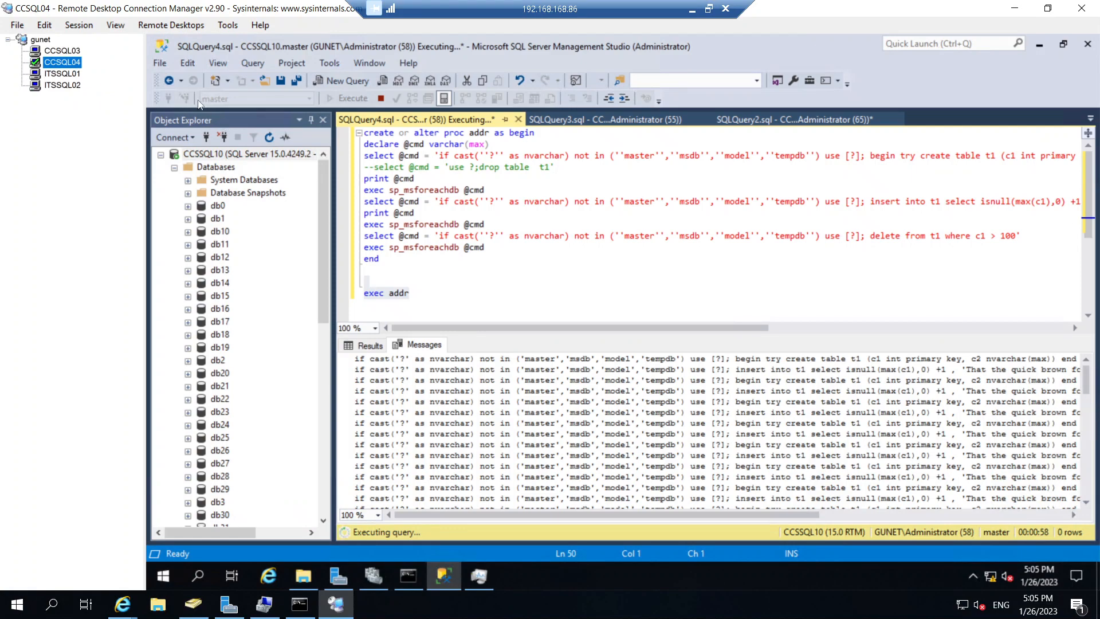
- Copy the full setup.exe /action=addnode command, including its update options, from the Command Prompt on CCSQL04
{"action": "left_click", "coordinate": [62, 50]}
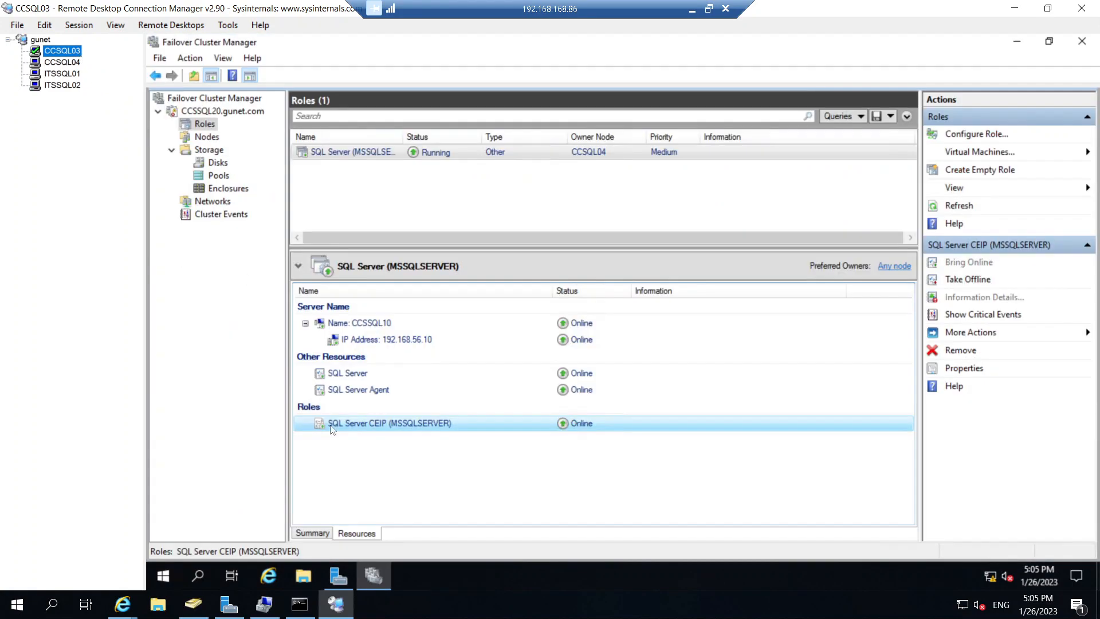
{"action": "left_click", "coordinate": [62, 62]}
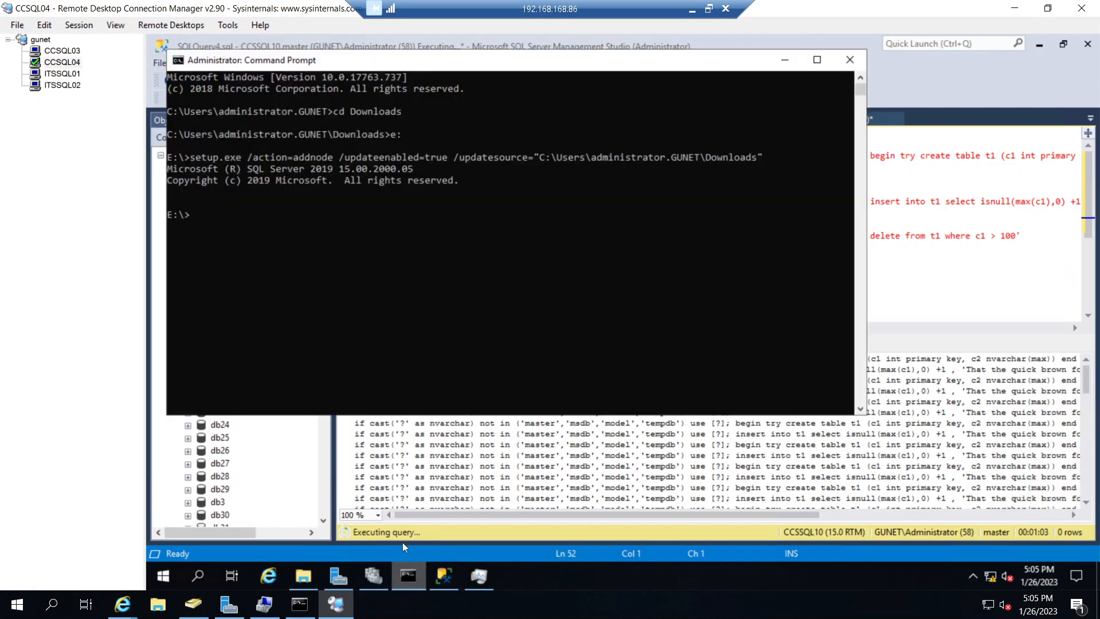
{"action": "left_click", "coordinate": [408, 575]}
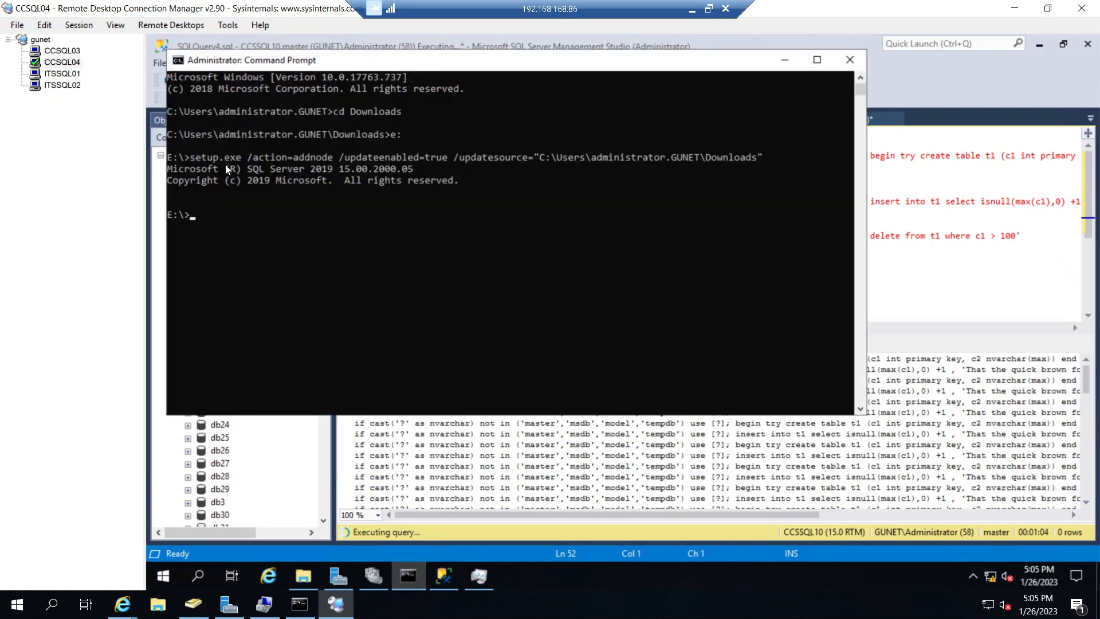
{"action": "left_click_drag", "start_coordinate": [194, 157], "coordinate": [763, 161]}
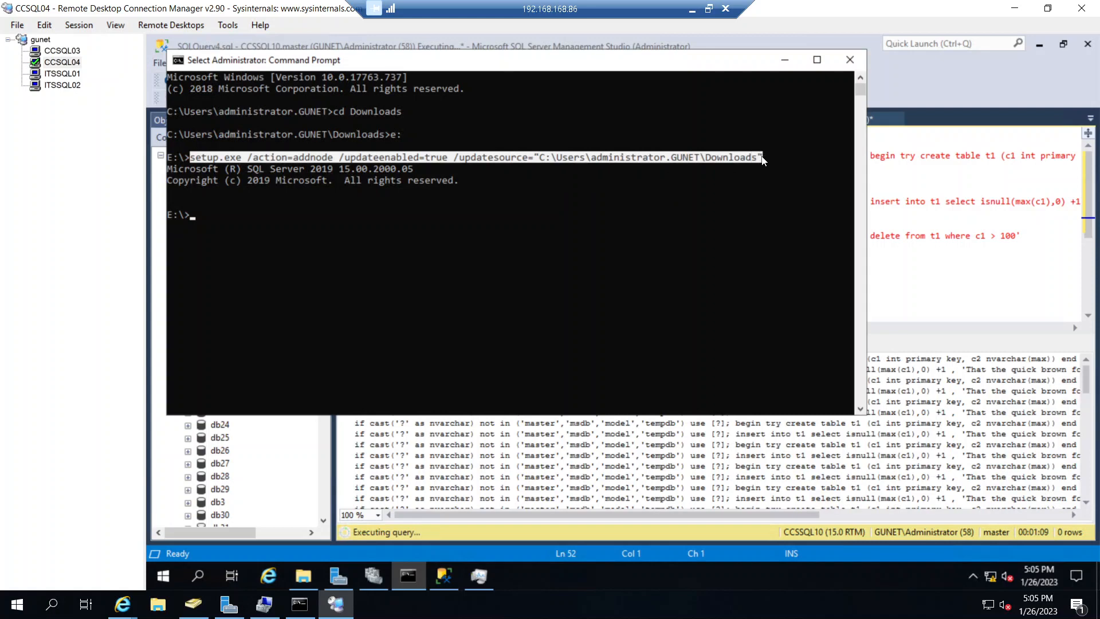
{"action": "key", "text": "ctrl+c"}
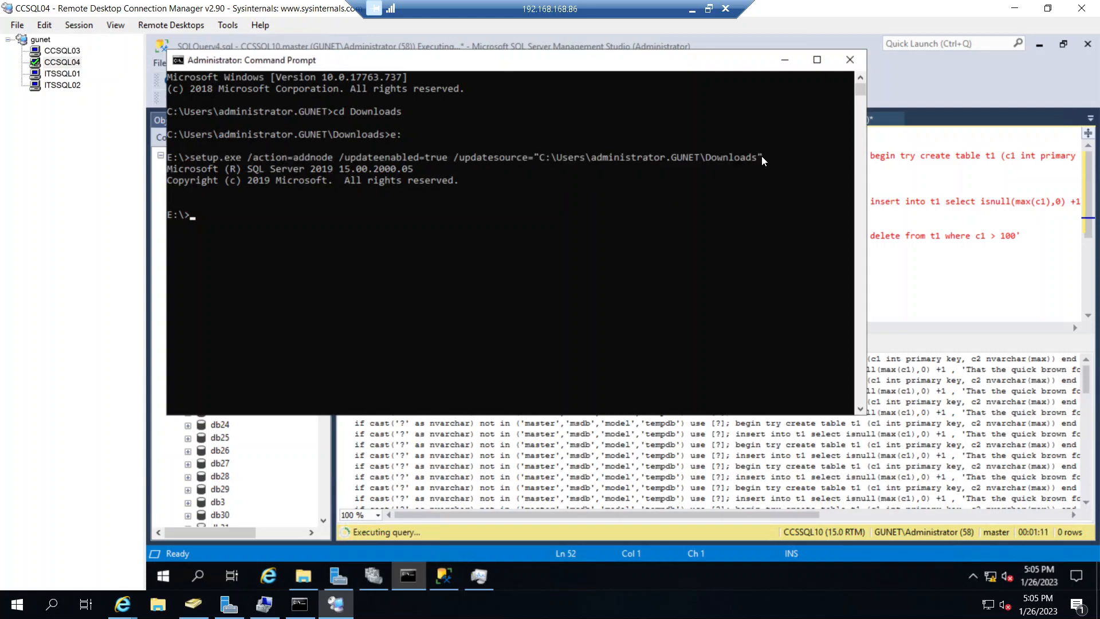
- Open a Command Prompt as administrator on ITSSQL02 and change to the E: drive
{"action": "left_click", "coordinate": [54, 78]}
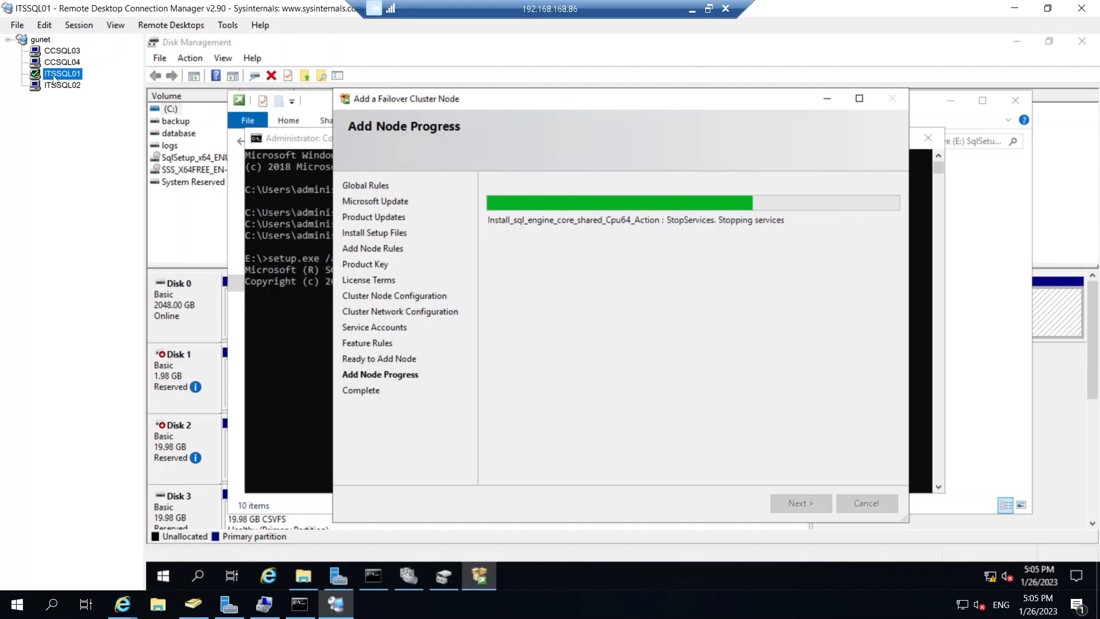
{"action": "left_click", "coordinate": [56, 86]}
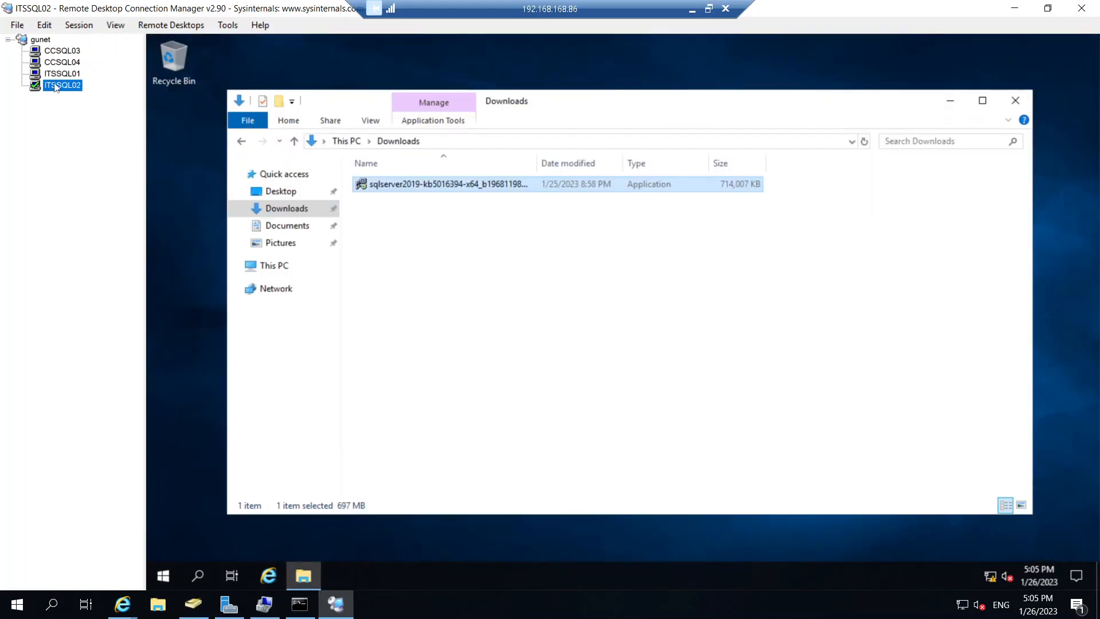
{"action": "left_click", "coordinate": [208, 575]}
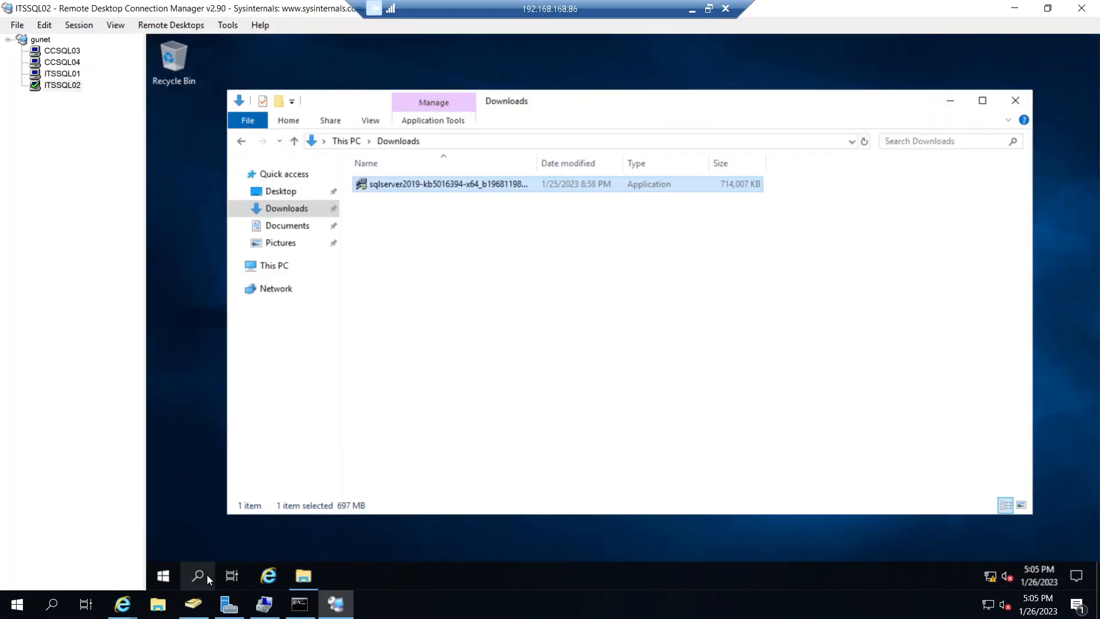
{"action": "type", "text": "cmd"}
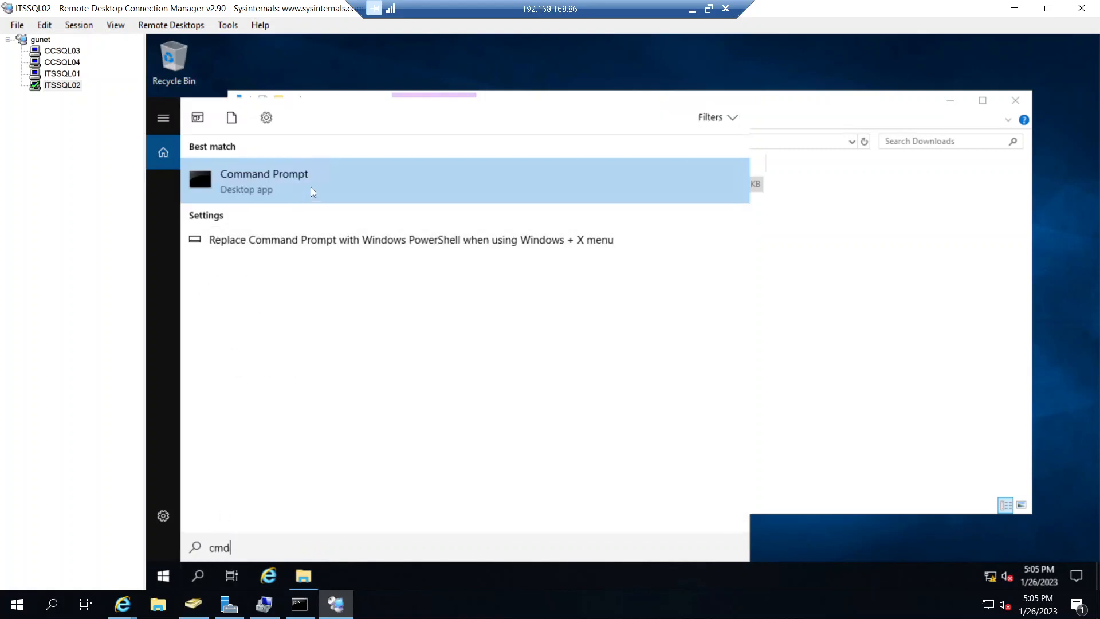
{"action": "right_click", "coordinate": [311, 187]}
{"action": "left_click", "coordinate": [332, 204]}
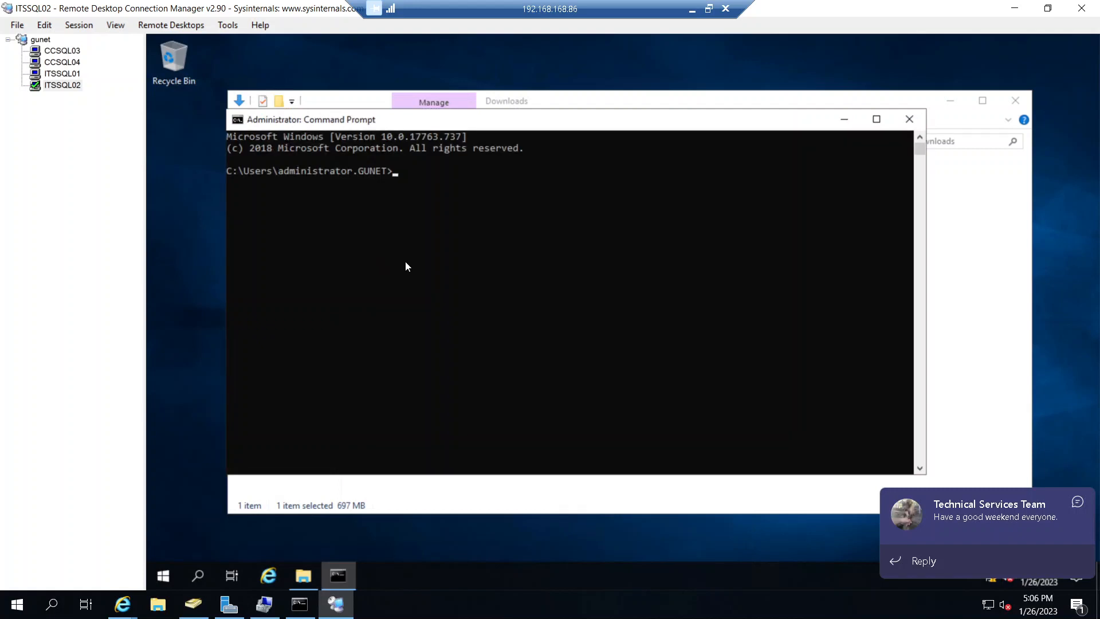
{"action": "type", "text": "e:"}
{"action": "key", "text": "Return"}
- Return to CCSQL04 and copy the earlier setup.exe add-node command line again from its Command Prompt
{"action": "left_click", "coordinate": [71, 63]}
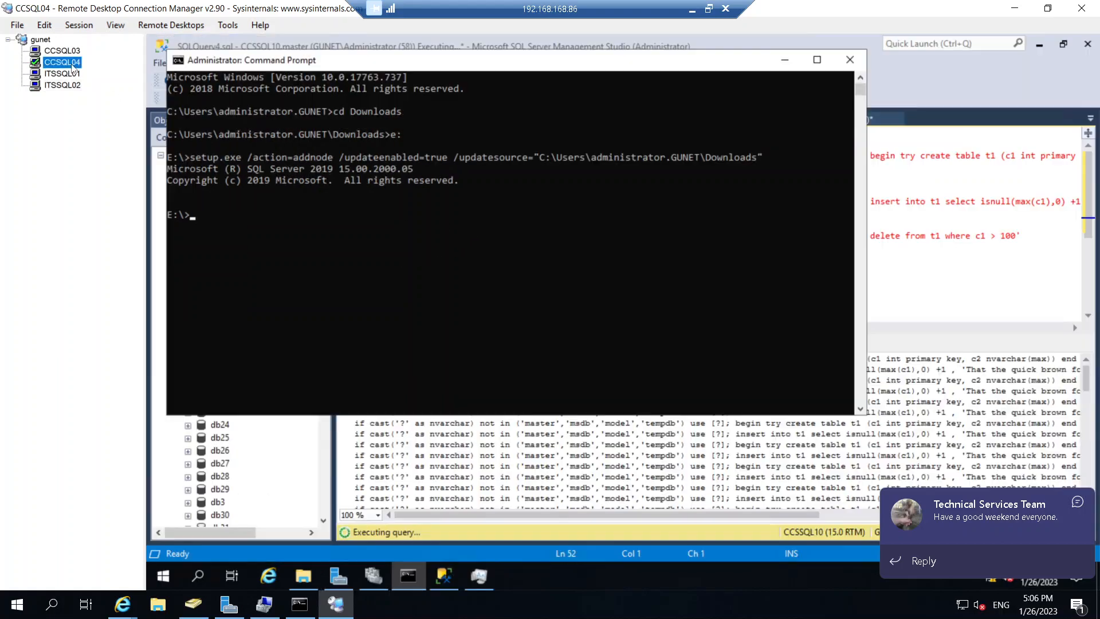
{"action": "left_click", "coordinate": [193, 157]}
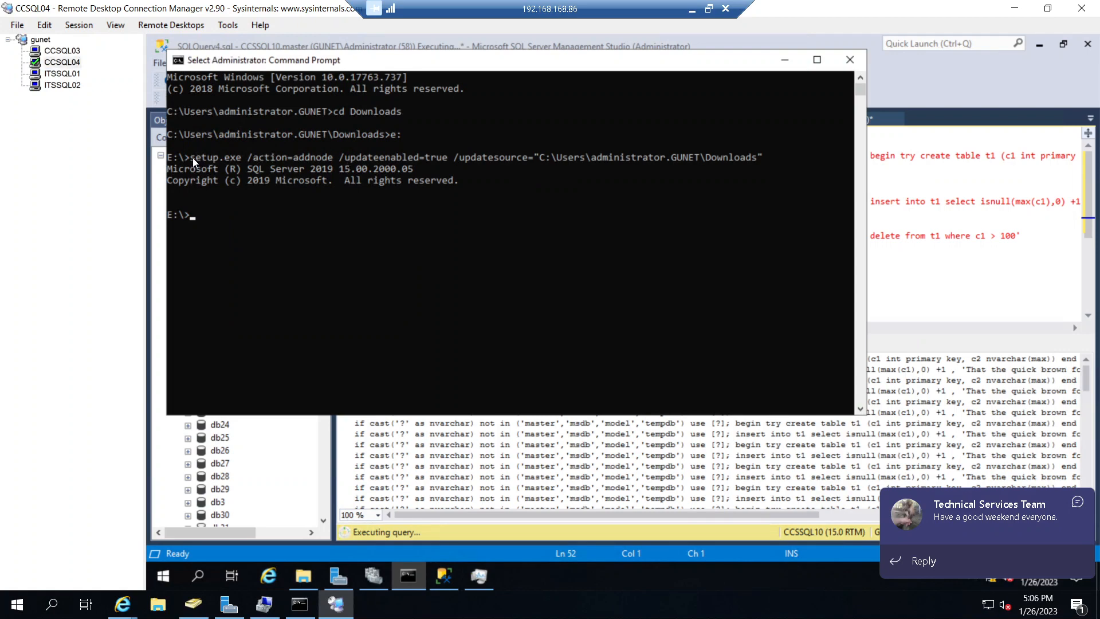
{"action": "left_click_drag", "start_coordinate": [192, 157], "coordinate": [761, 162]}
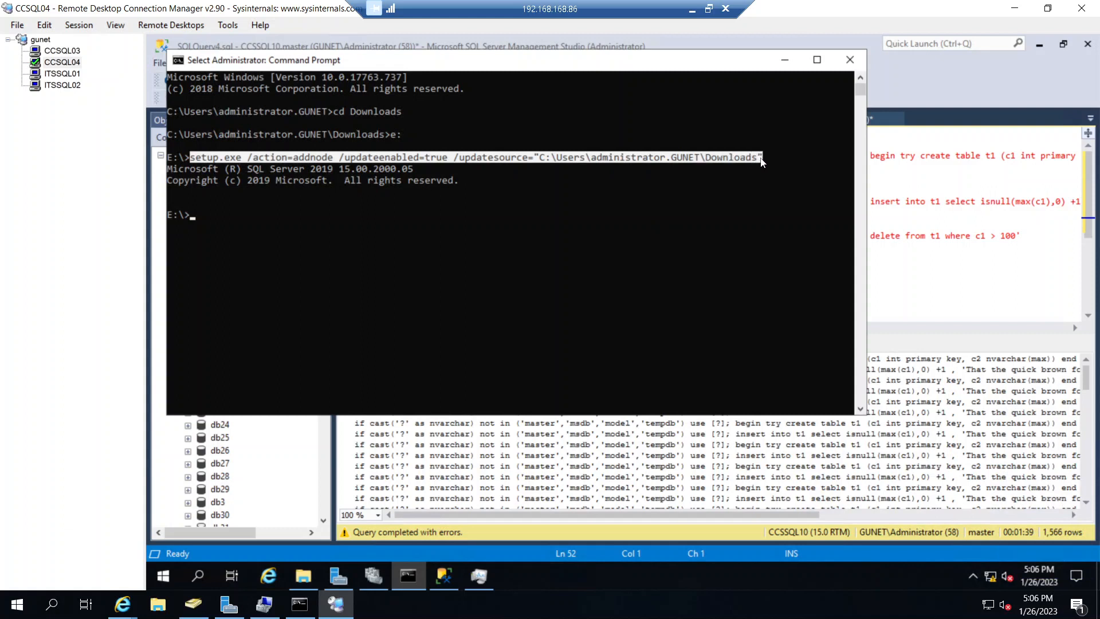
{"action": "right_click", "coordinate": [761, 158]}
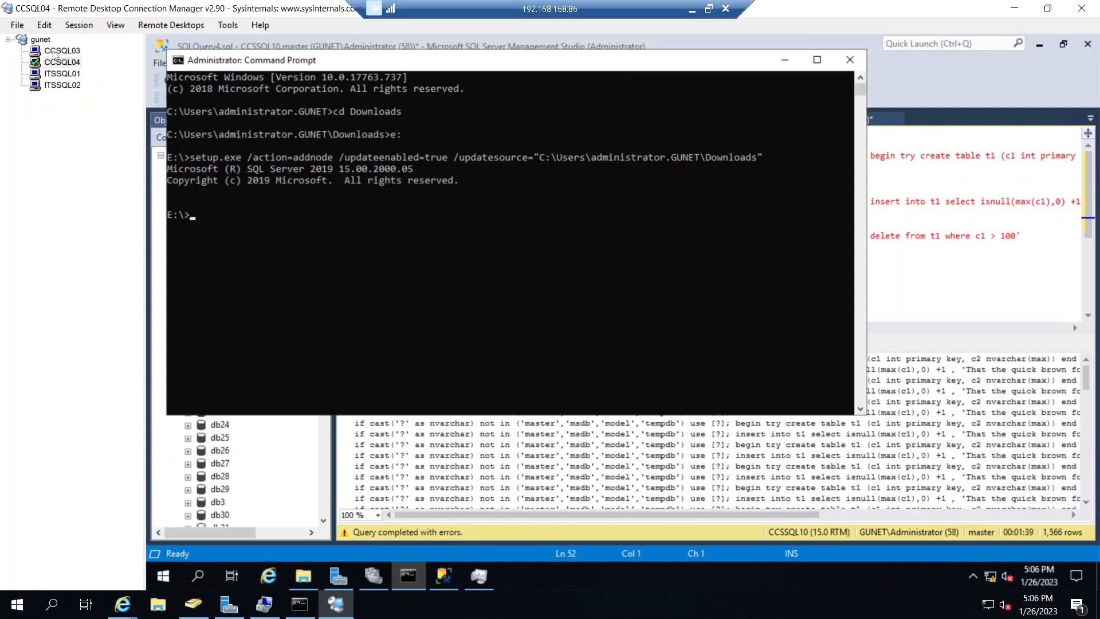
- Try to paste the copied setup command at the E: prompt on ITSSQL02
{"action": "left_click", "coordinate": [57, 85]}
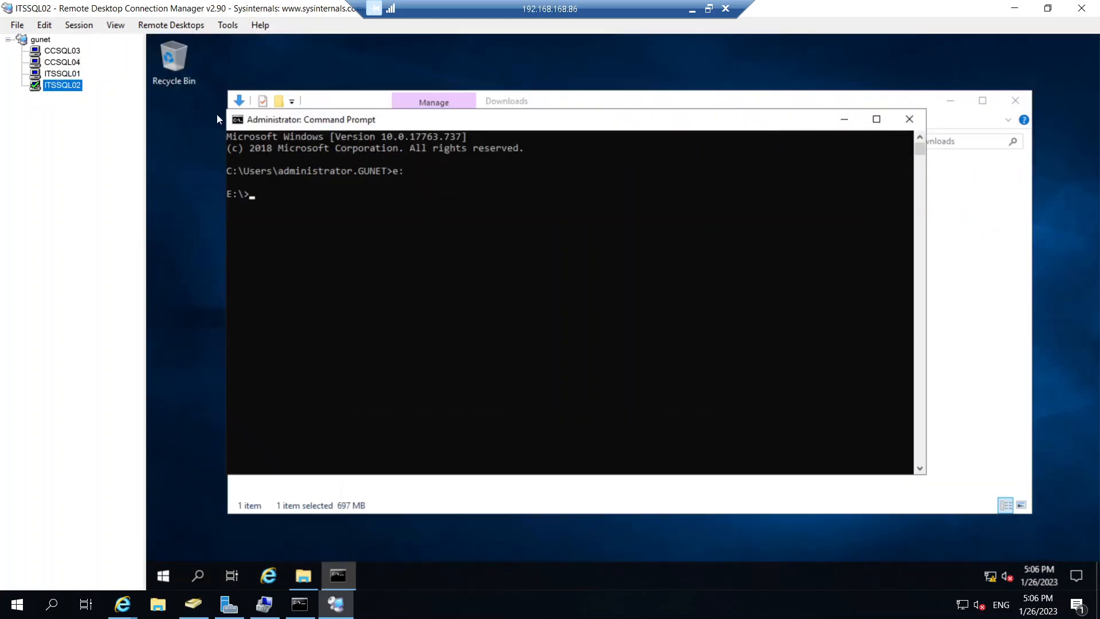
{"action": "right_click", "coordinate": [284, 121]}
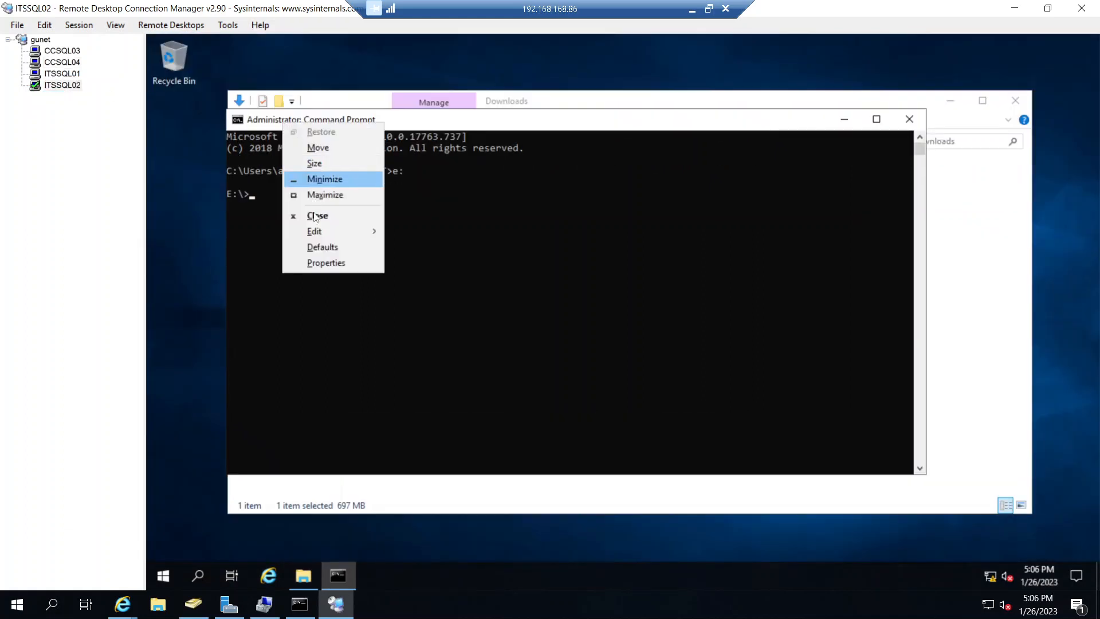
{"action": "mouse_move", "coordinate": [319, 232]}
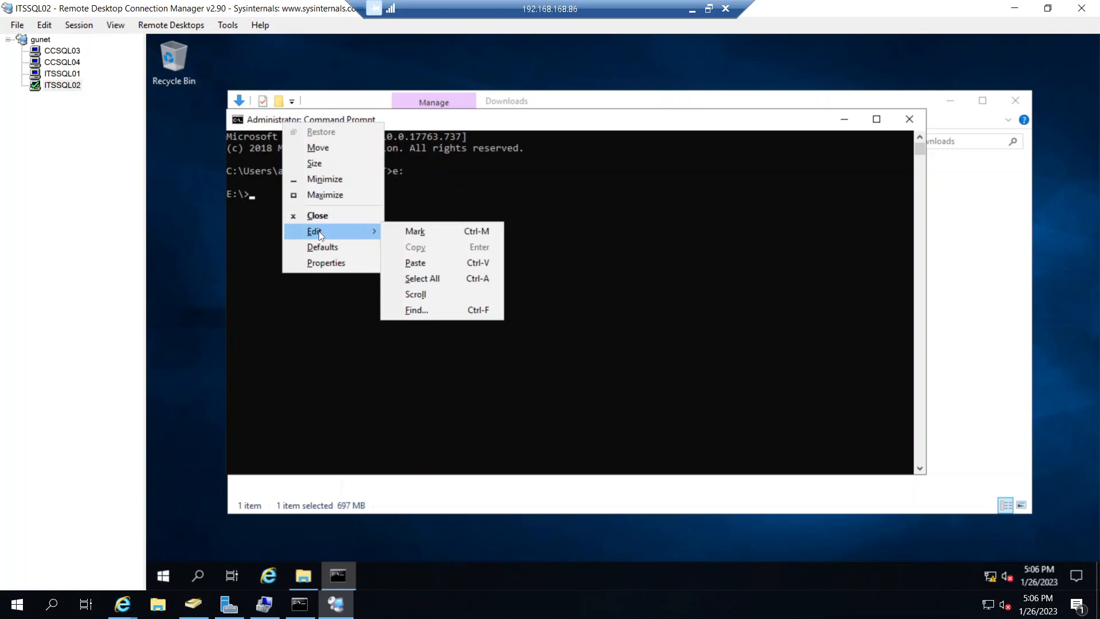
{"action": "left_click", "coordinate": [411, 263]}
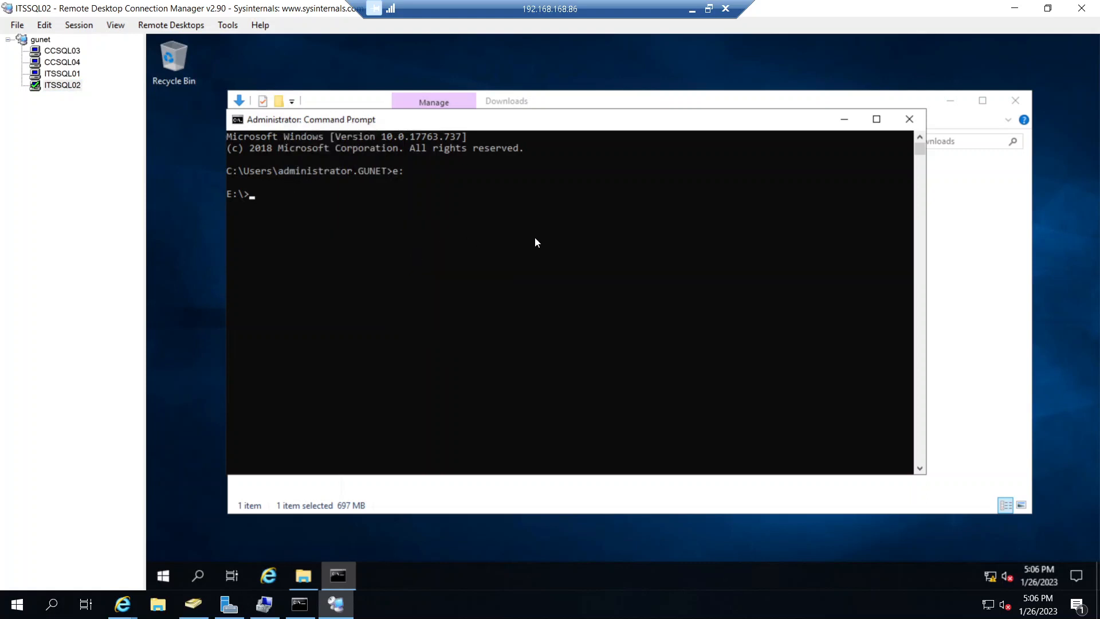
- Check the add-node progress on ITSSQL01, and return to a fresh E: prompt line in the Command Prompt on ITSSQL02
{"action": "left_click", "coordinate": [52, 77]}
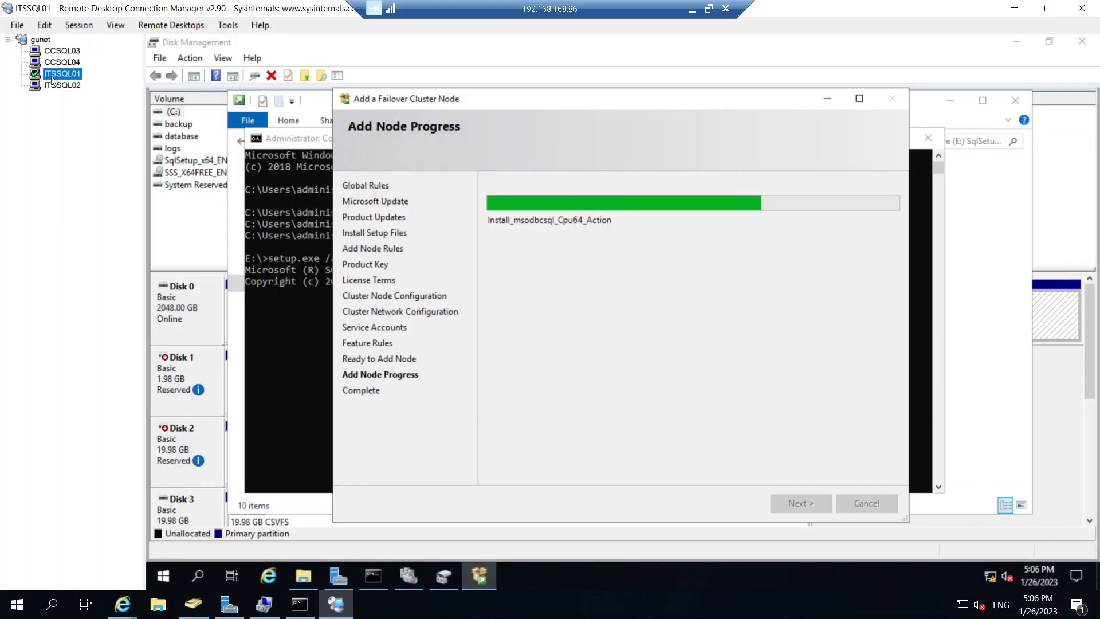
{"action": "left_click", "coordinate": [57, 86]}
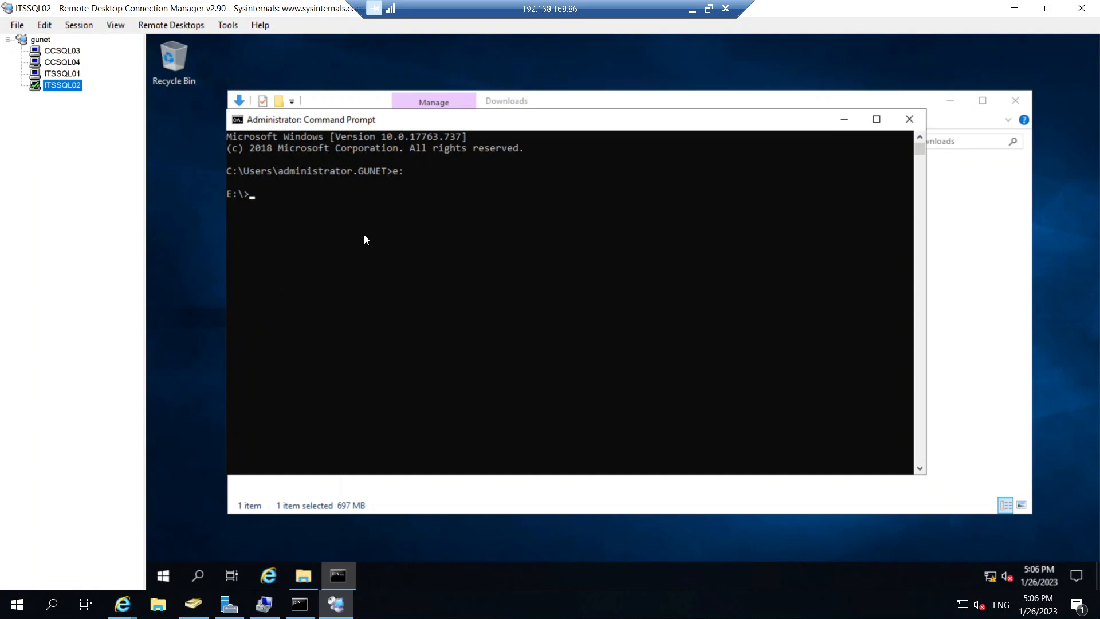
{"action": "left_click", "coordinate": [432, 126]}
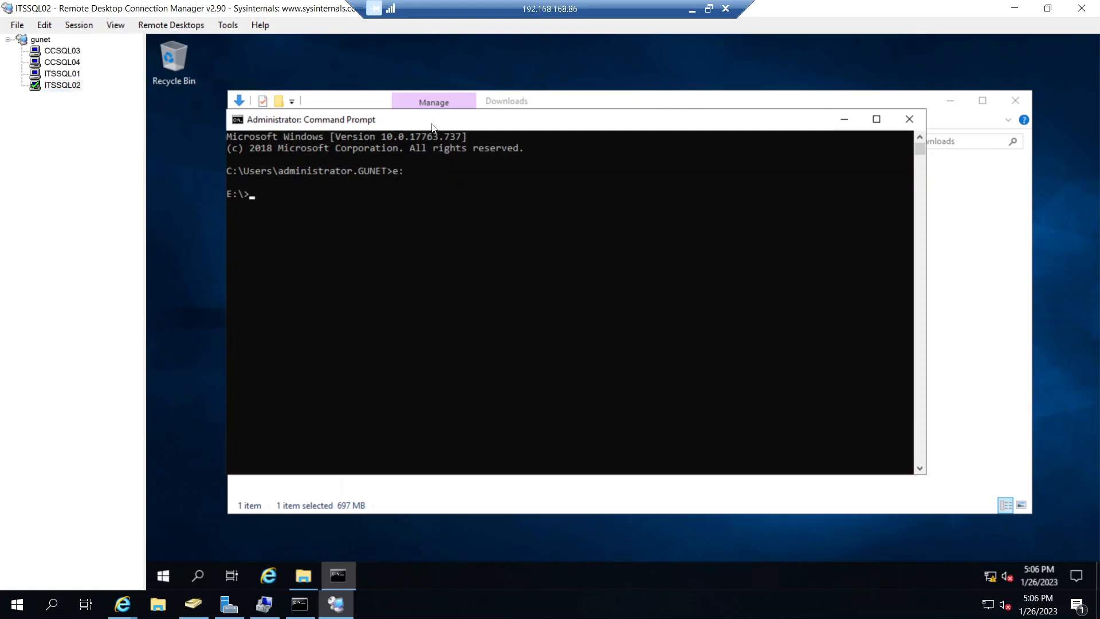
{"action": "left_click", "coordinate": [412, 209]}
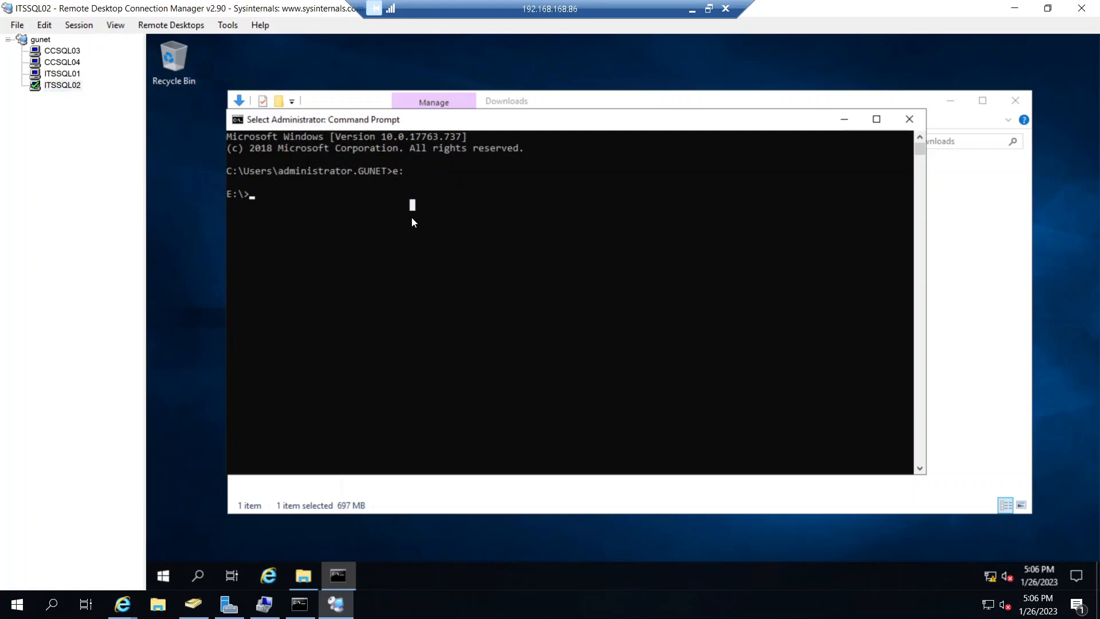
{"action": "key", "text": "Return"}
{"action": "key", "text": "Return"}
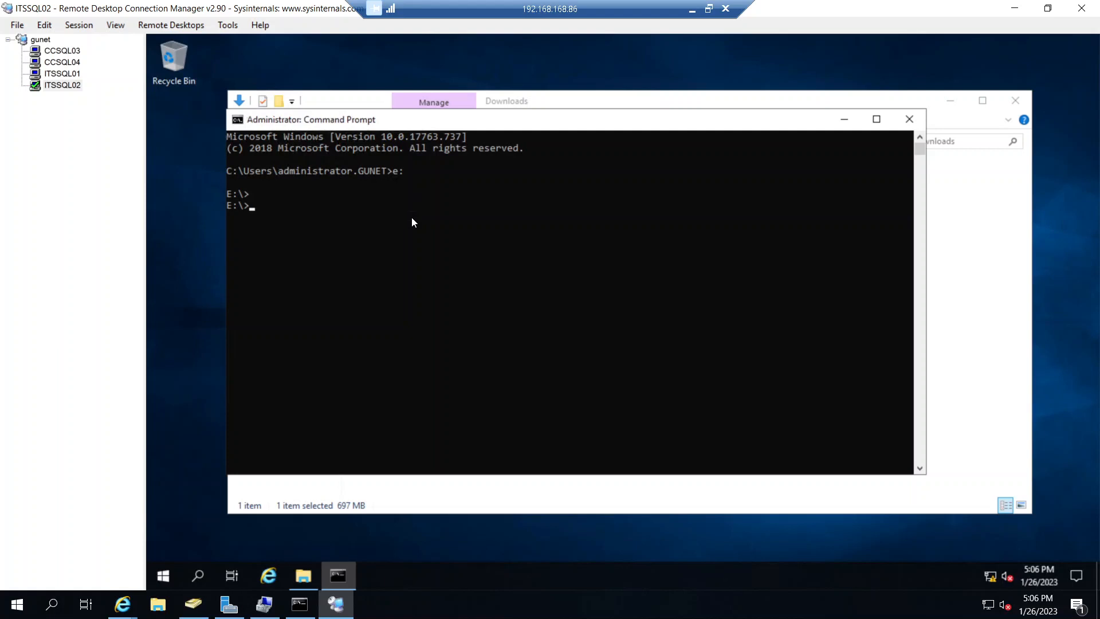
- Begin the setup command at the E: prompt on ITSSQL02 with setup.exe /action=addnode
{"action": "type", "text": "setup.exe /action=addn"}
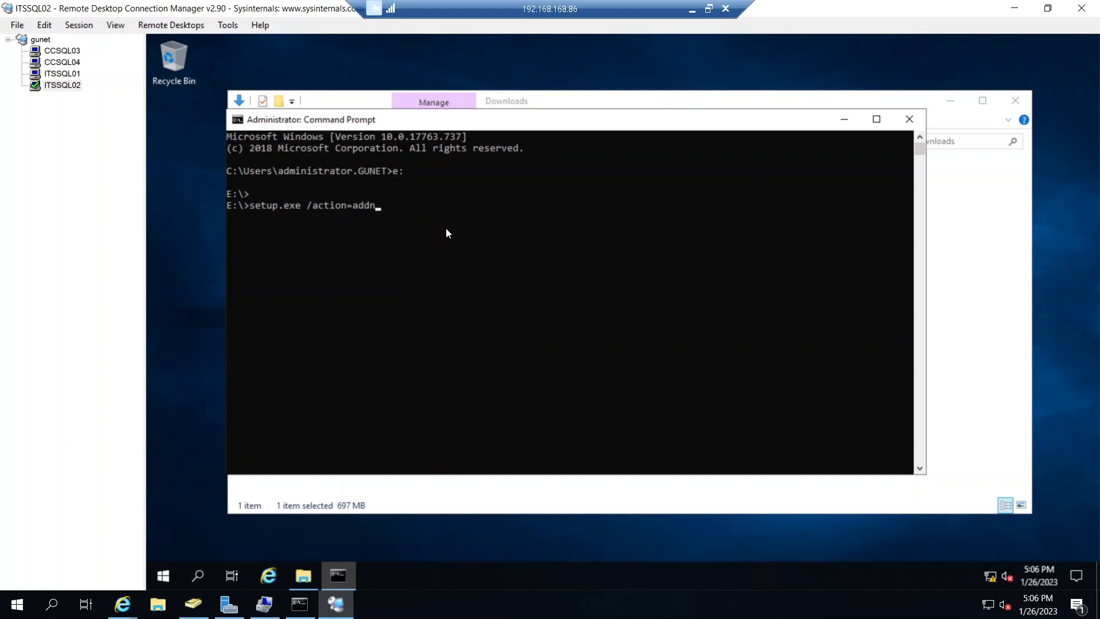
{"action": "type", "text": "ode /updateenabled"}
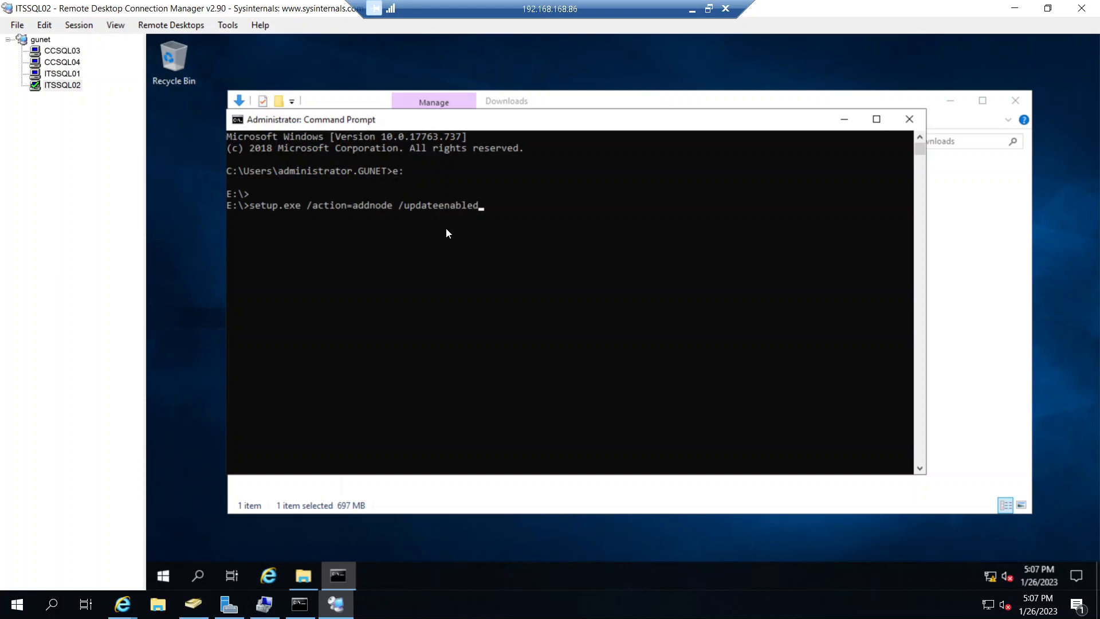
- Append /updateenabled=true and /updatesource="C:\Users\administrator.GUNET\Downloads" to the command, reusing the profile path shown at the earlier prompt
{"action": "type", "text": "=true /updatesource=\""}
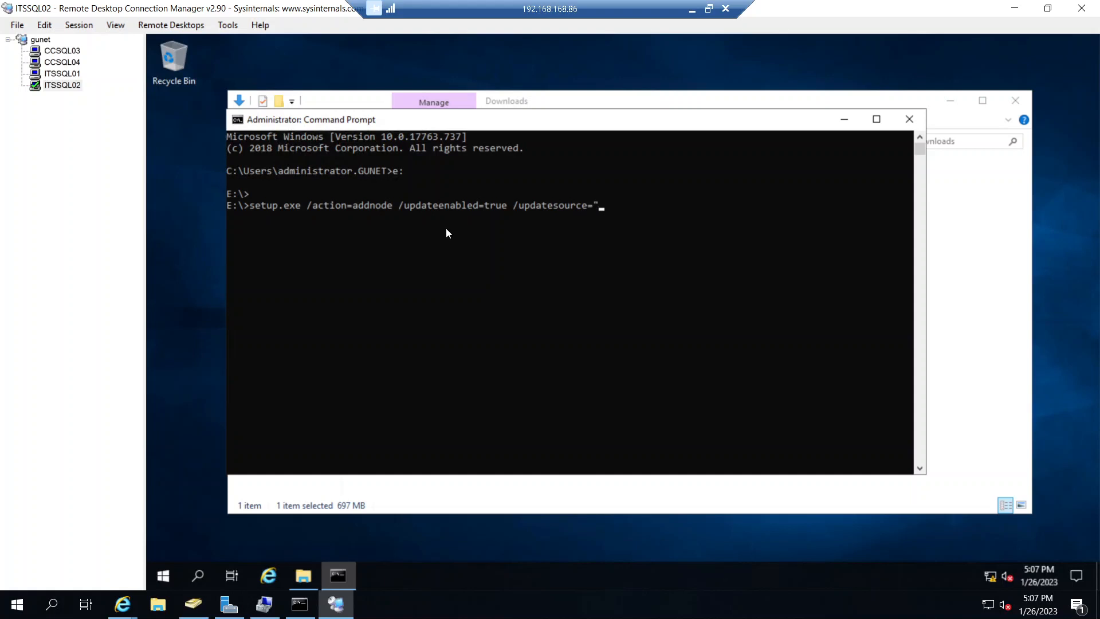
{"action": "left_click_drag", "start_coordinate": [229, 170], "coordinate": [381, 170]}
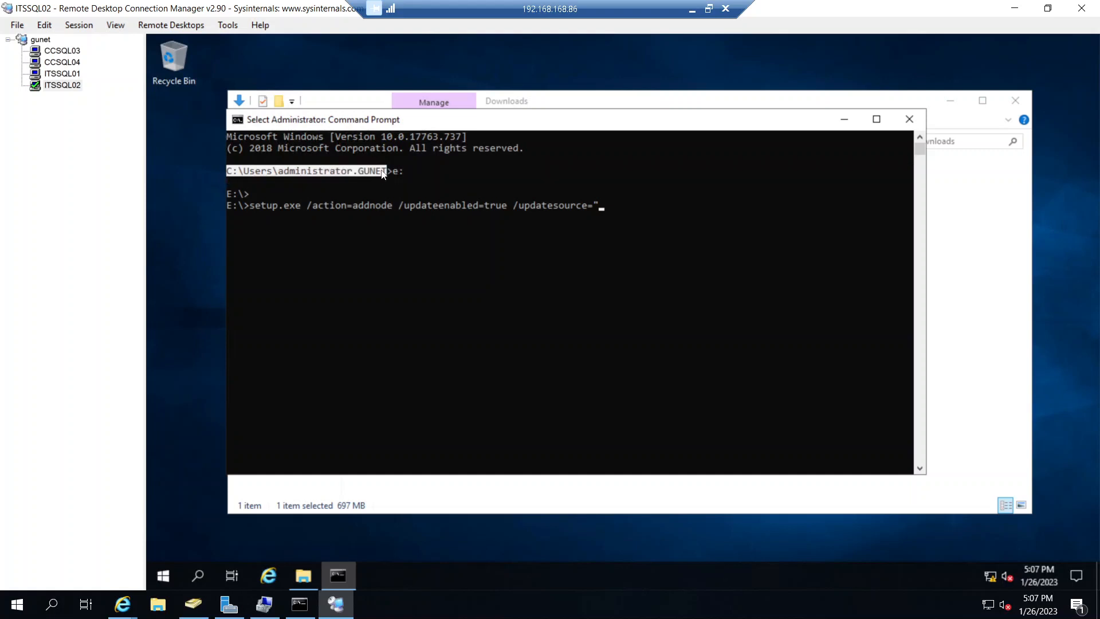
{"action": "right_click", "coordinate": [391, 189]}
{"action": "right_click", "coordinate": [462, 234]}
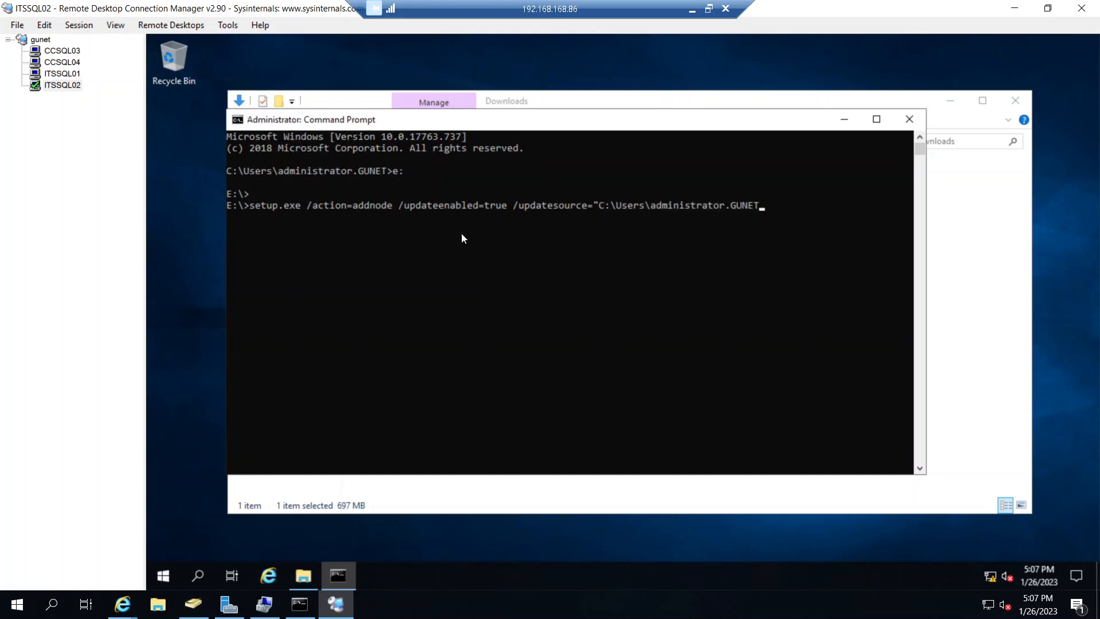
{"action": "type", "text": "\\Downloads\""}
- Check the add-node wizard on ITSSQL01, and run the prepared setup command on ITSSQL02
{"action": "left_click", "coordinate": [75, 75]}
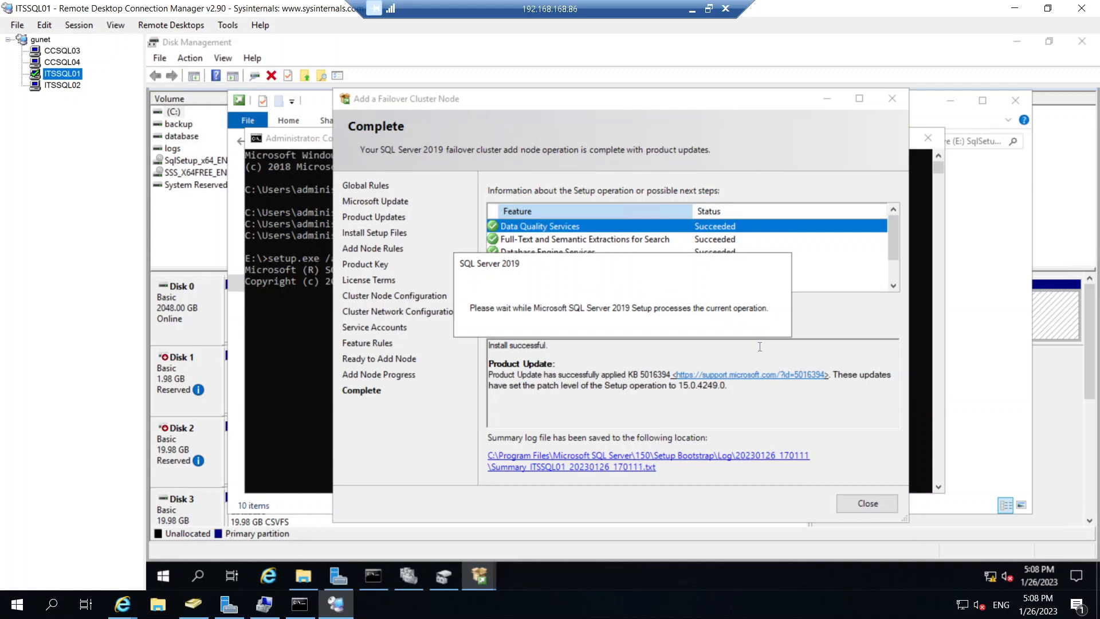
{"action": "left_click", "coordinate": [69, 85]}
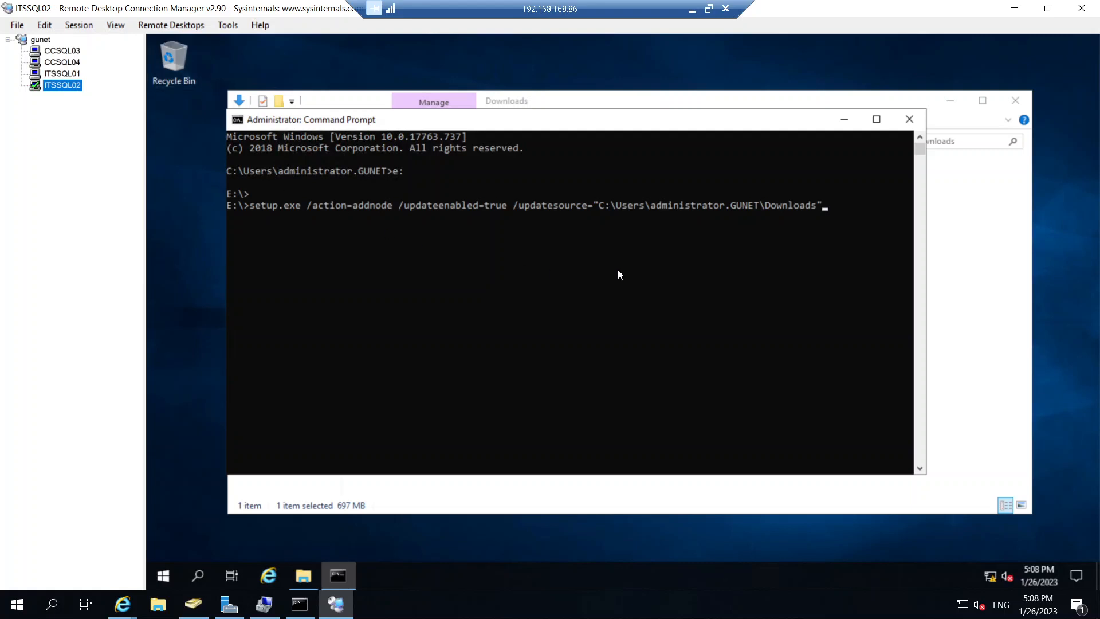
{"action": "left_click", "coordinate": [833, 208]}
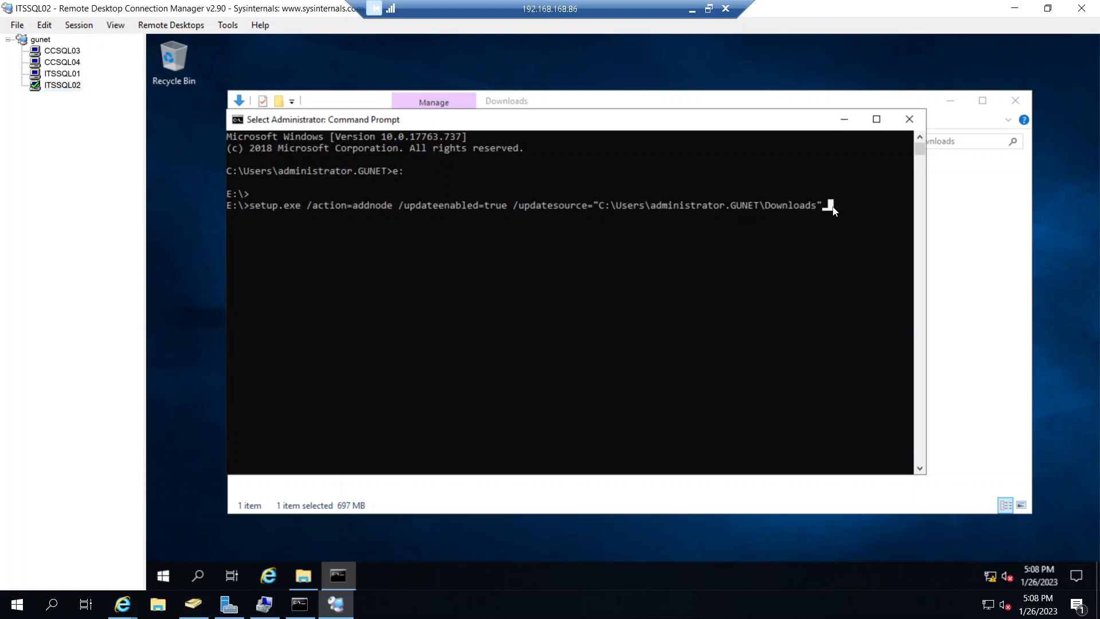
{"action": "key", "text": "Escape"}
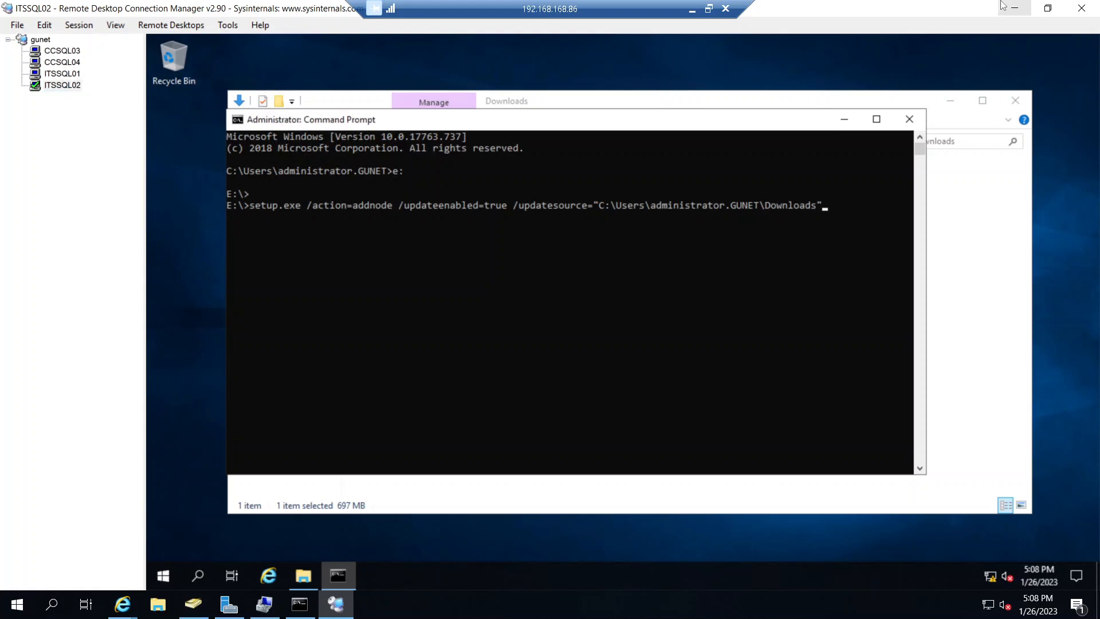
{"action": "key", "text": "Return"}
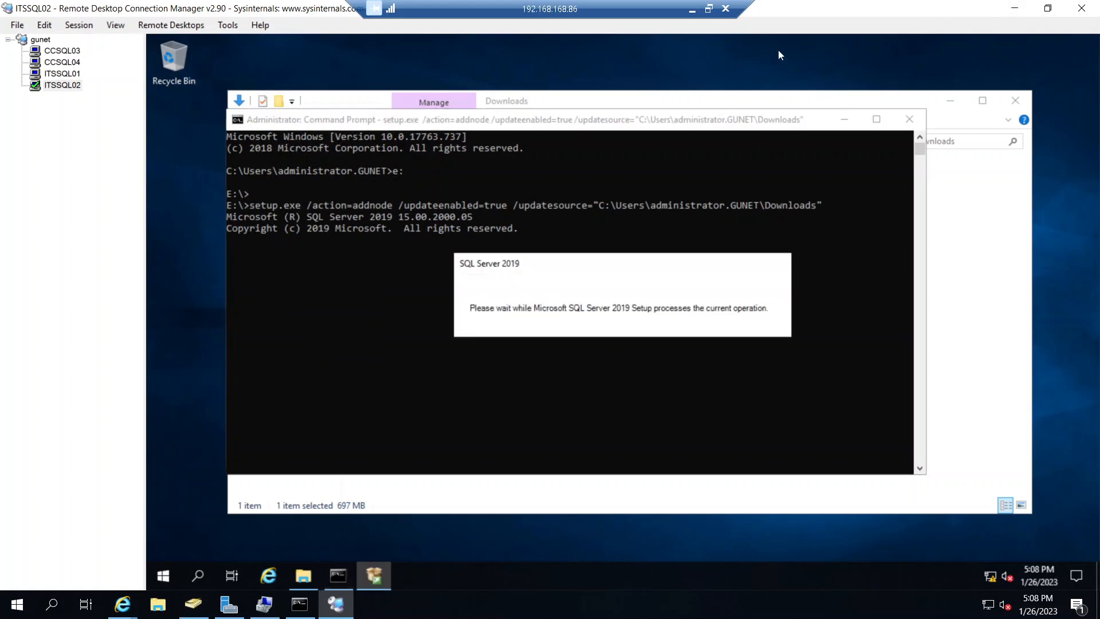
- Return to ITSSQL01 and close the completed Add a Failover Cluster Node wizard
{"action": "left_click", "coordinate": [63, 73]}
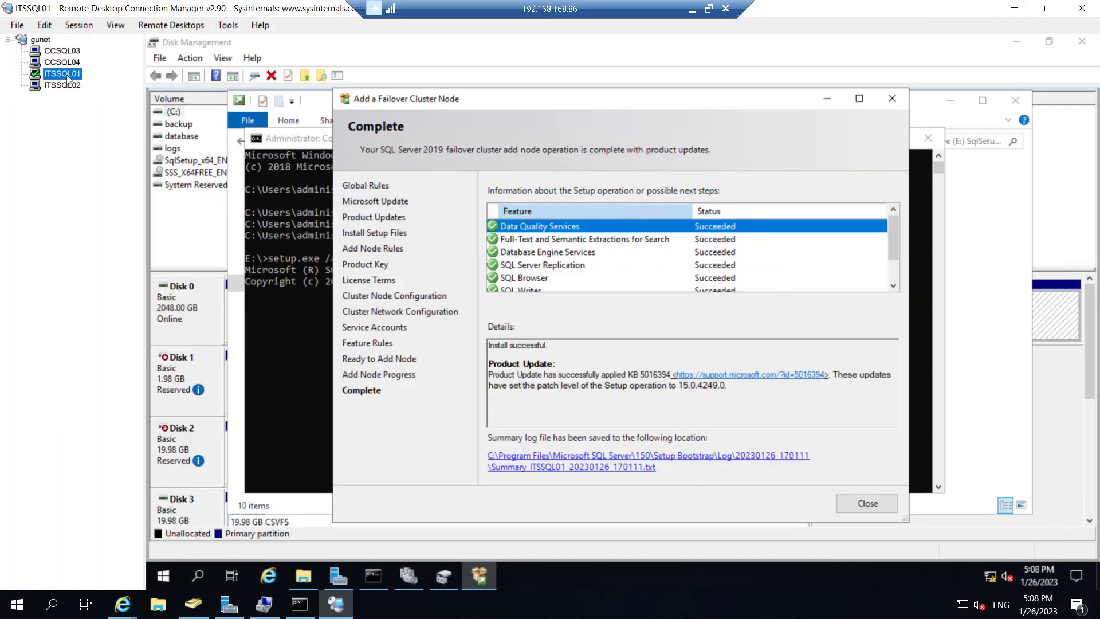
{"action": "left_click", "coordinate": [852, 503]}
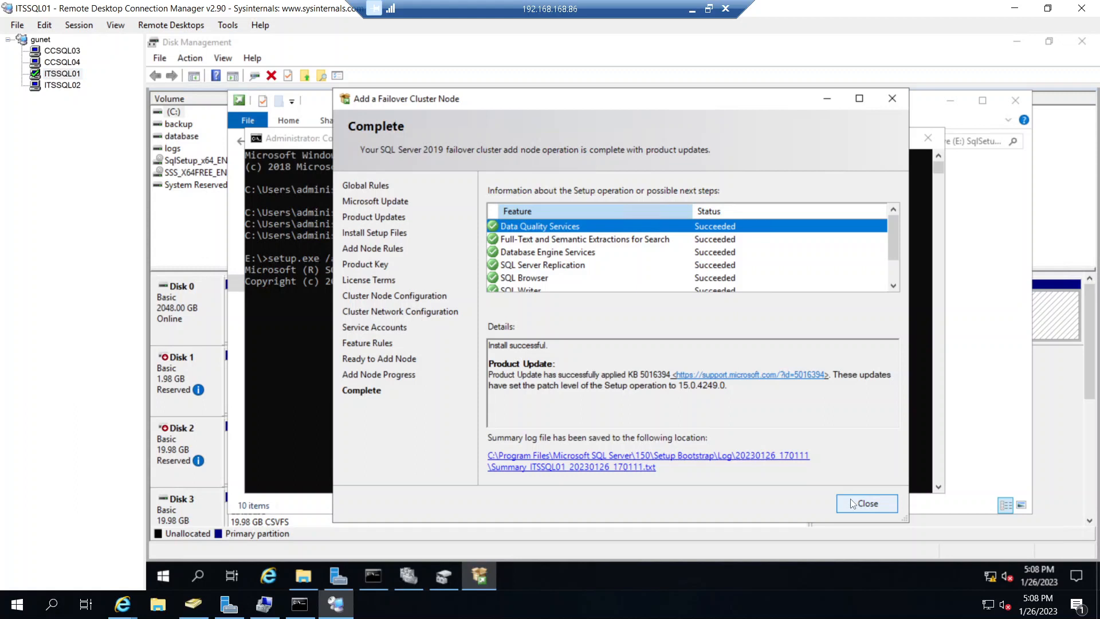
{"action": "left_click", "coordinate": [858, 507]}
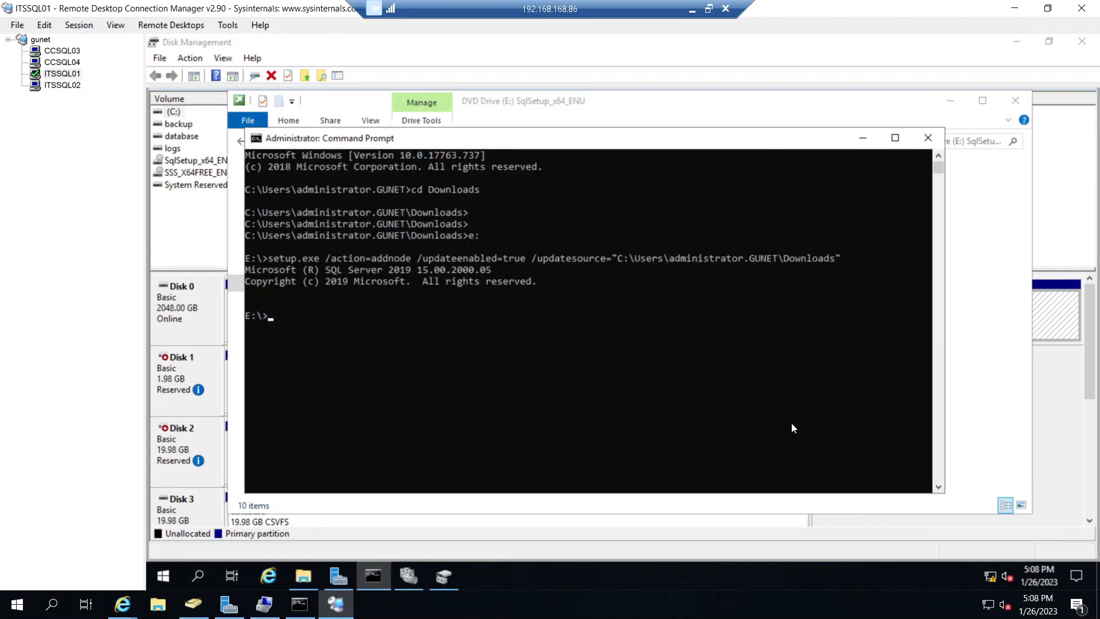
- Clear away the Command Prompt, setup disc folder and Disk Management windows, and review the cluster's roles and nodes in Failover Cluster Manager
{"action": "left_click", "coordinate": [863, 138]}
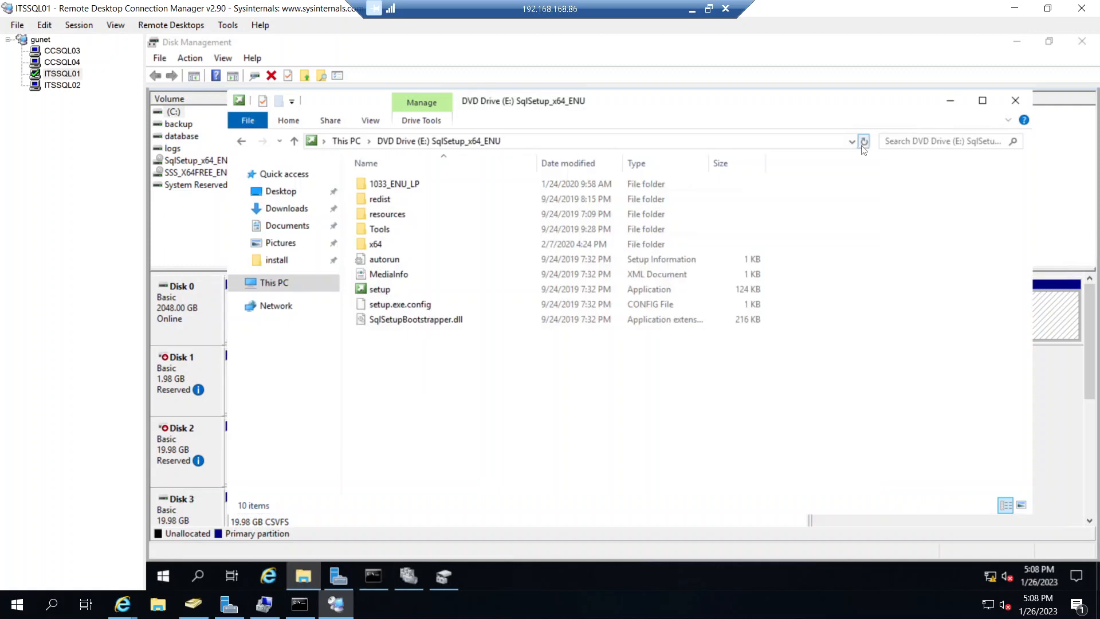
{"action": "left_click", "coordinate": [1015, 101]}
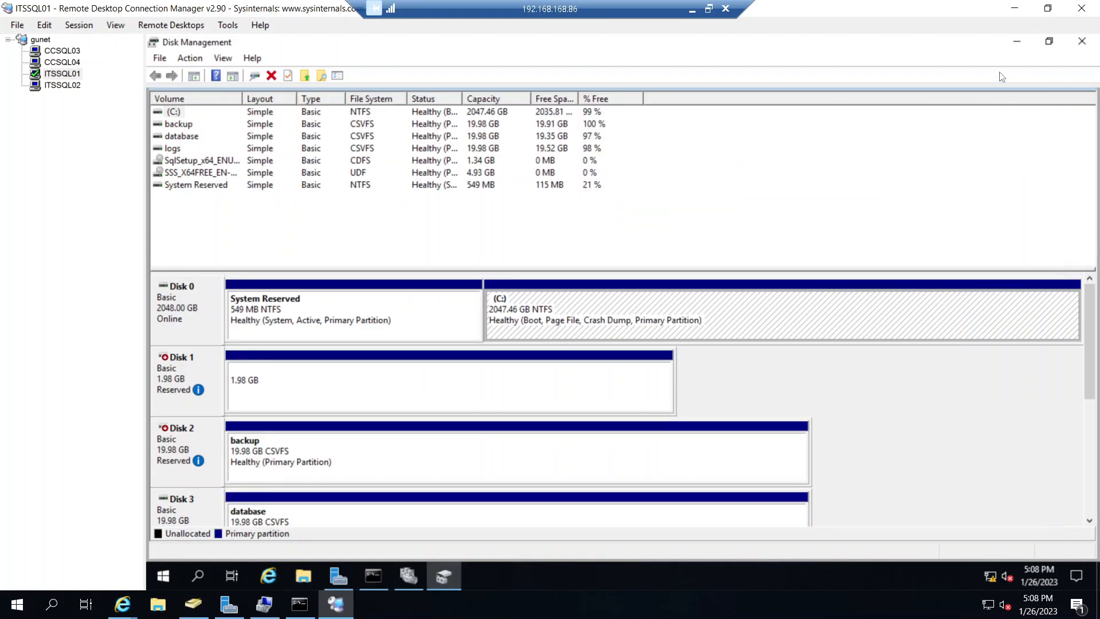
{"action": "left_click", "coordinate": [1082, 40]}
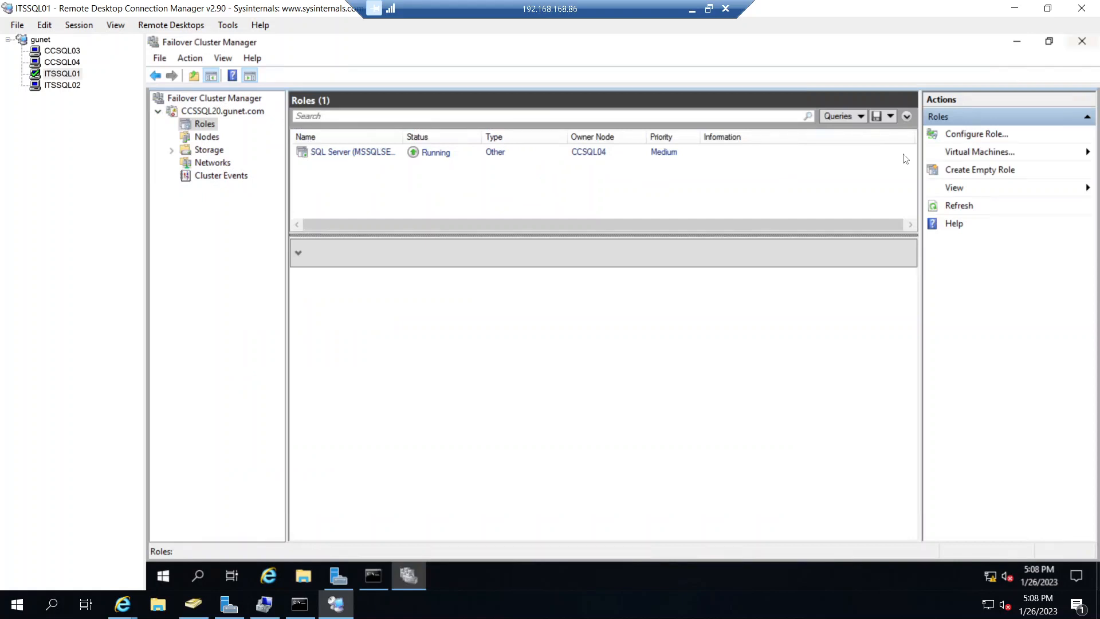
{"action": "left_click", "coordinate": [204, 139]}
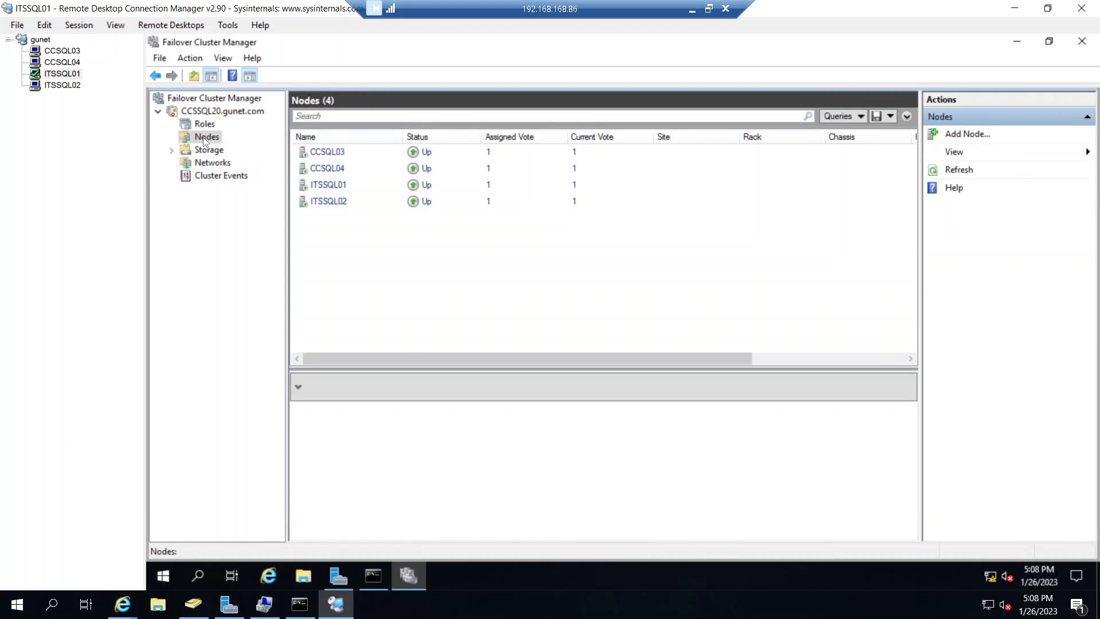
{"action": "left_click", "coordinate": [204, 125]}
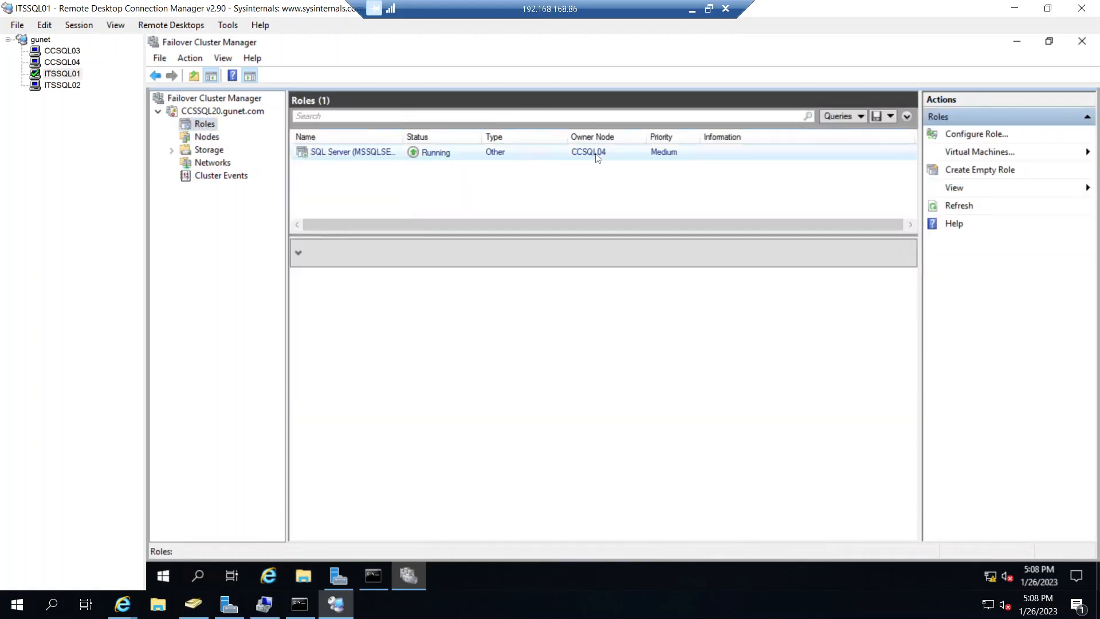
{"action": "left_click", "coordinate": [207, 138]}
- On CCSQL04, read the end of the workload query's messages in Management Studio and execute exec addr again
{"action": "left_click", "coordinate": [63, 62]}
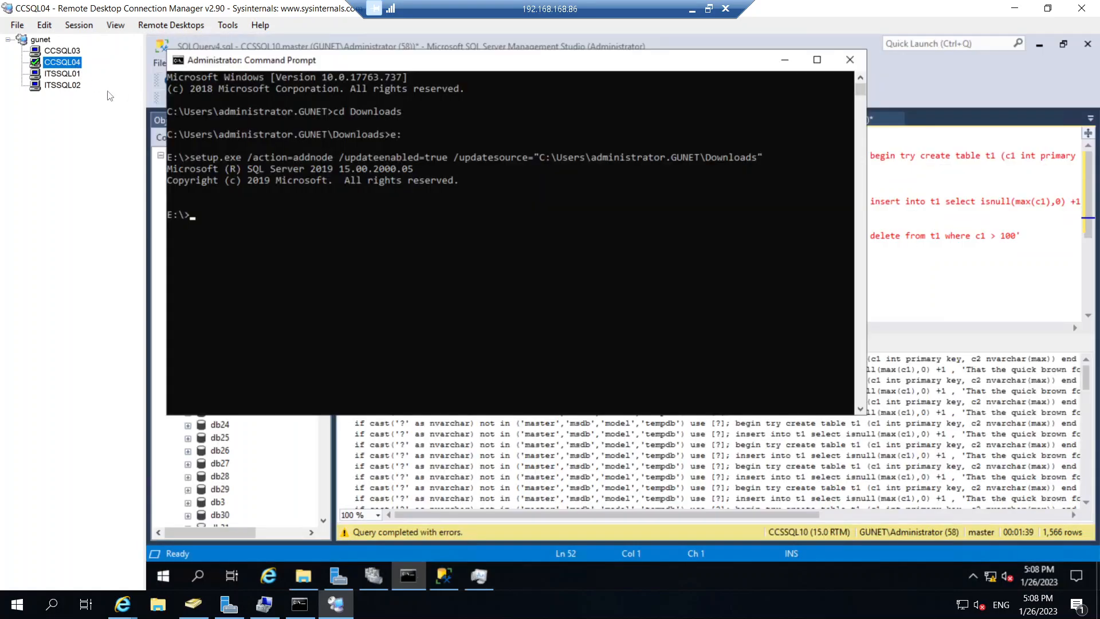
{"action": "left_click", "coordinate": [467, 462]}
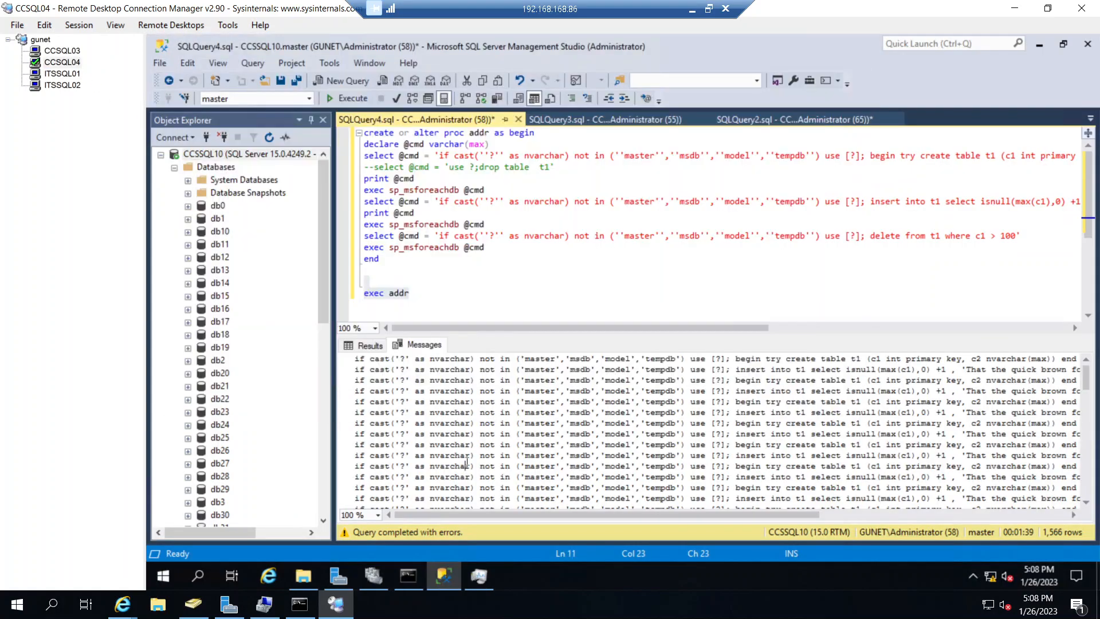
{"action": "left_click", "coordinate": [1088, 460]}
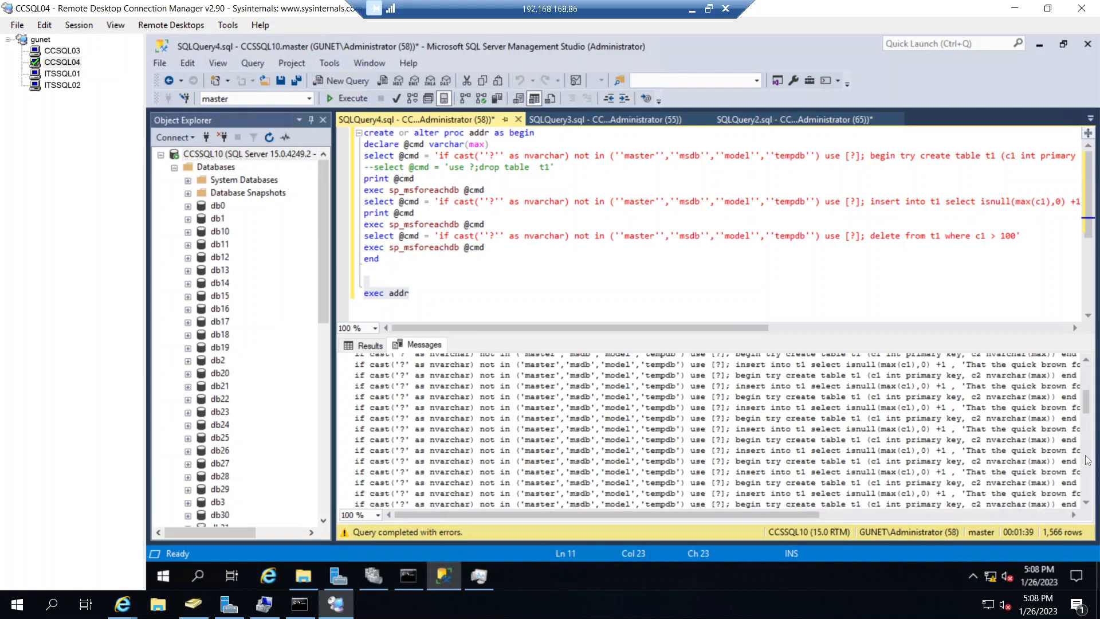
{"action": "left_click_drag", "start_coordinate": [1088, 457], "coordinate": [1091, 476]}
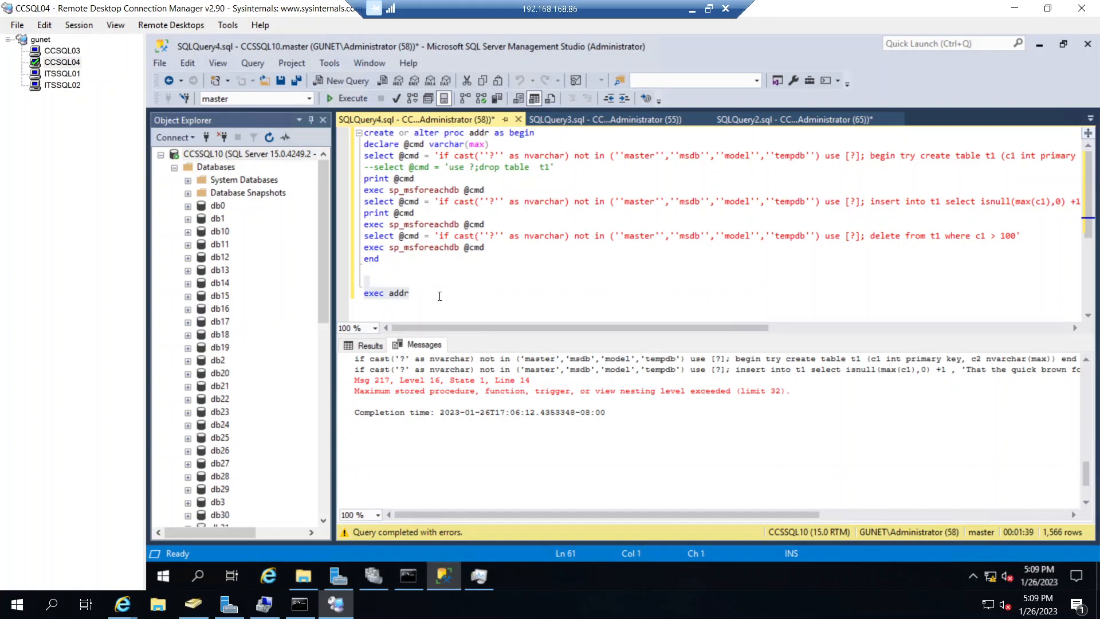
{"action": "left_click", "coordinate": [421, 288]}
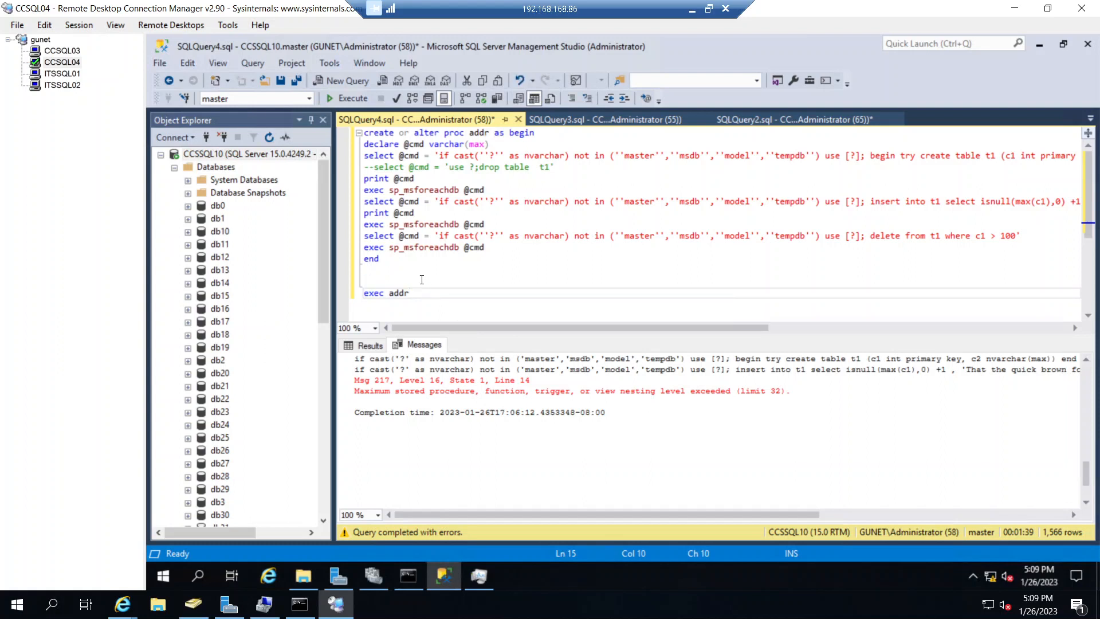
{"action": "key", "text": "shift+Up"}
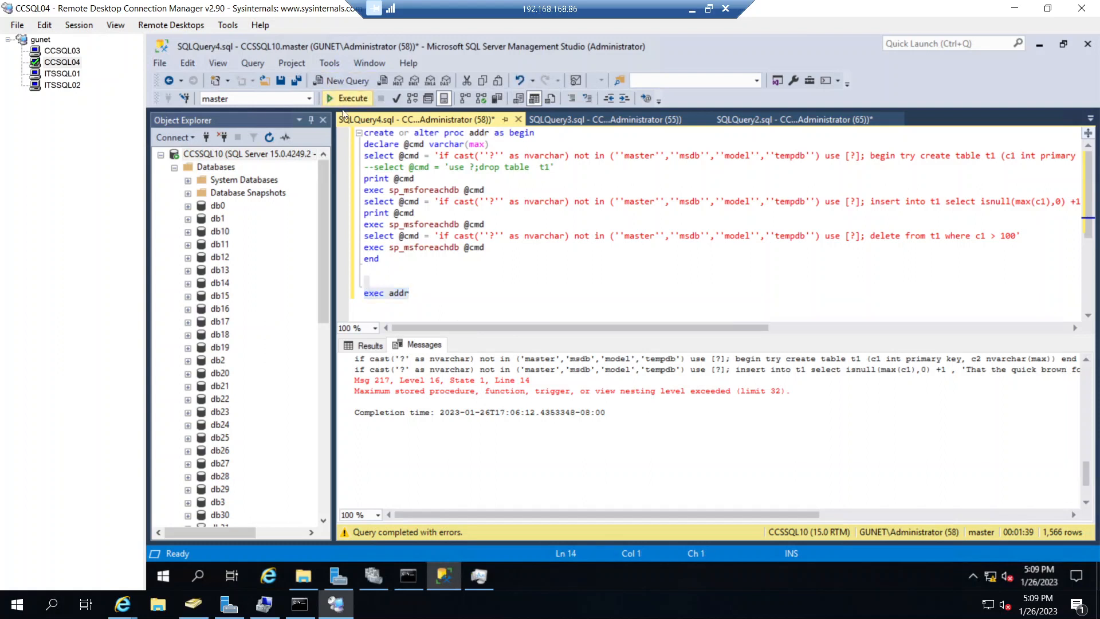
{"action": "key", "text": "F5"}
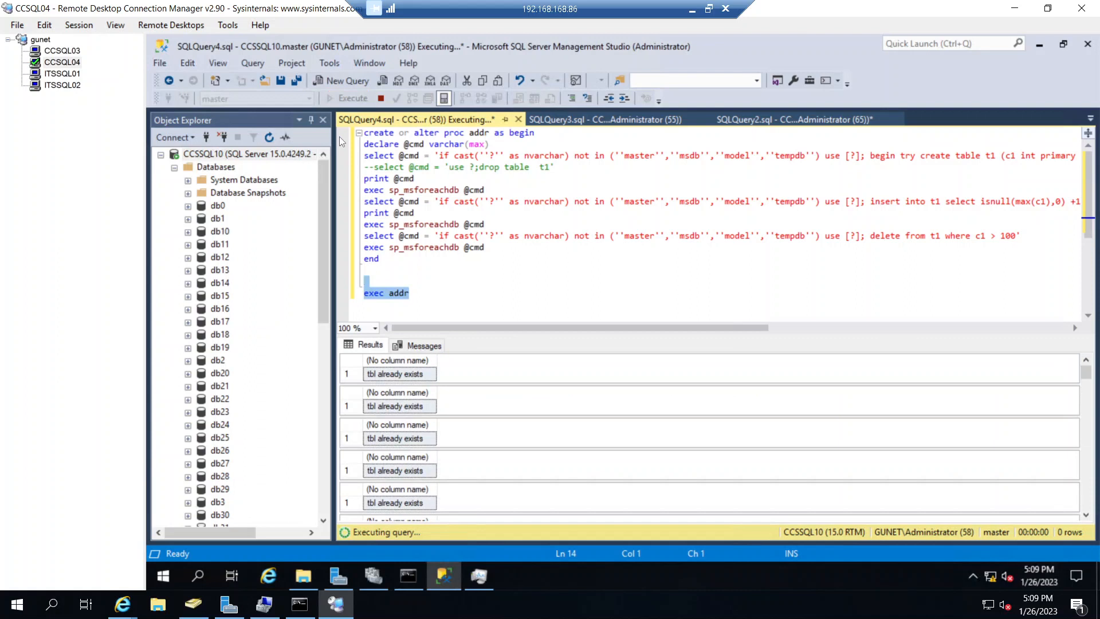
- Go back to the add-node wizard on ITSSQL02 and proceed with the prefilled product key
{"action": "left_click", "coordinate": [77, 77]}
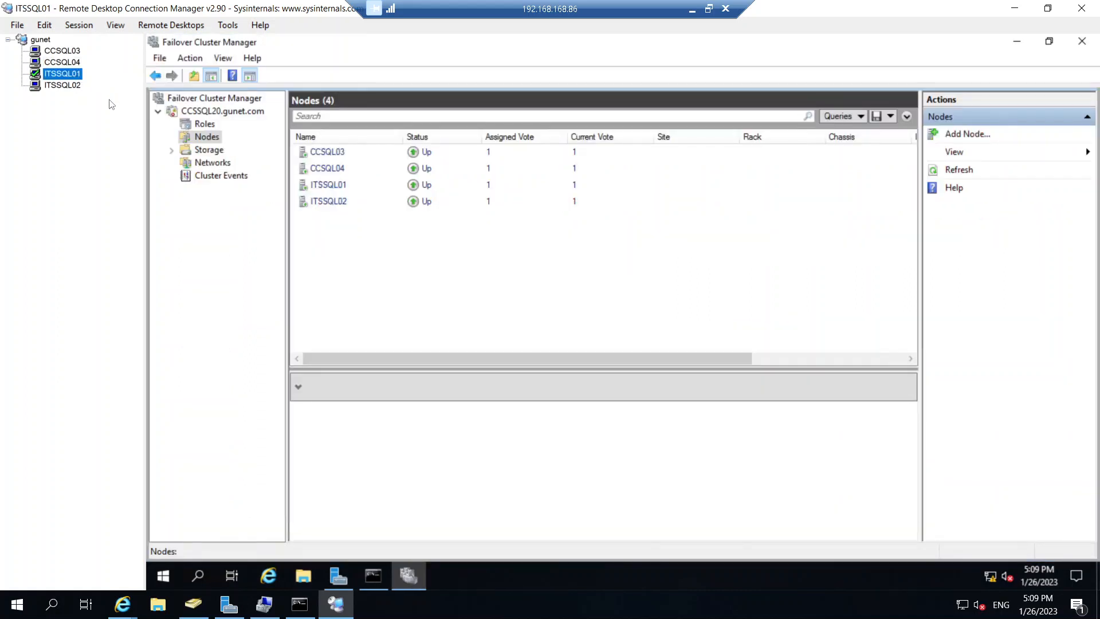
{"action": "left_click", "coordinate": [63, 84]}
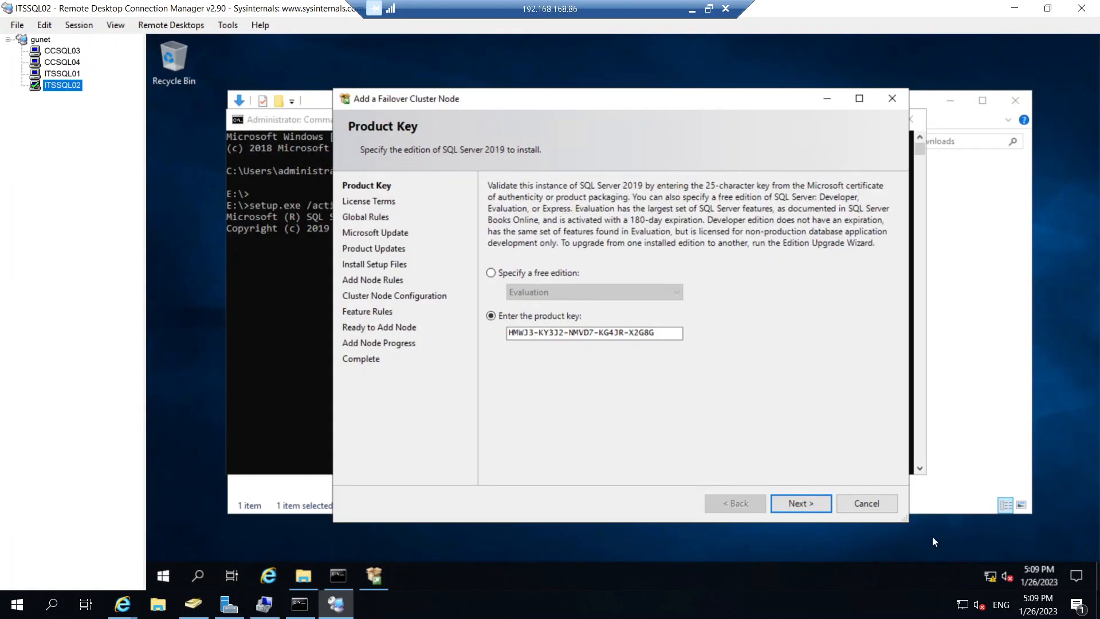
{"action": "left_click", "coordinate": [807, 502]}
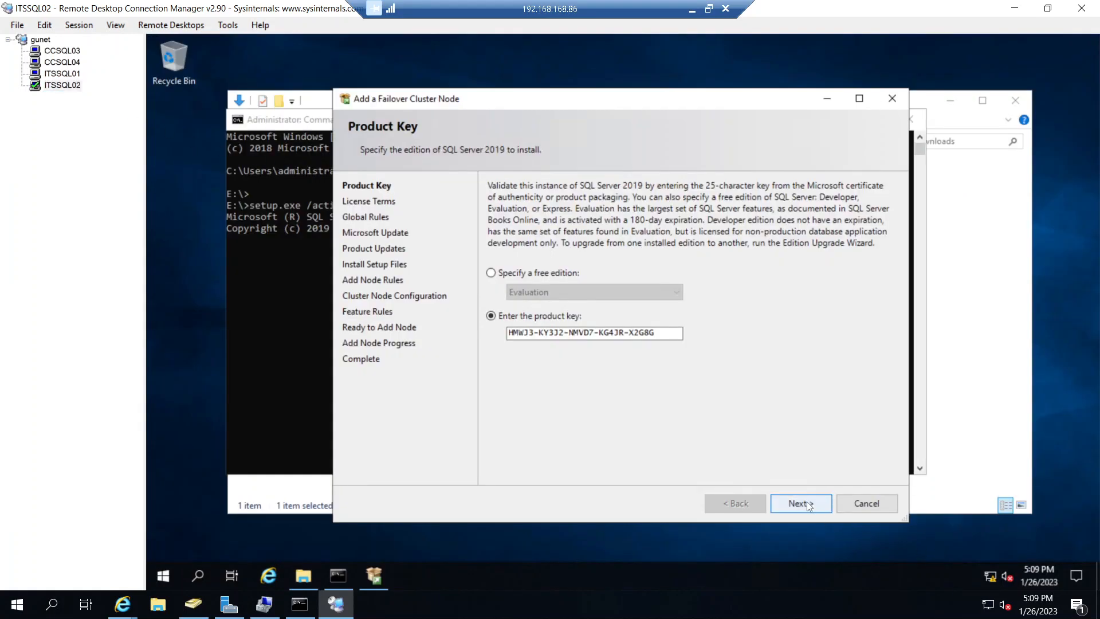
{"action": "left_click", "coordinate": [801, 503]}
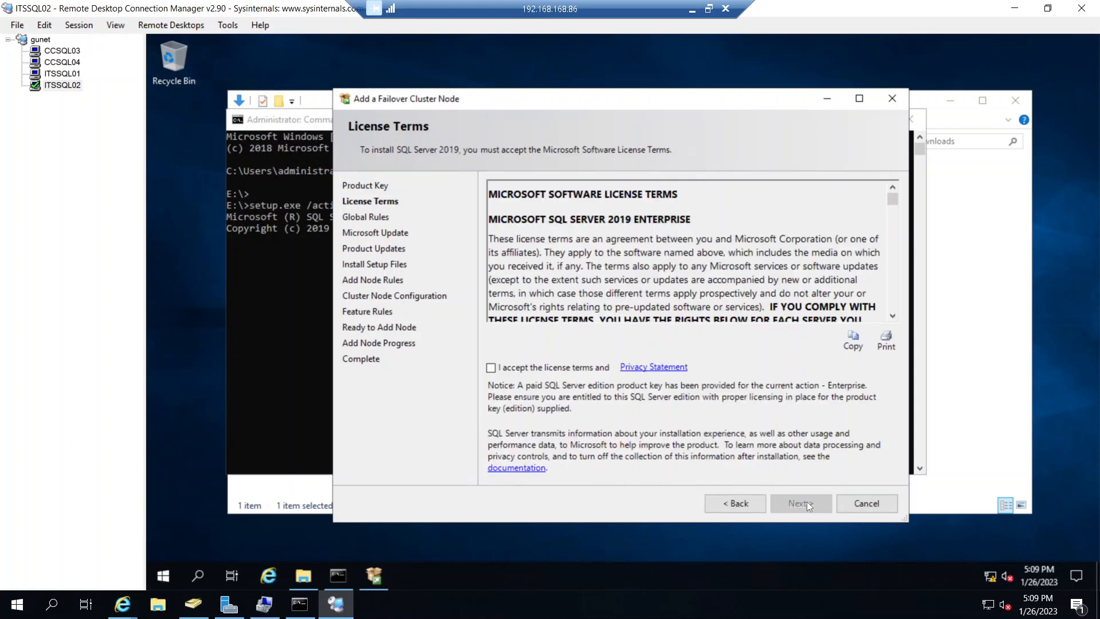
- Accept the license terms, and continue without Microsoft Update while keeping the KB 5016394 hotfix pack included
{"action": "left_click", "coordinate": [587, 371]}
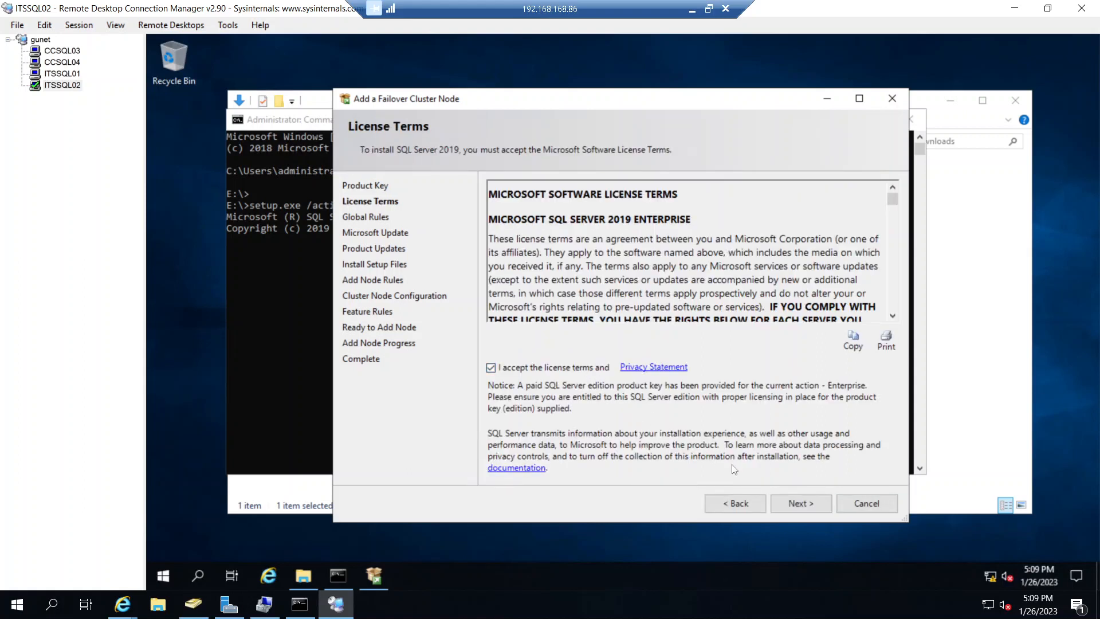
{"action": "left_click", "coordinate": [798, 502]}
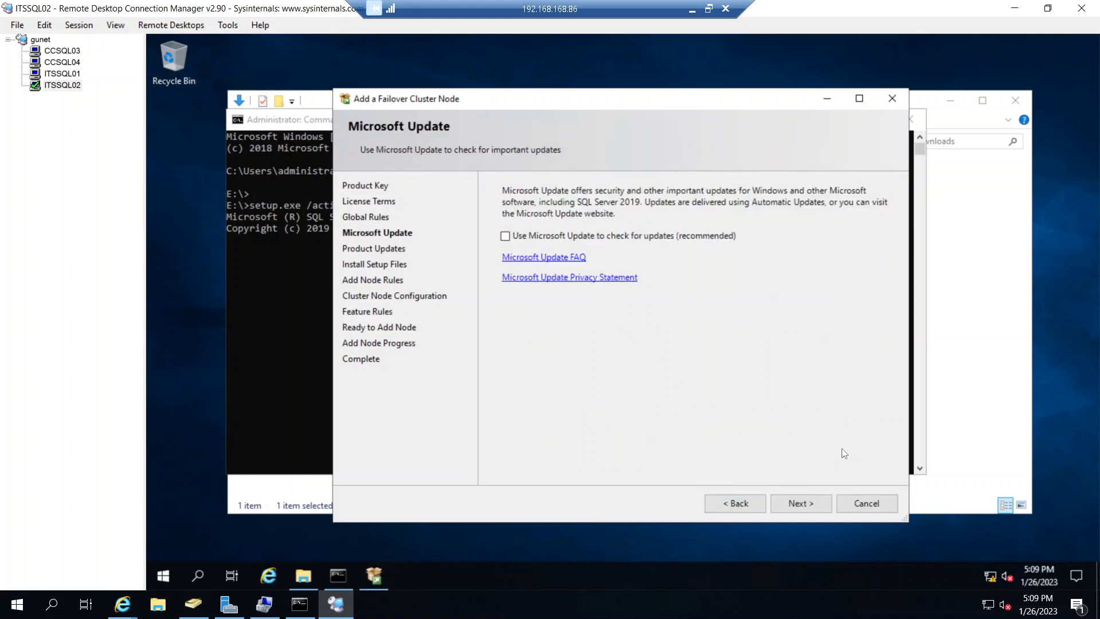
{"action": "left_click", "coordinate": [807, 499]}
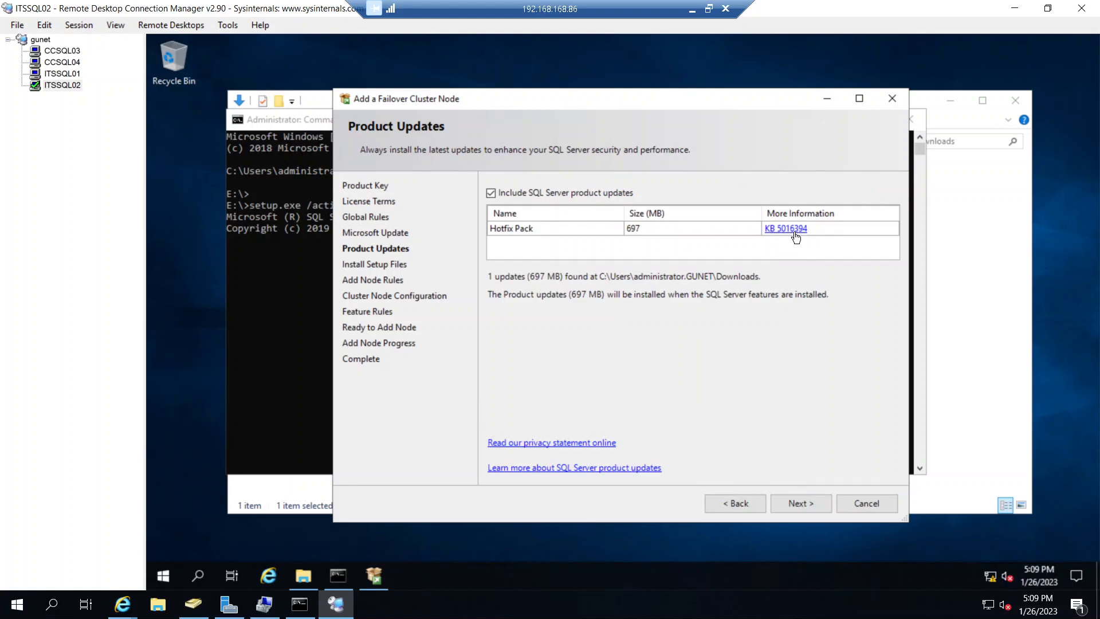
{"action": "left_click", "coordinate": [802, 505]}
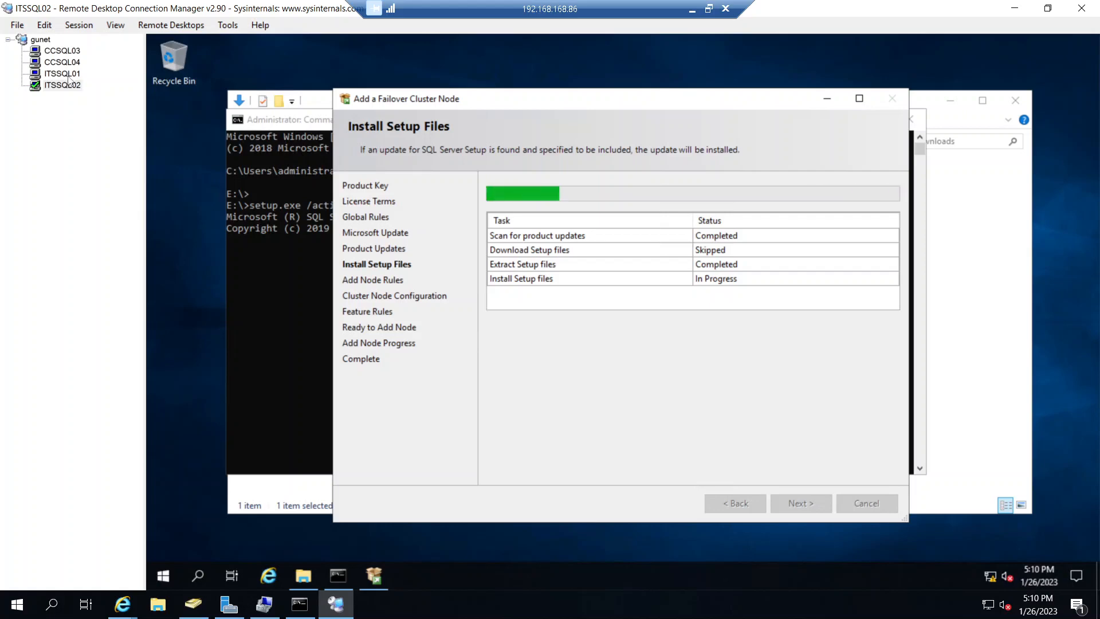
- On CCSQL04, open the current SQL Server log of CCSSQL10 in a maximized Log File Viewer
{"action": "left_click", "coordinate": [62, 62]}
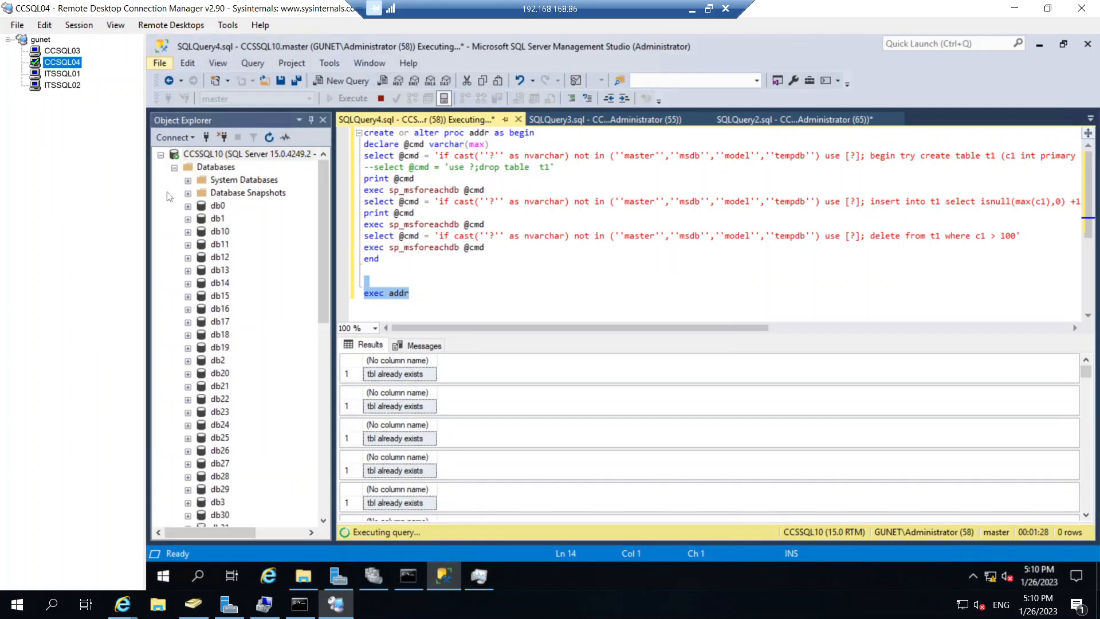
{"action": "left_click", "coordinate": [175, 168]}
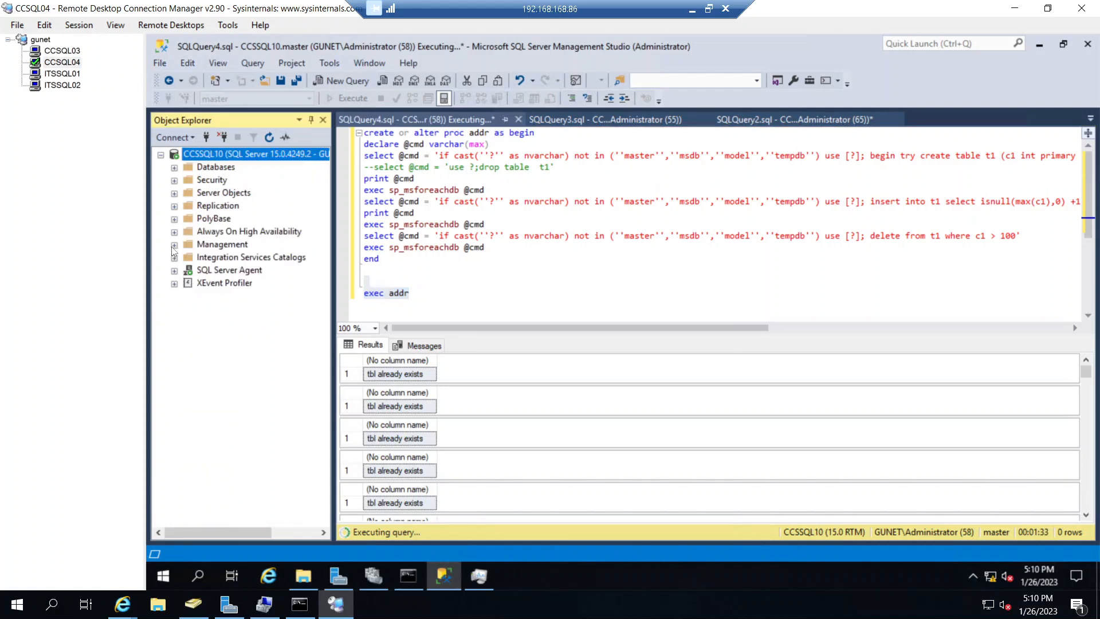
{"action": "left_click", "coordinate": [175, 244]}
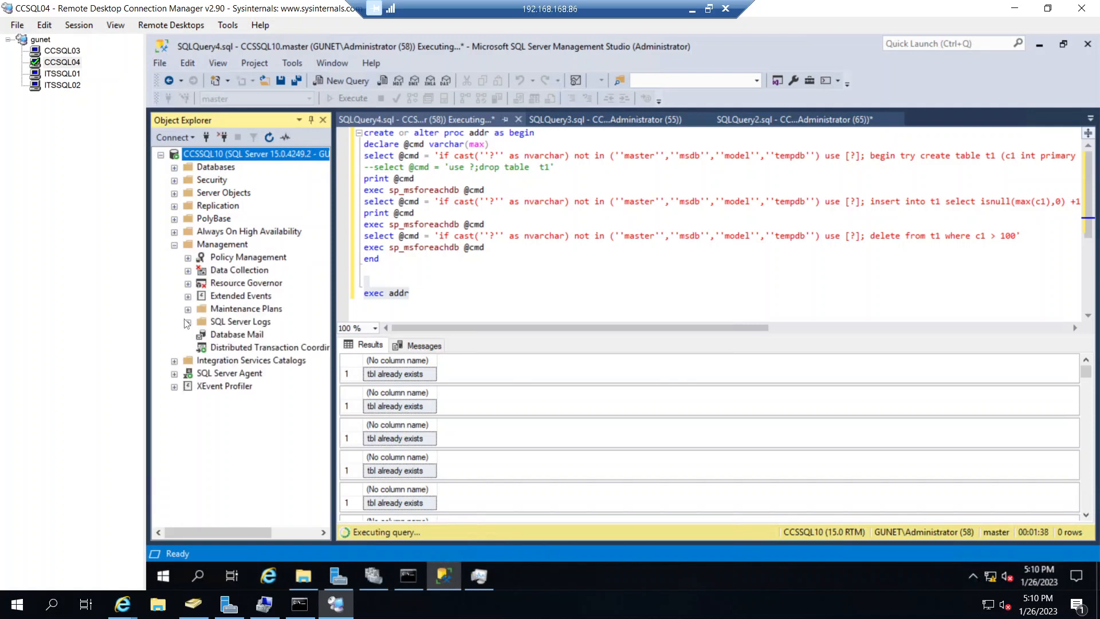
{"action": "left_click", "coordinate": [188, 323]}
{"action": "left_click", "coordinate": [227, 335]}
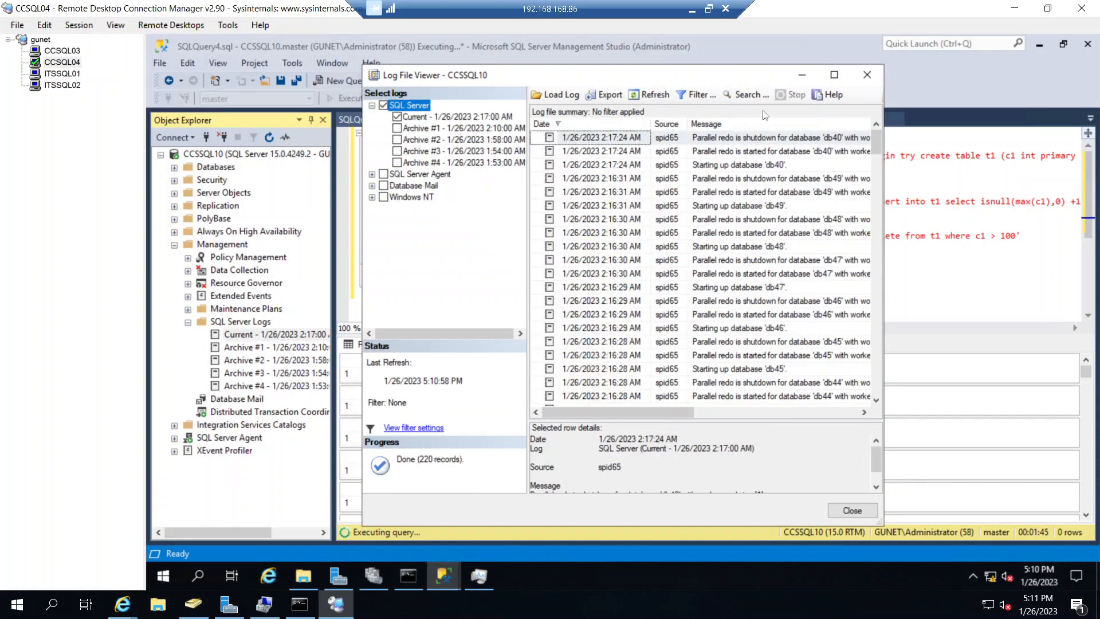
{"action": "left_click", "coordinate": [833, 77]}
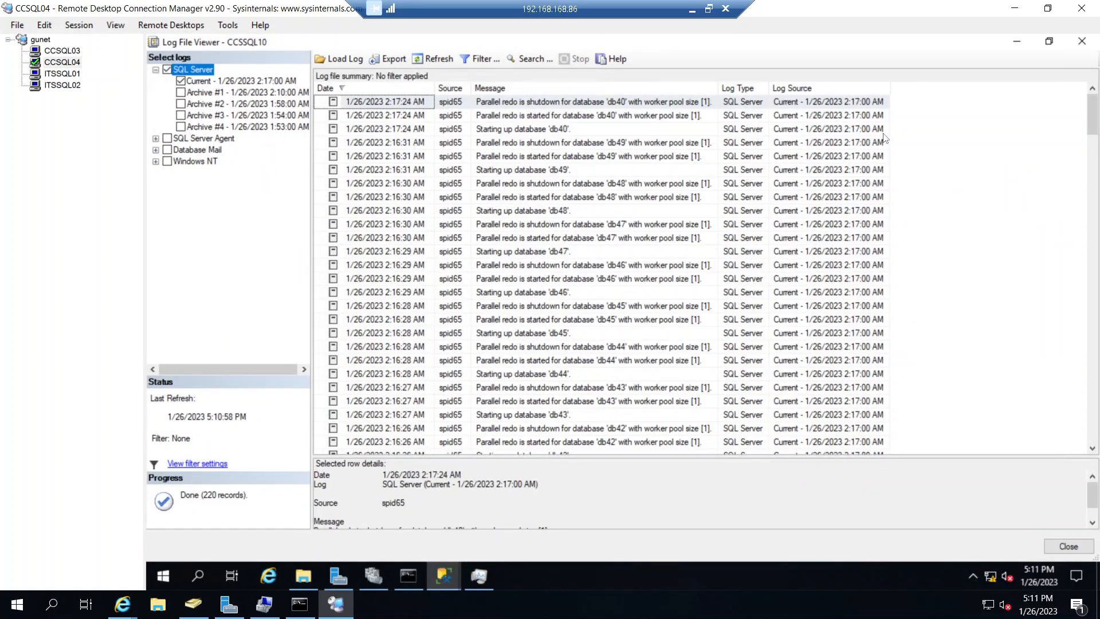
- Read through the current log from the database startup entries back to the instance startup messages, and close the log viewer
{"action": "left_click", "coordinate": [663, 185]}
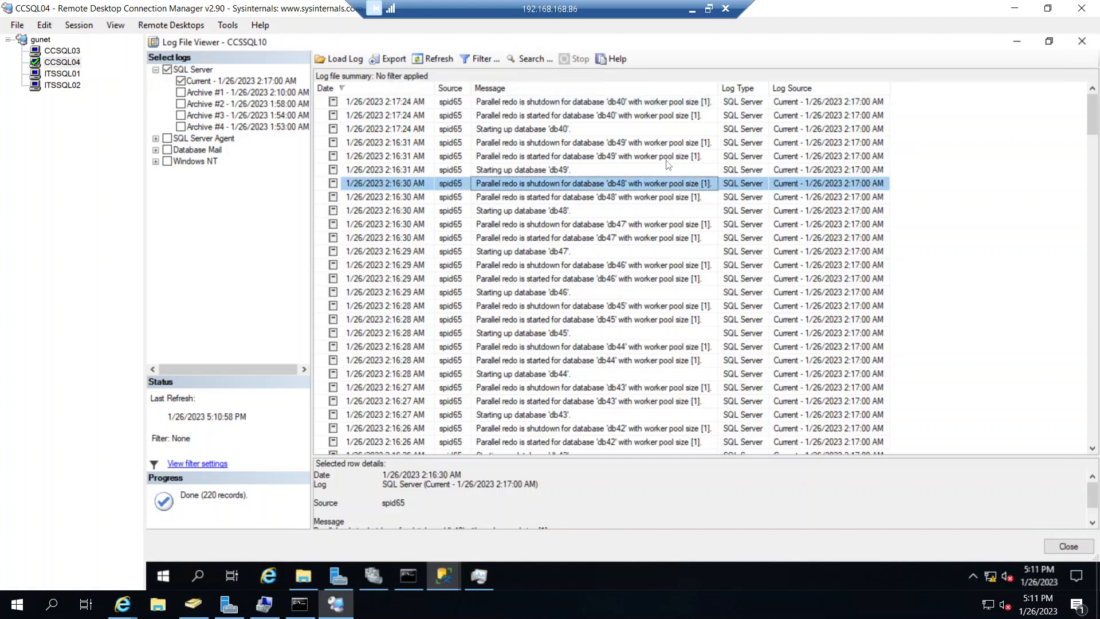
{"action": "scroll", "coordinate": [661, 207], "scroll_direction": "down", "scroll_amount": 4}
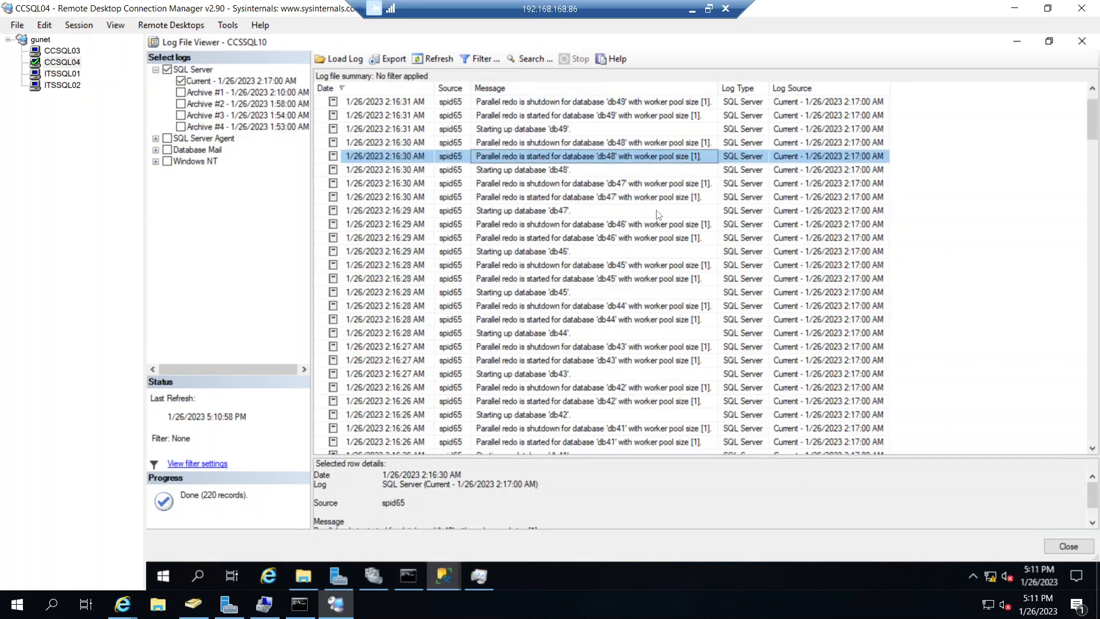
{"action": "scroll", "coordinate": [658, 214], "scroll_direction": "down", "scroll_amount": 20}
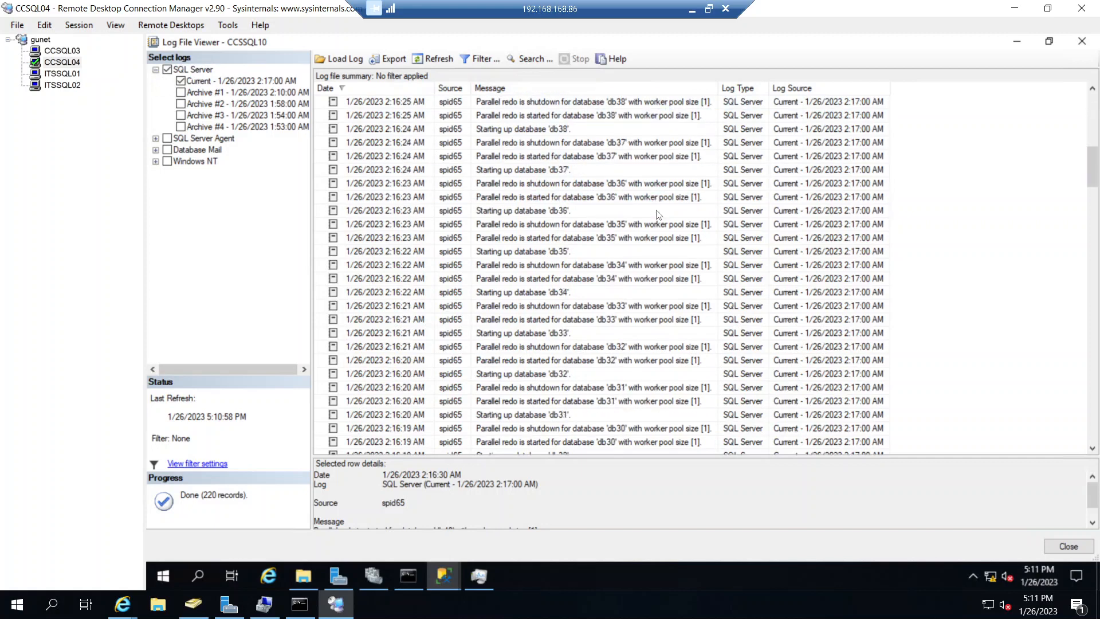
{"action": "scroll", "coordinate": [658, 214], "scroll_direction": "down", "scroll_amount": 16}
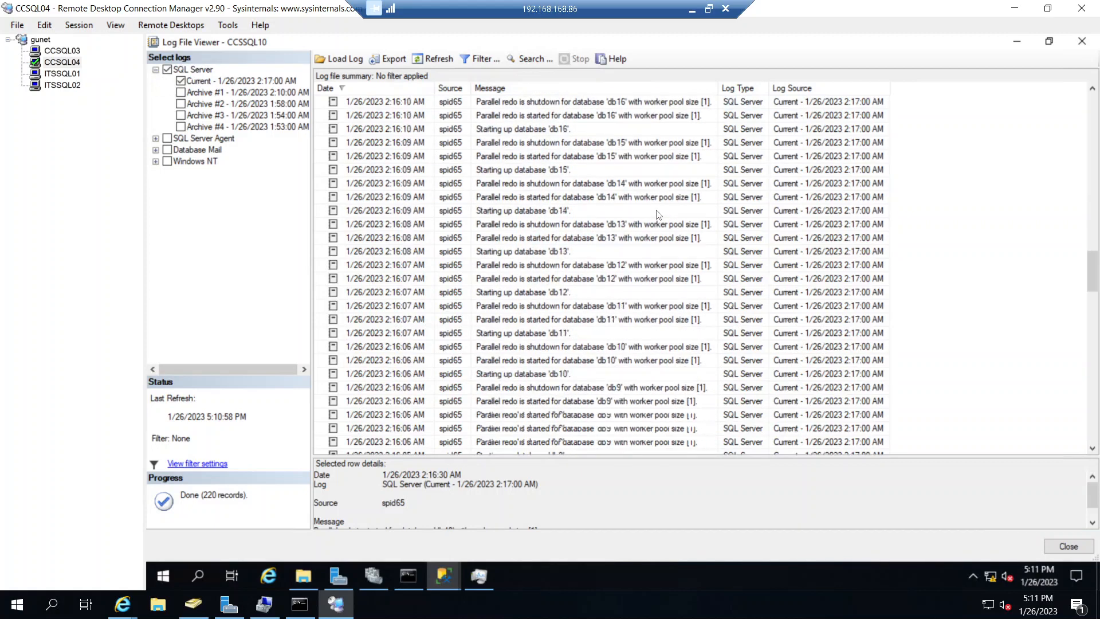
{"action": "left_click", "coordinate": [604, 239]}
{"action": "scroll", "coordinate": [604, 243], "scroll_direction": "down", "scroll_amount": 7}
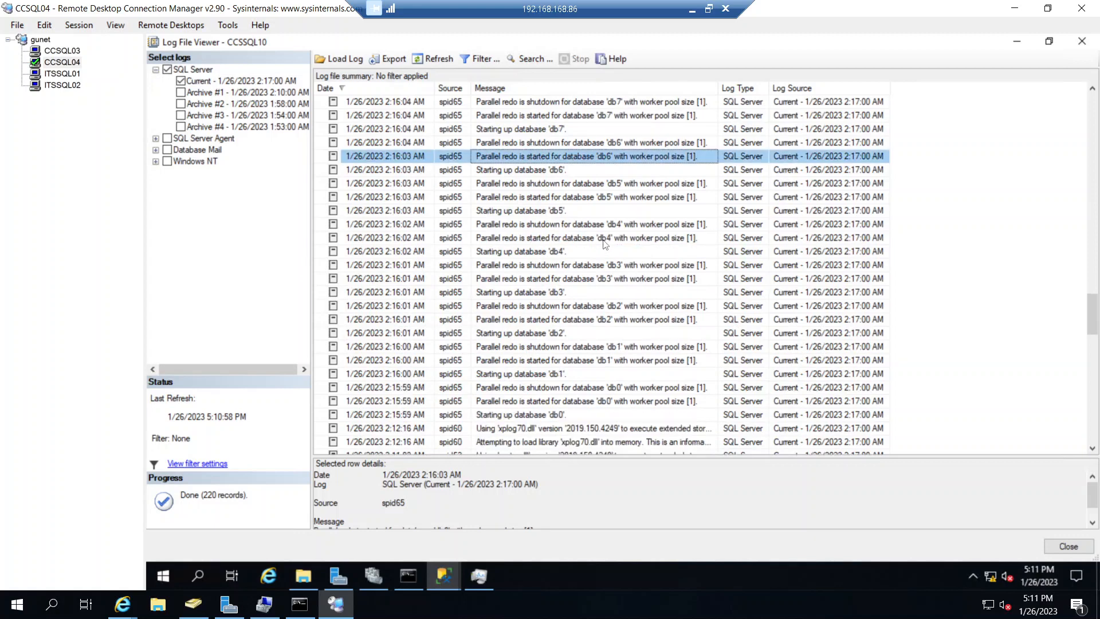
{"action": "scroll", "coordinate": [604, 243], "scroll_direction": "down", "scroll_amount": 3}
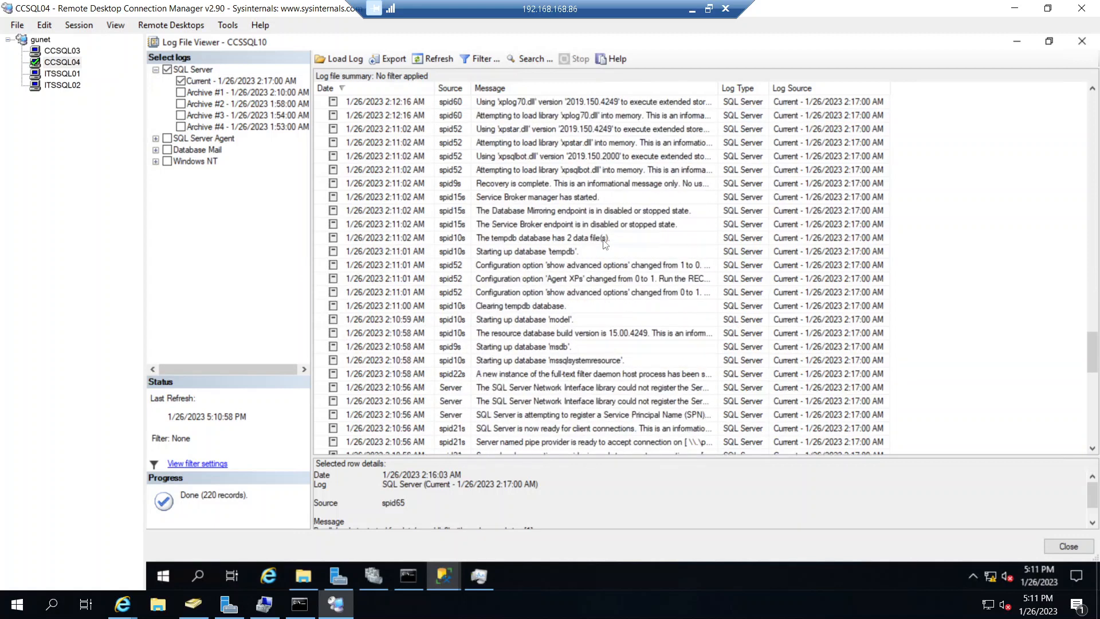
{"action": "scroll", "coordinate": [604, 243], "scroll_direction": "down", "scroll_amount": 3}
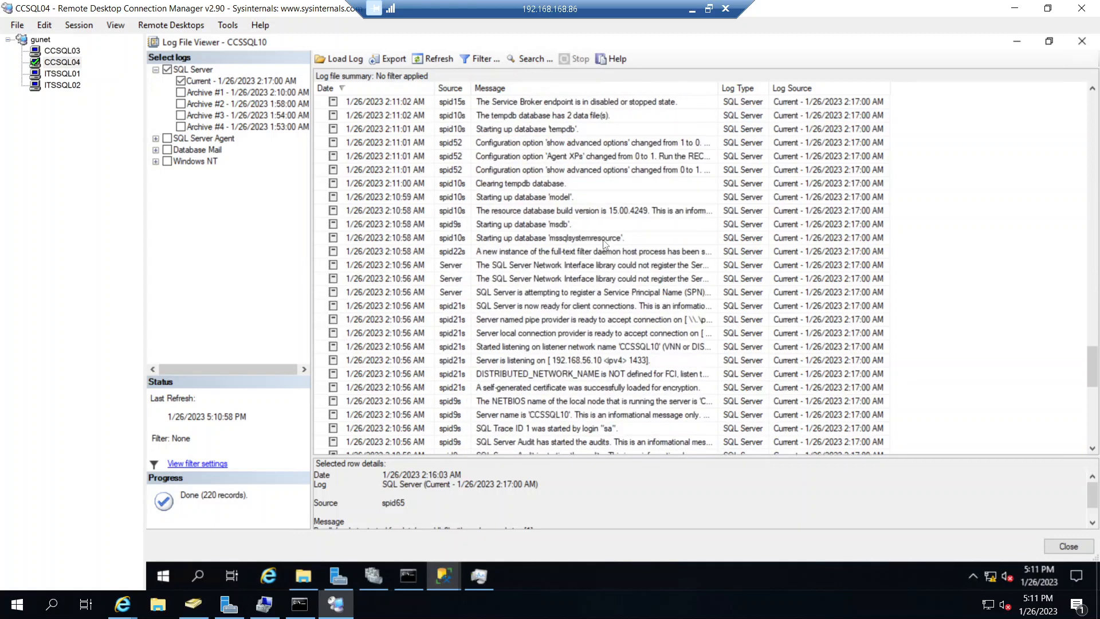
{"action": "scroll", "coordinate": [604, 243], "scroll_direction": "down", "scroll_amount": 2}
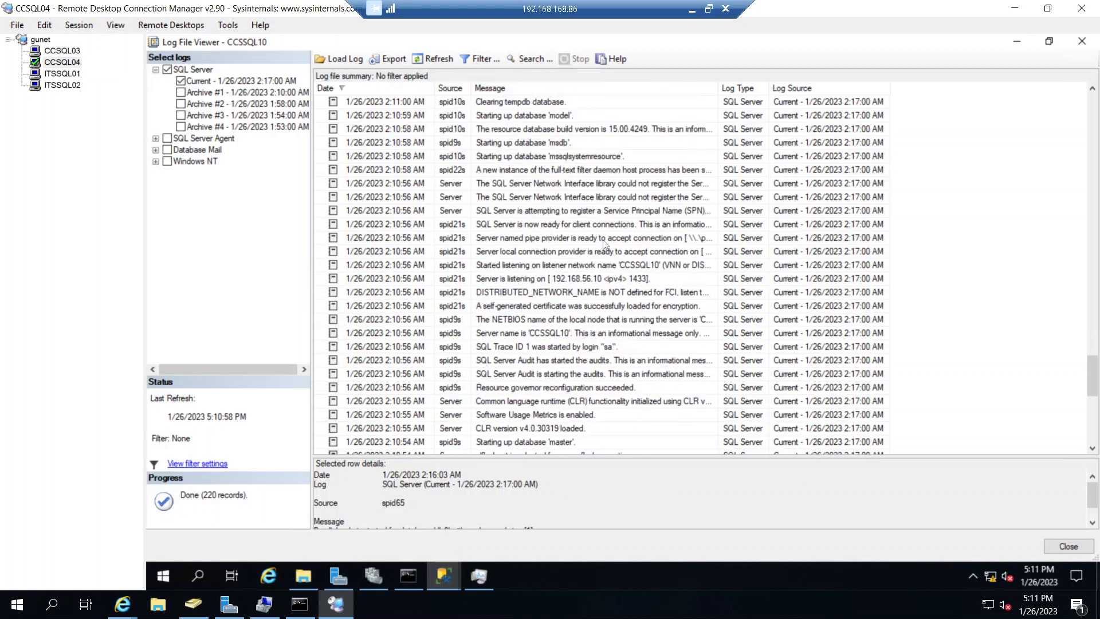
{"action": "scroll", "coordinate": [604, 243], "scroll_direction": "down", "scroll_amount": 2}
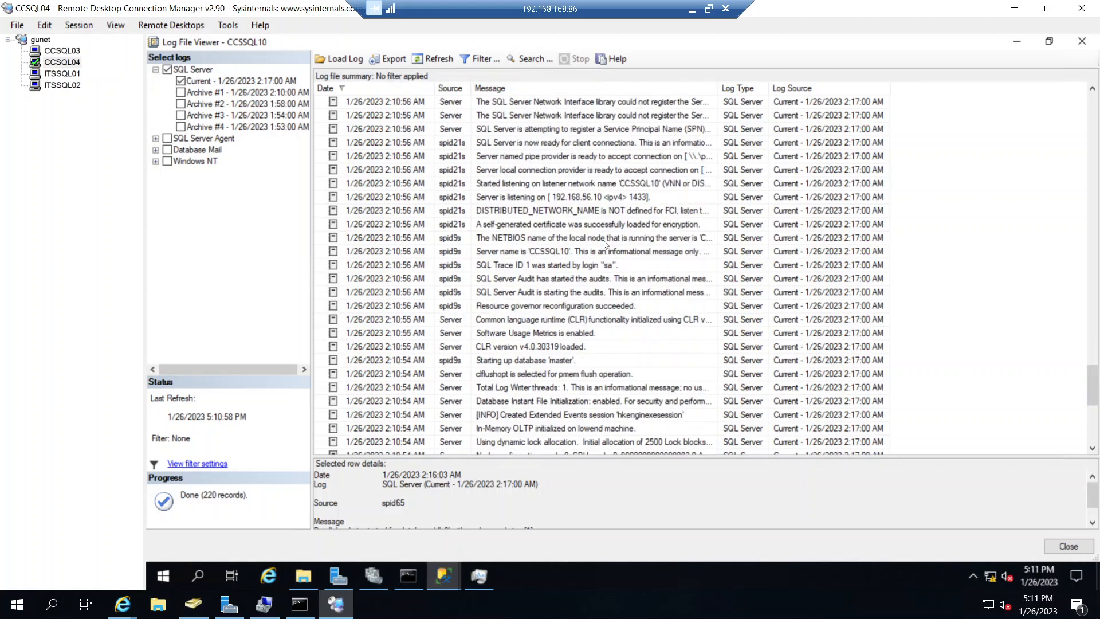
{"action": "scroll", "coordinate": [604, 243], "scroll_direction": "down", "scroll_amount": 2}
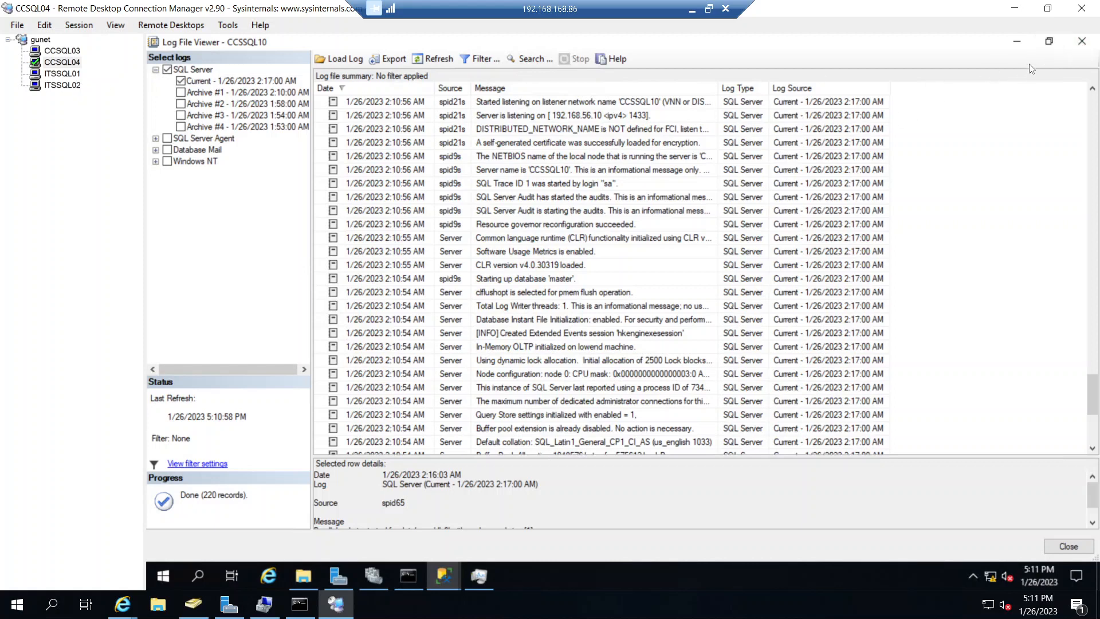
{"action": "left_click", "coordinate": [1083, 42]}
- Go back to the add-node wizard on ITSSQL02 and review the Add Node Rules results to the end of the list
{"action": "left_click", "coordinate": [71, 86]}
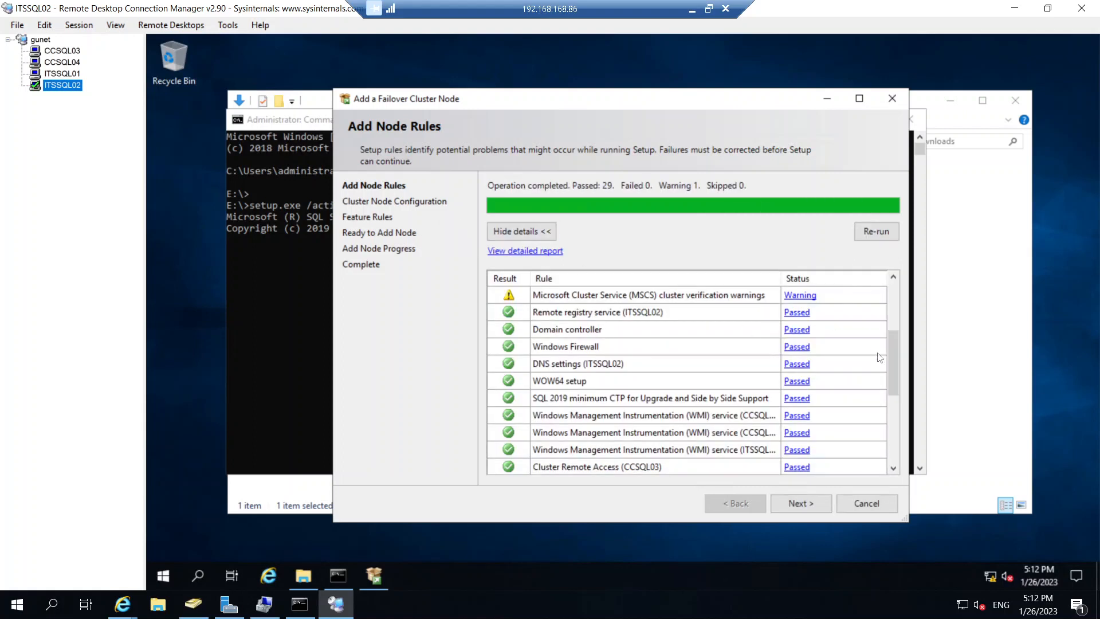
{"action": "left_click", "coordinate": [896, 418]}
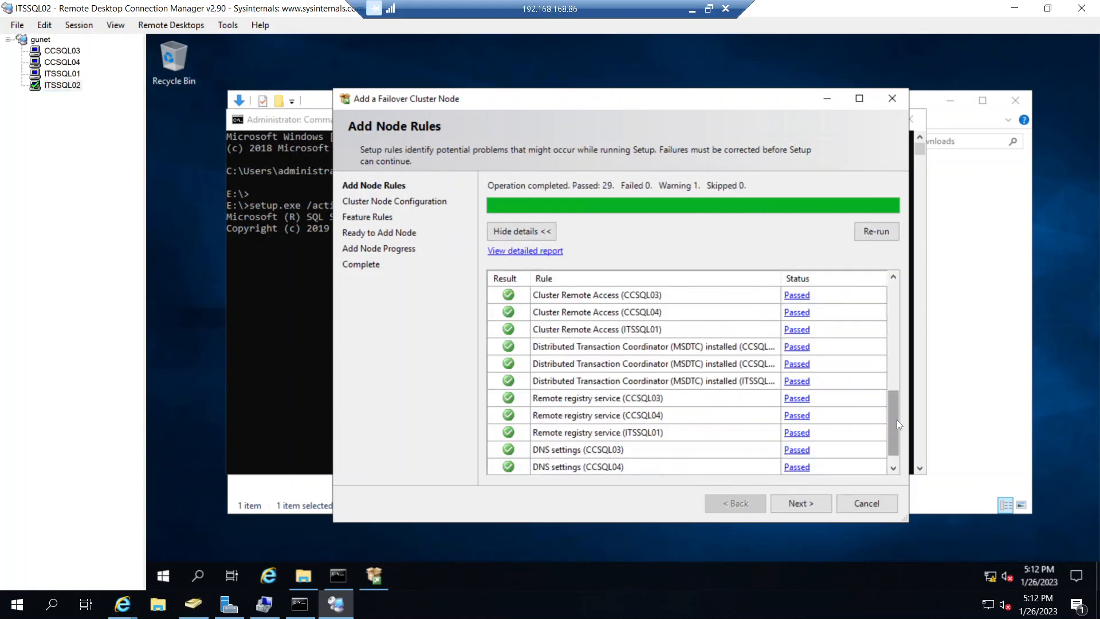
{"action": "scroll", "coordinate": [897, 421], "scroll_direction": "down", "scroll_amount": 1}
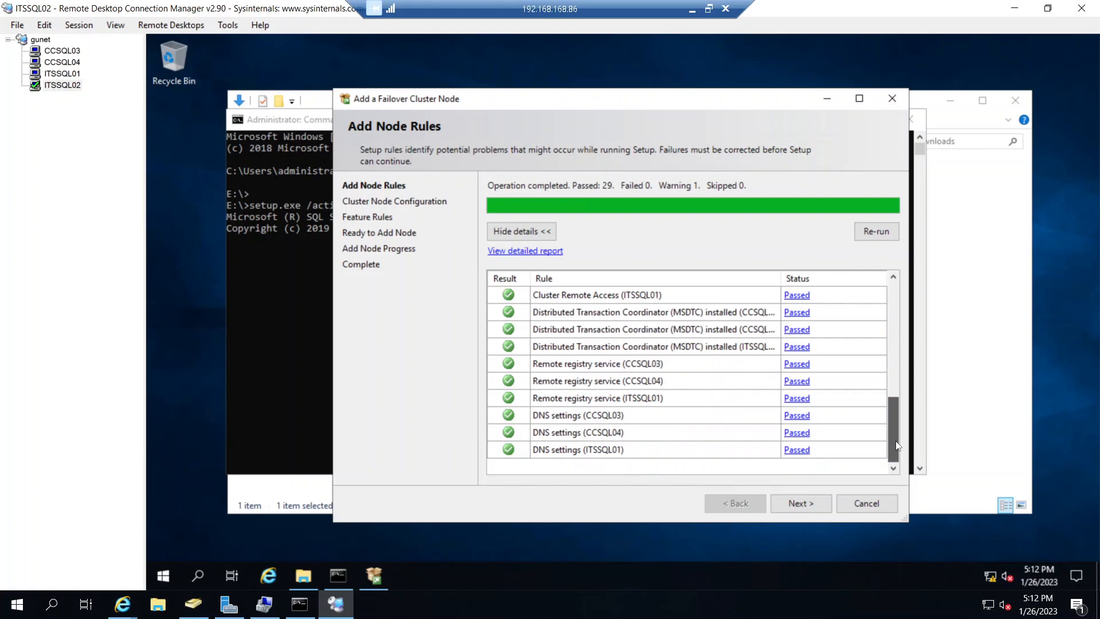
- Continue past the rule check, keeping the MSSQLSERVER instance and the preconfigured IPv4 cluster network settings for ITSSQL02
{"action": "left_click", "coordinate": [800, 502]}
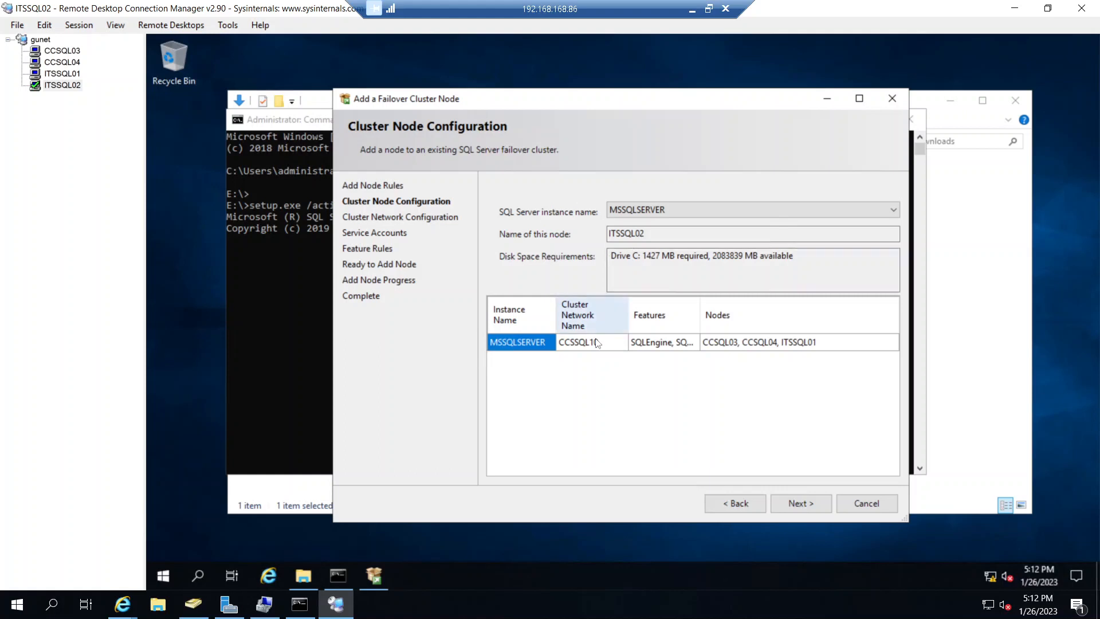
{"action": "left_click", "coordinate": [797, 503]}
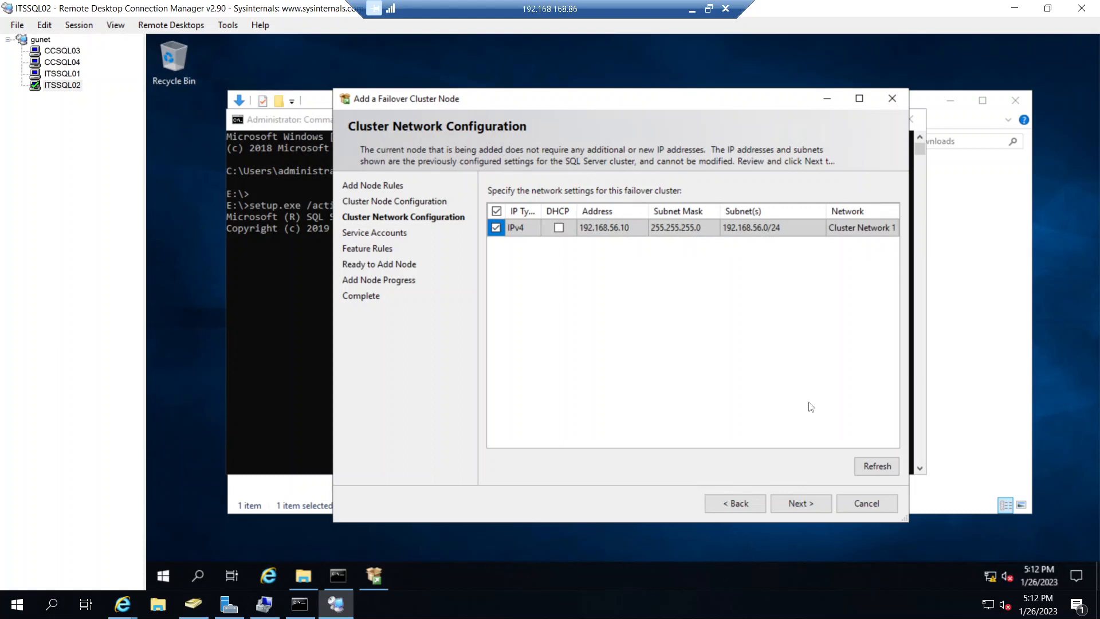
{"action": "left_click", "coordinate": [801, 503]}
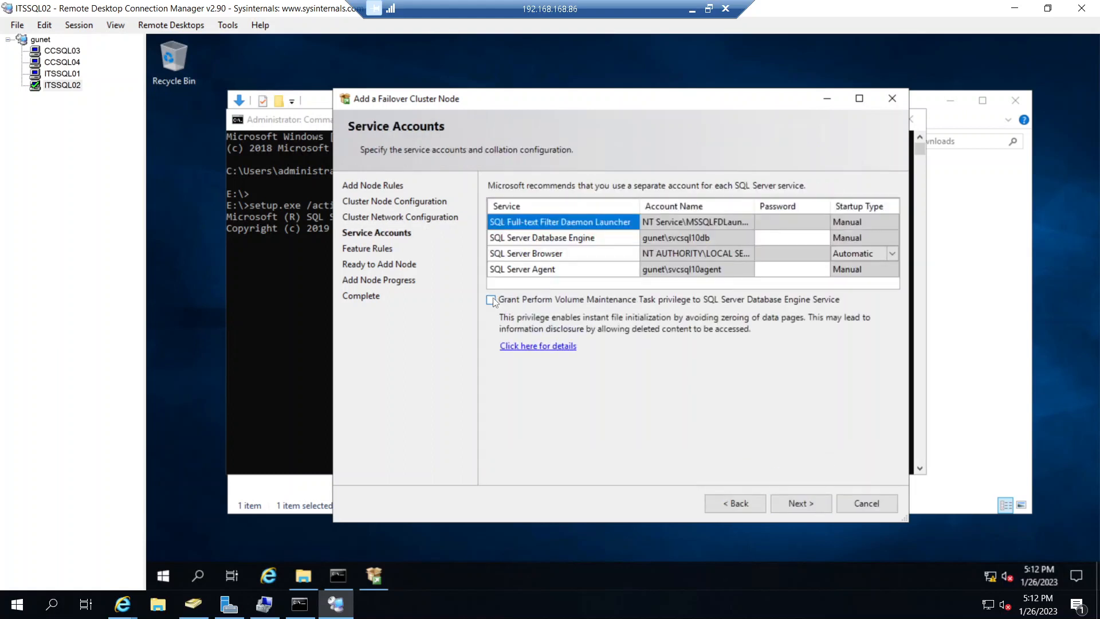
- Grant the Perform Volume Maintenance Task privilege to the Database Engine service and enter the Database Engine account password
{"action": "left_click", "coordinate": [491, 300]}
{"action": "left_click", "coordinate": [778, 238]}
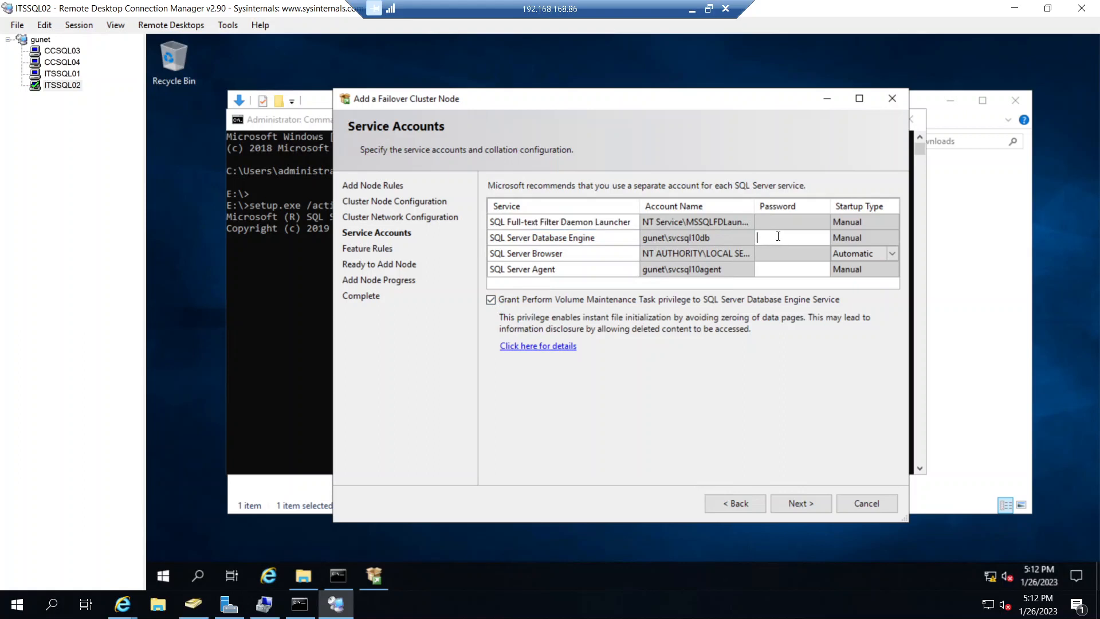
{"action": "type", "text": "••••••••"}
{"action": "key", "text": "Tab"}
{"action": "key", "text": "Tab"}
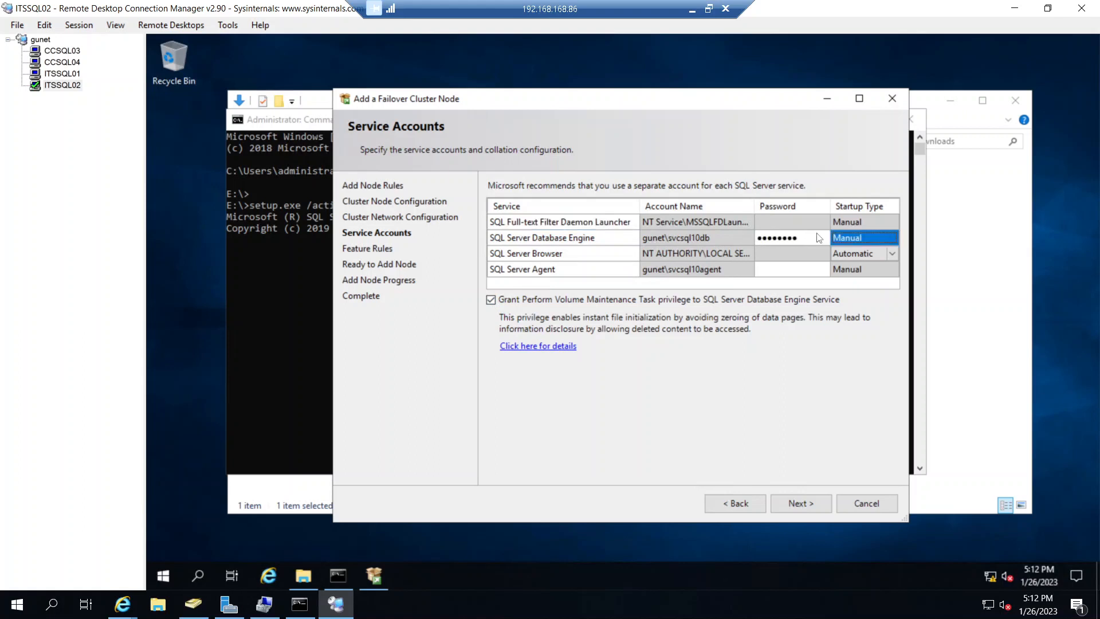
- Enter the SQL Server Agent account password and start the add-node installation on ITSSQL02
{"action": "key", "text": "Tab"}
{"action": "key", "text": "Tab"}
{"action": "key", "text": "Tab"}
{"action": "key", "text": "Tab"}
{"action": "key", "text": "Tab"}
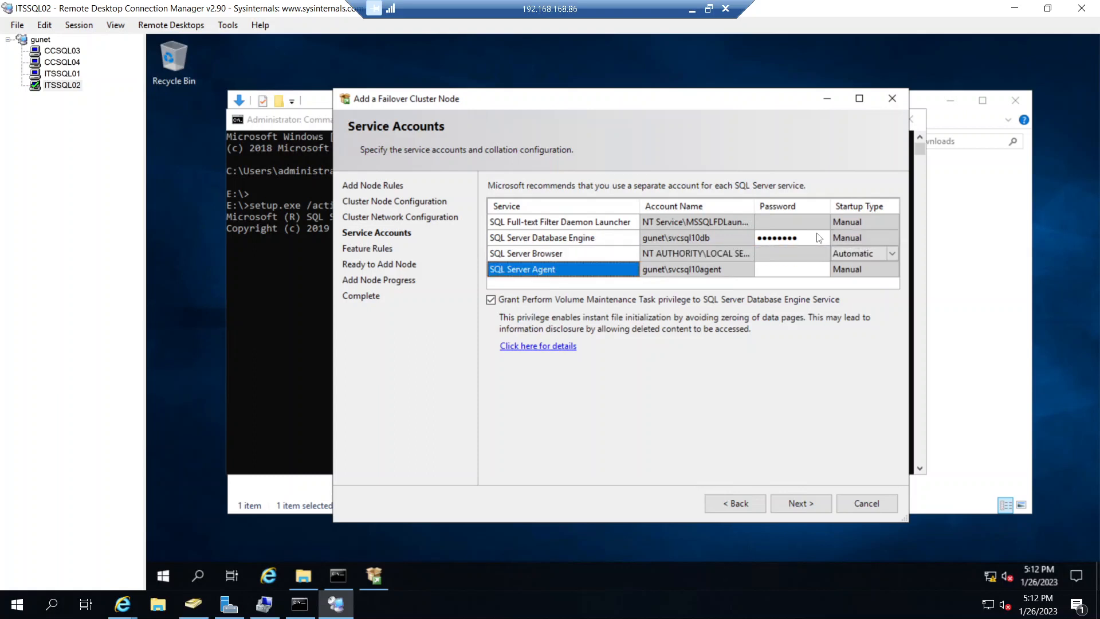
{"action": "key", "text": "Tab"}
{"action": "type", "text": "••••••"}
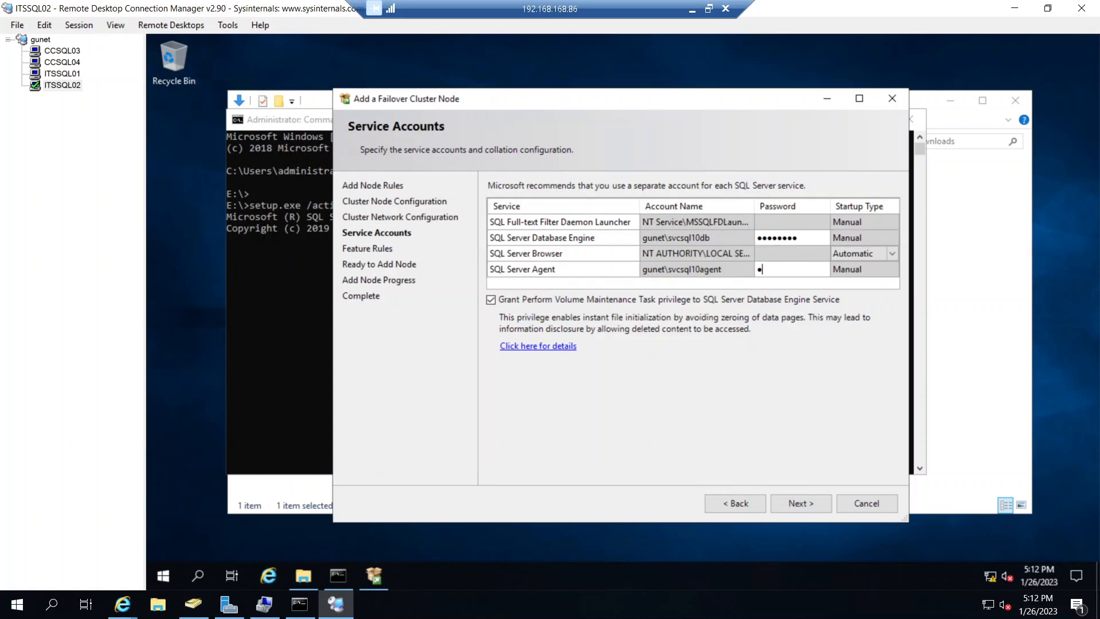
{"action": "type", "text": "••"}
{"action": "left_click", "coordinate": [805, 502]}
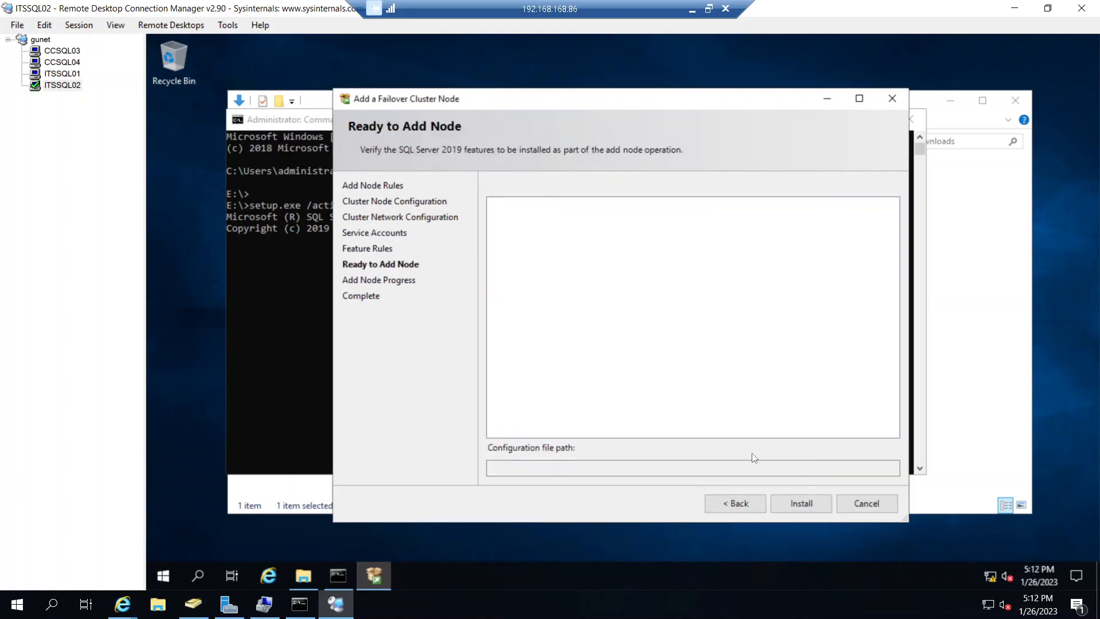
{"action": "left_click", "coordinate": [792, 503]}
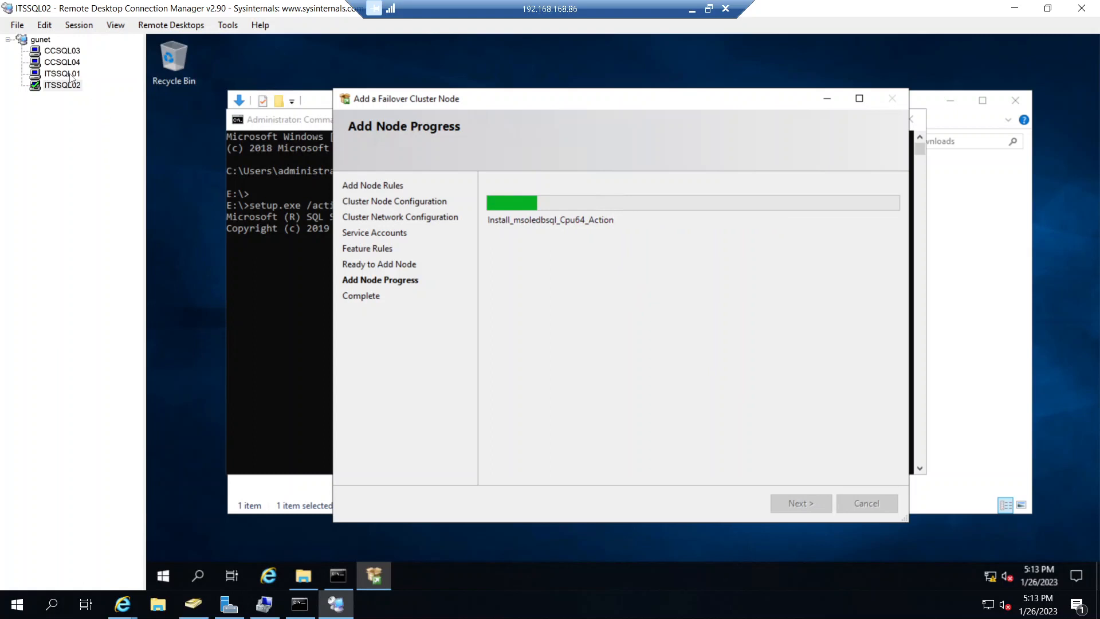
- Close Failover Cluster Manager on ITSSQL01 and on CCSQL04
{"action": "left_click", "coordinate": [70, 74]}
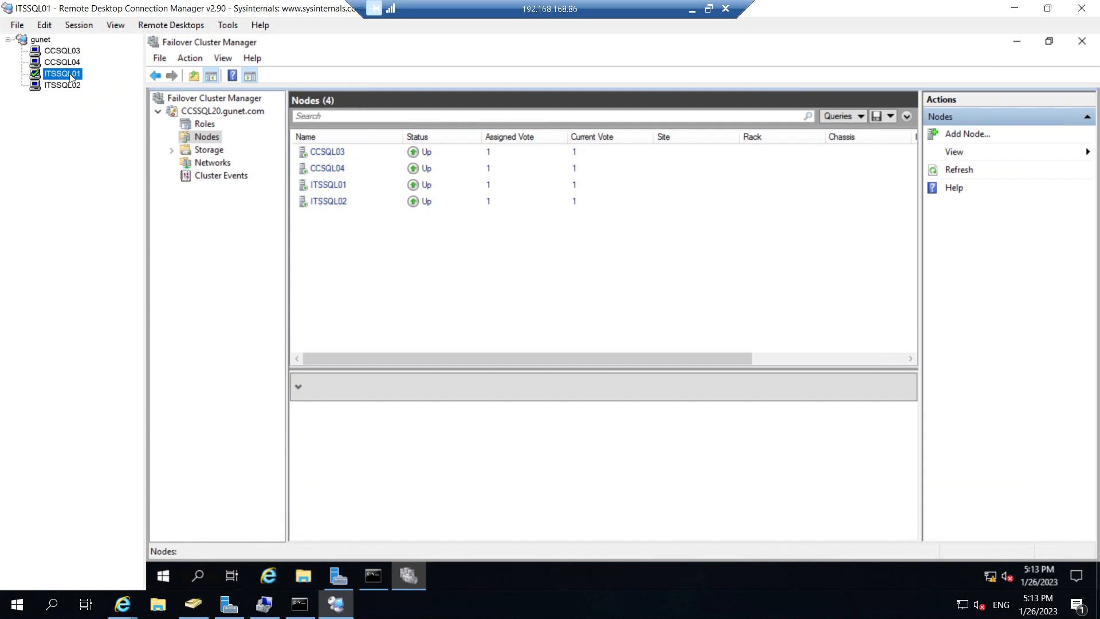
{"action": "left_click", "coordinate": [1082, 41]}
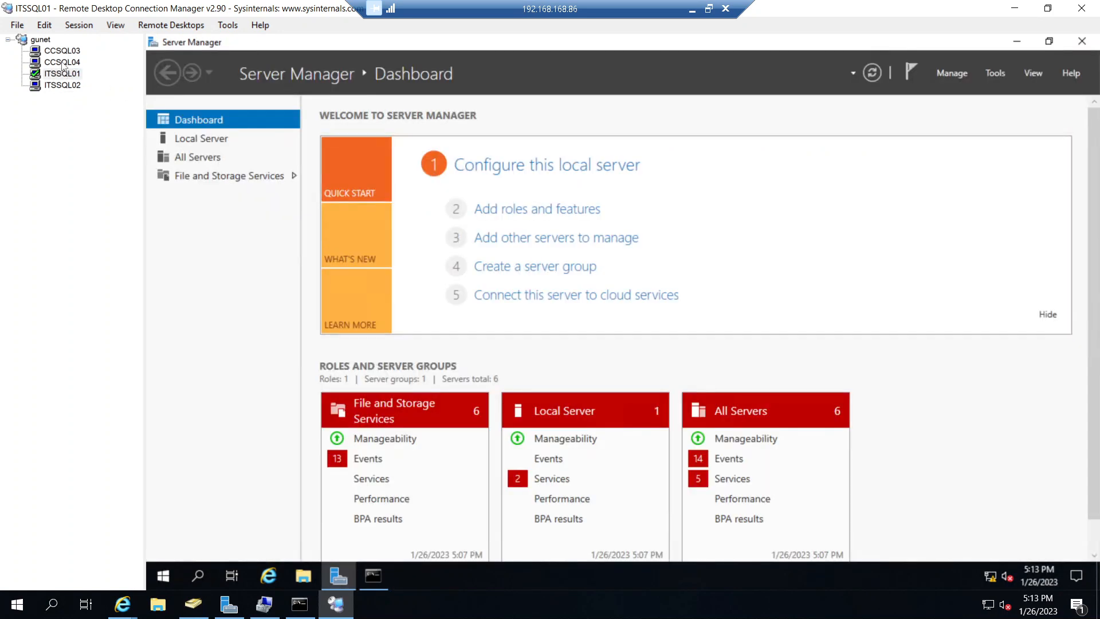
{"action": "left_click", "coordinate": [63, 65]}
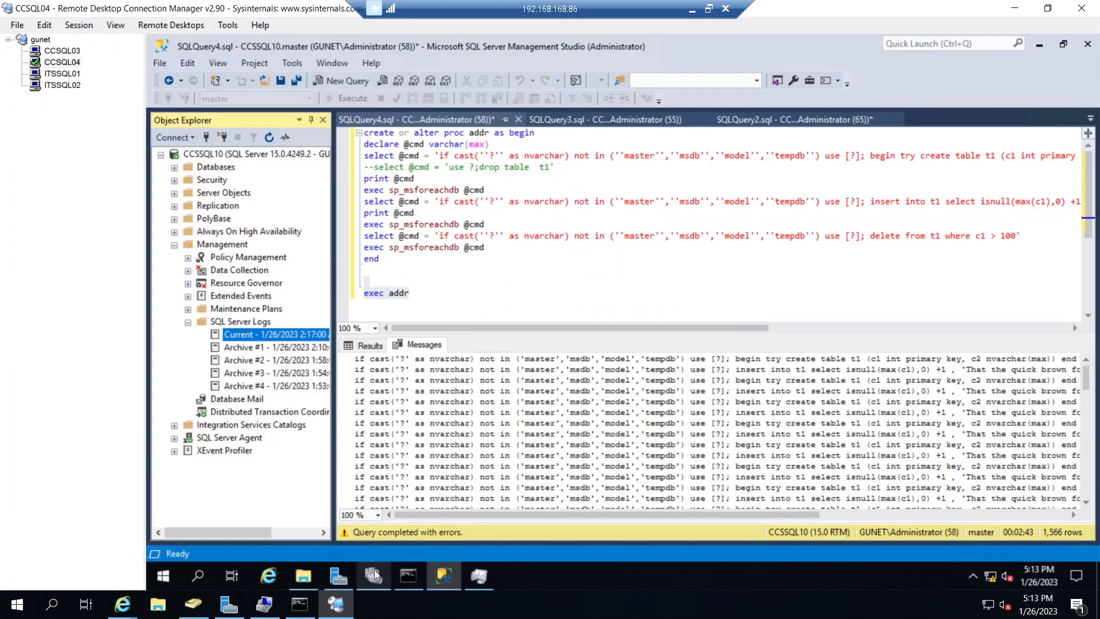
{"action": "left_click", "coordinate": [374, 575]}
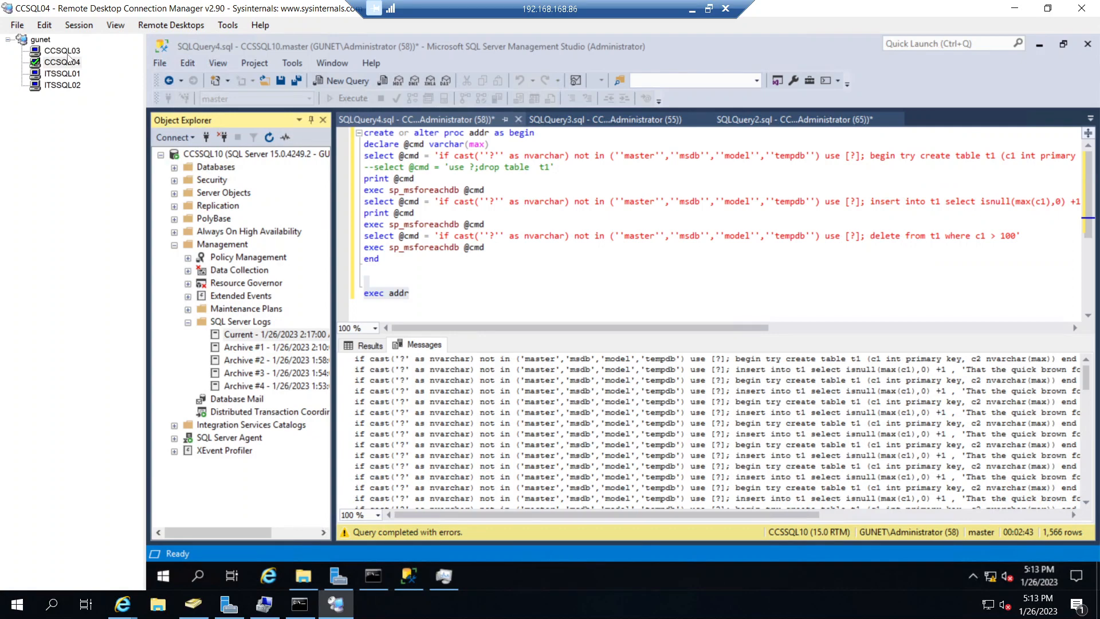
- On CCSQL03, review the CCSSQL20 cluster summary and open its recent cluster events in Failover Cluster Manager
{"action": "left_click", "coordinate": [67, 55]}
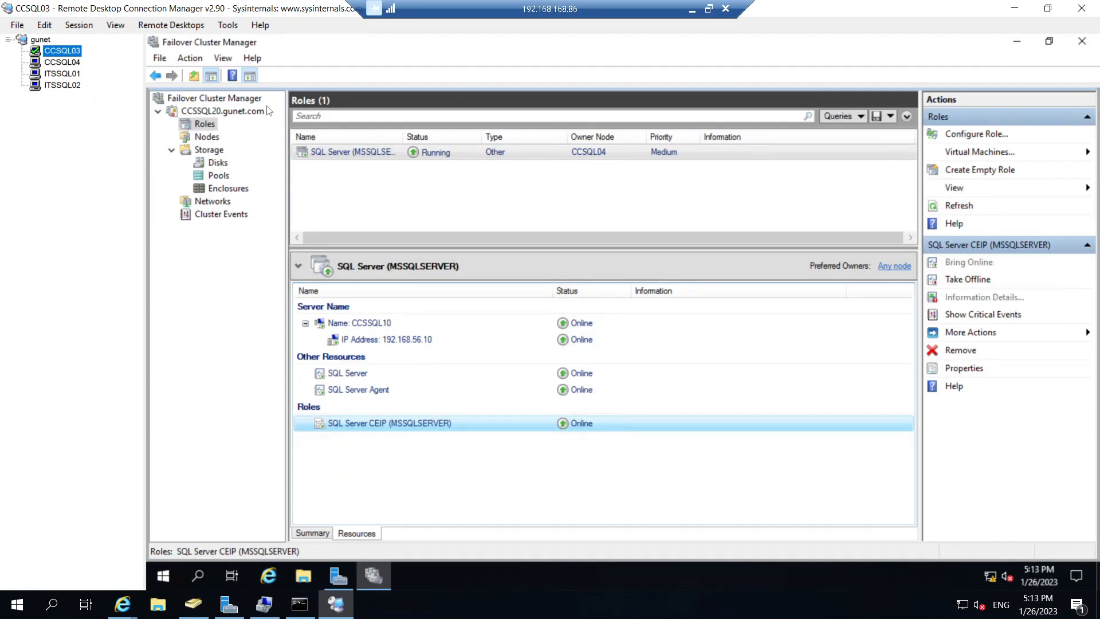
{"action": "left_click", "coordinate": [222, 112]}
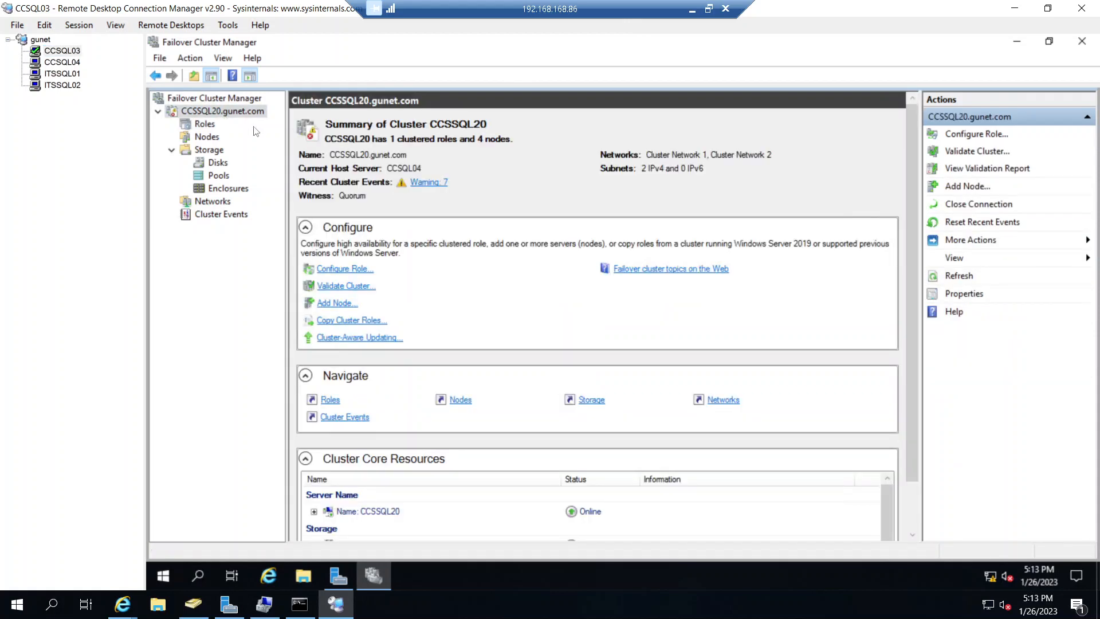
{"action": "left_click", "coordinate": [439, 185]}
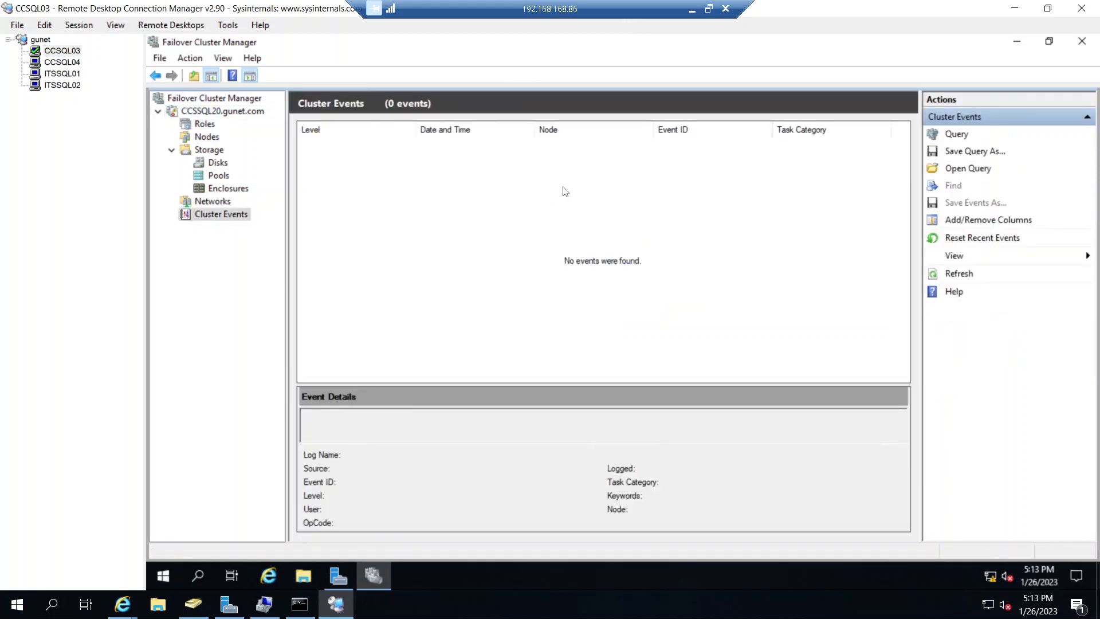
{"action": "left_click", "coordinate": [204, 128]}
{"action": "left_click", "coordinate": [213, 111]}
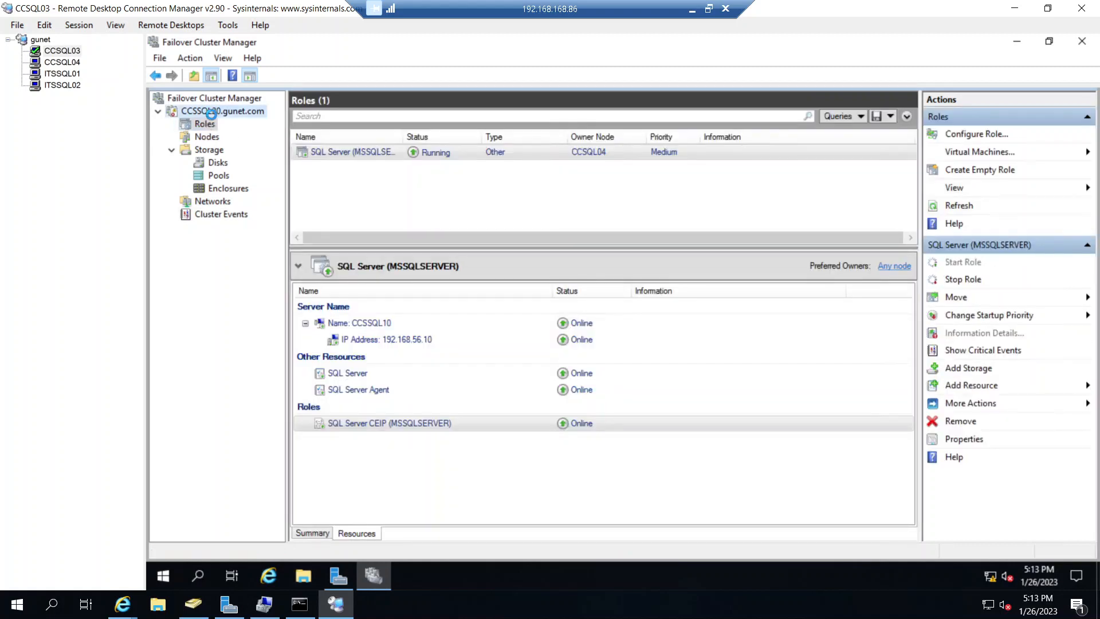
{"action": "left_click", "coordinate": [443, 182]}
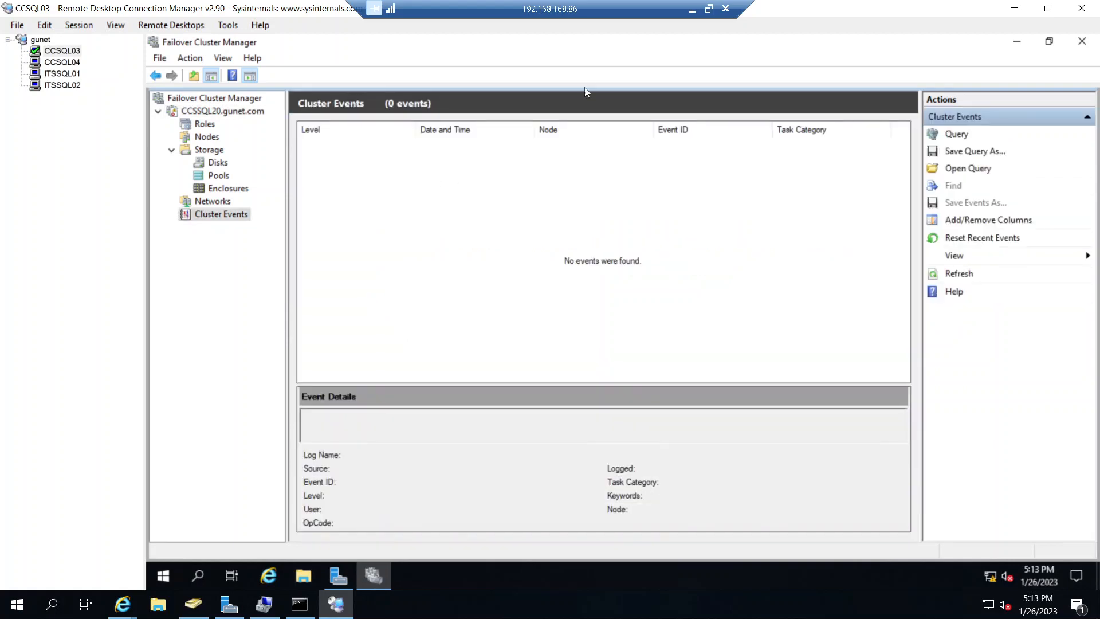
- Return to the remote desktop session and check the add-node progress on ITSSQL02
{"action": "left_click", "coordinate": [692, 10]}
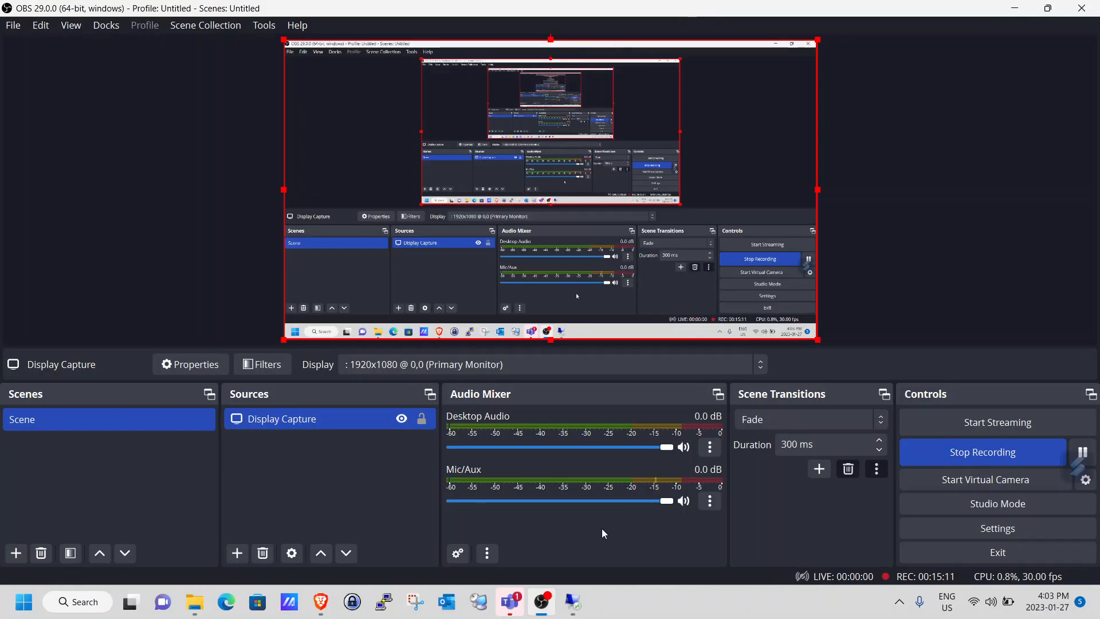
{"action": "left_click", "coordinate": [572, 602]}
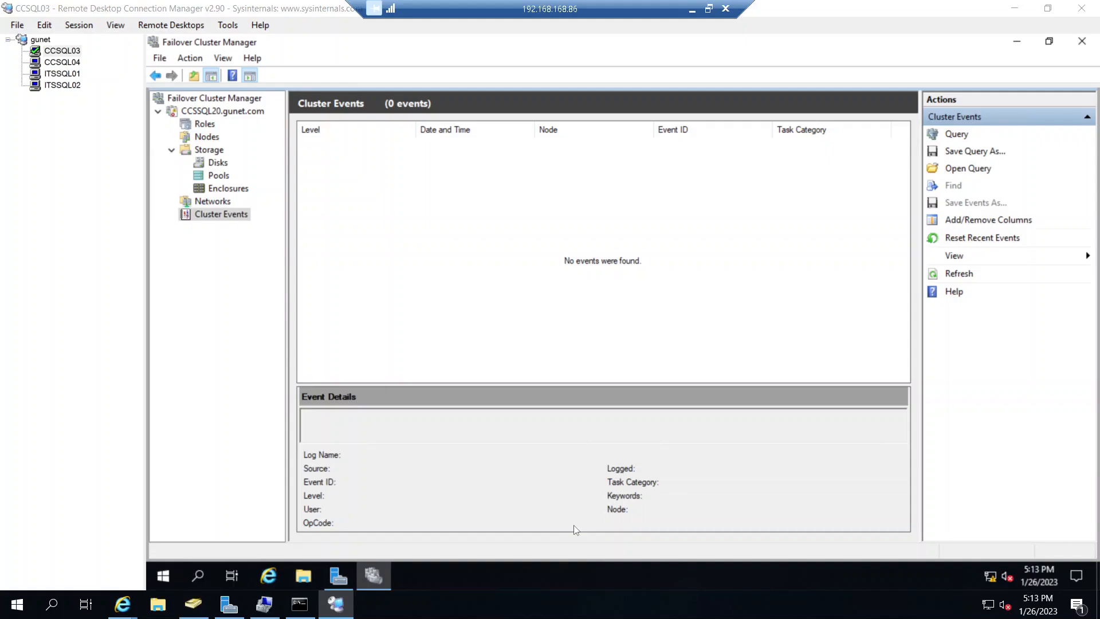
{"action": "left_click", "coordinate": [63, 85]}
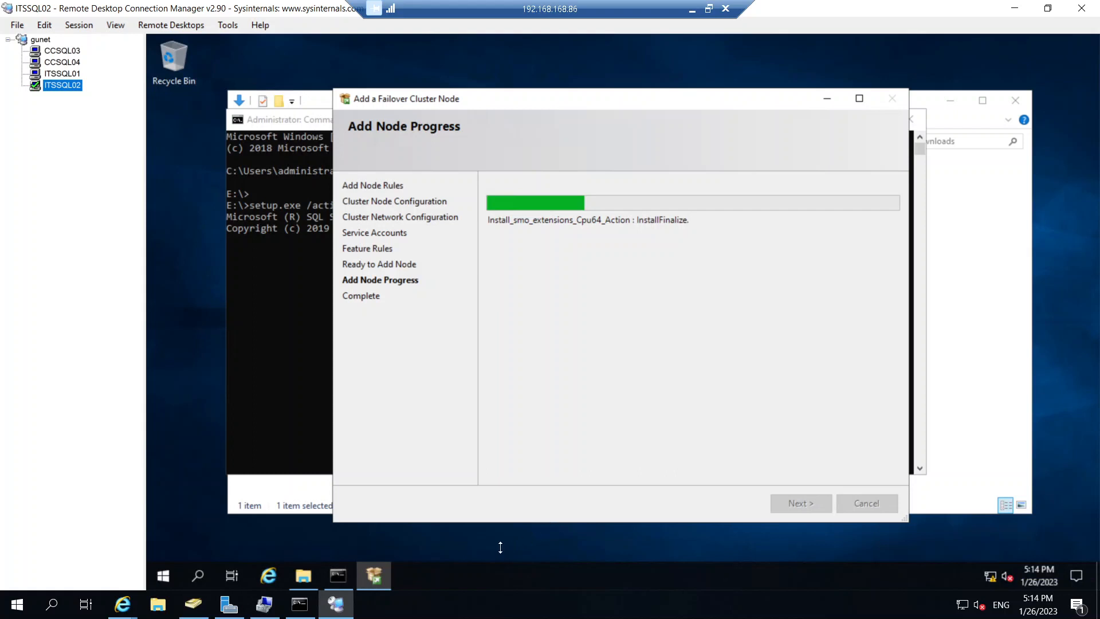
- Switch to Microsoft Teams, send "have good weekend, thnx" to the Technical Services Team chat, and minimize Teams
{"action": "left_click", "coordinate": [692, 10]}
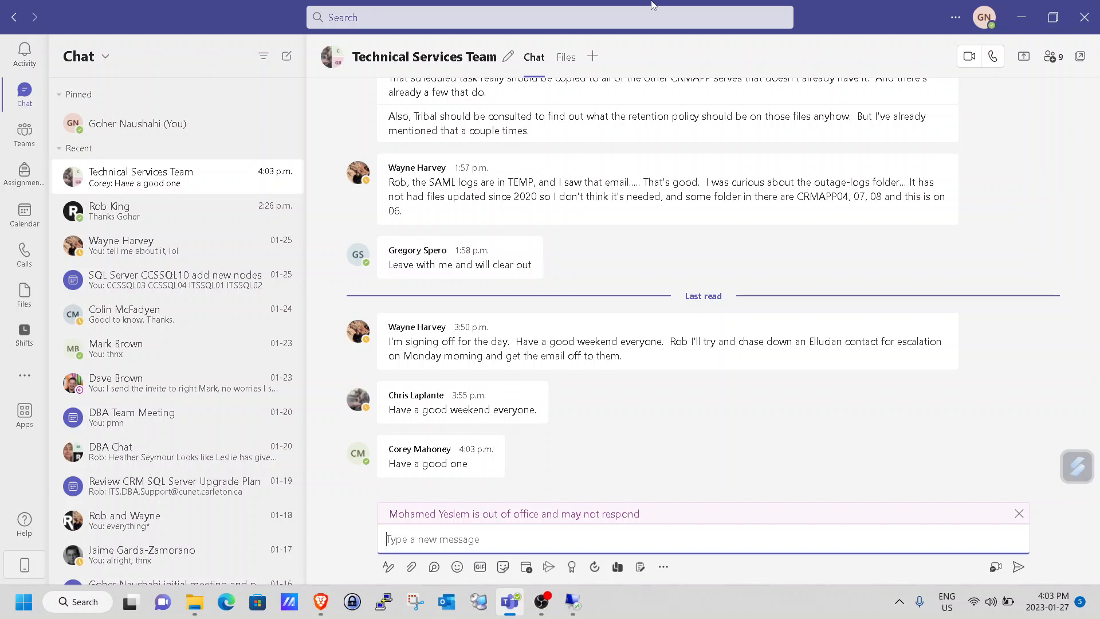
{"action": "type", "text": "good ni"}
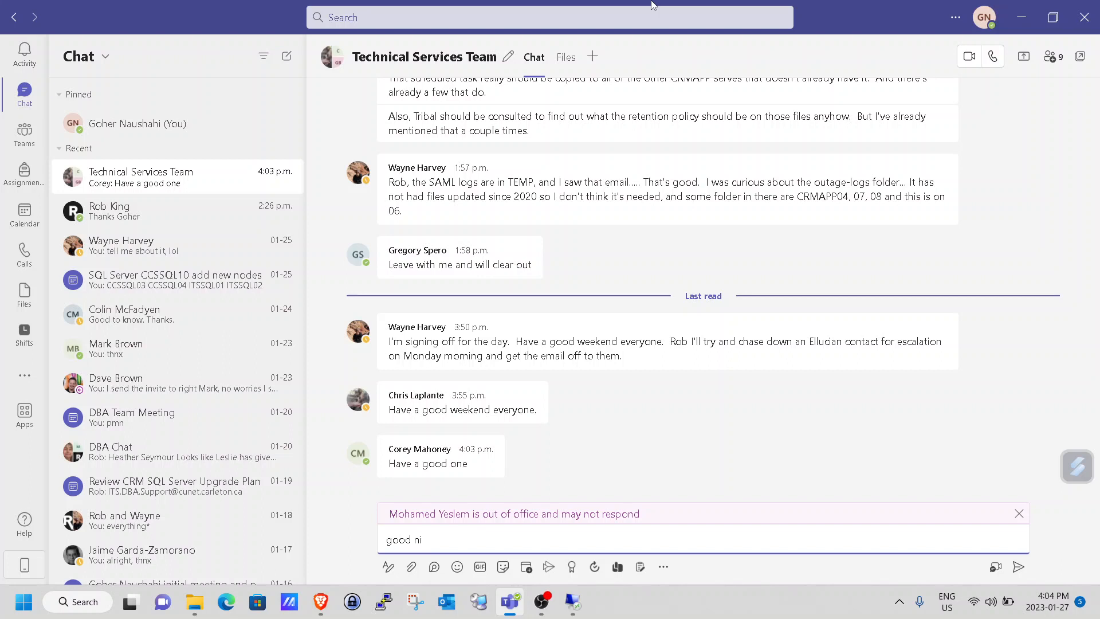
{"action": "type", "text": "ght"}
{"action": "key", "text": "BackSpace"}
{"action": "key", "text": "BackSpace"}
{"action": "key", "text": "BackSpace"}
{"action": "key", "text": "BackSpace"}
{"action": "key", "text": "BackSpace"}
{"action": "key", "text": "BackSpace"}
{"action": "key", "text": "BackSpace"}
{"action": "key", "text": "BackSpace"}
{"action": "key", "text": "BackSpace"}
{"action": "key", "text": "BackSpace"}
{"action": "type", "text": "have agood"}
{"action": "key", "text": "BackSpace"}
{"action": "key", "text": "BackSpace"}
{"action": "key", "text": "BackSpace"}
{"action": "key", "text": "BackSpace"}
{"action": "key", "text": "BackSpace"}
{"action": "key", "text": "BackSpace"}
{"action": "key", "text": "BackSpace"}
{"action": "key", "text": "BackSpace"}
{"action": "key", "text": "BackSpace"}
{"action": "key", "text": "BackSpace"}
{"action": "type", "text": "have good weekend"}
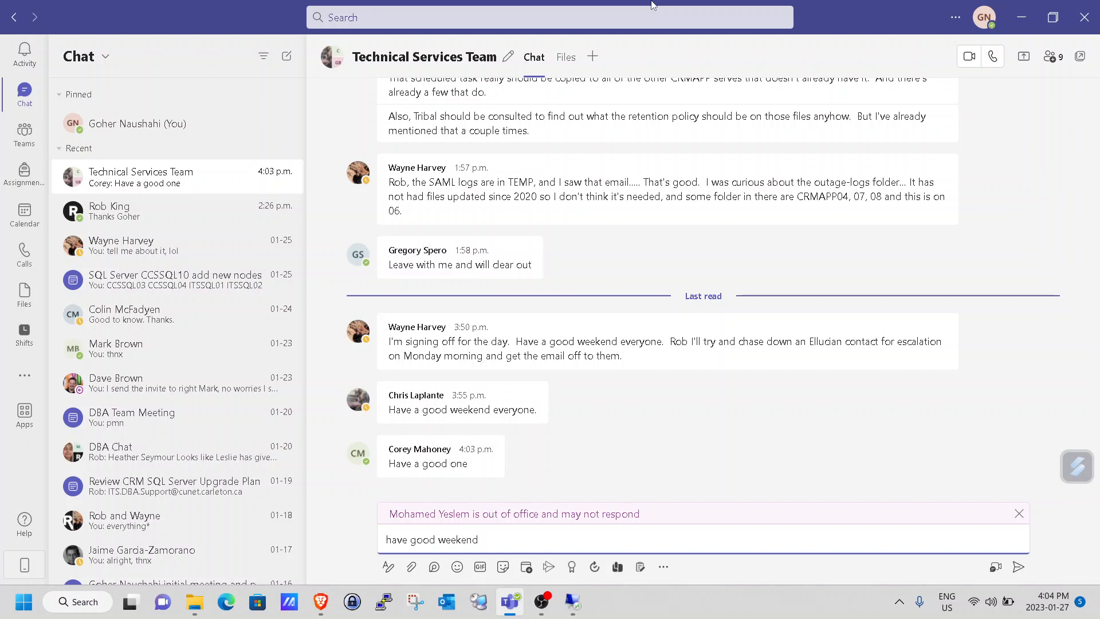
{"action": "type", "text": ", thnx"}
{"action": "key", "text": "Return"}
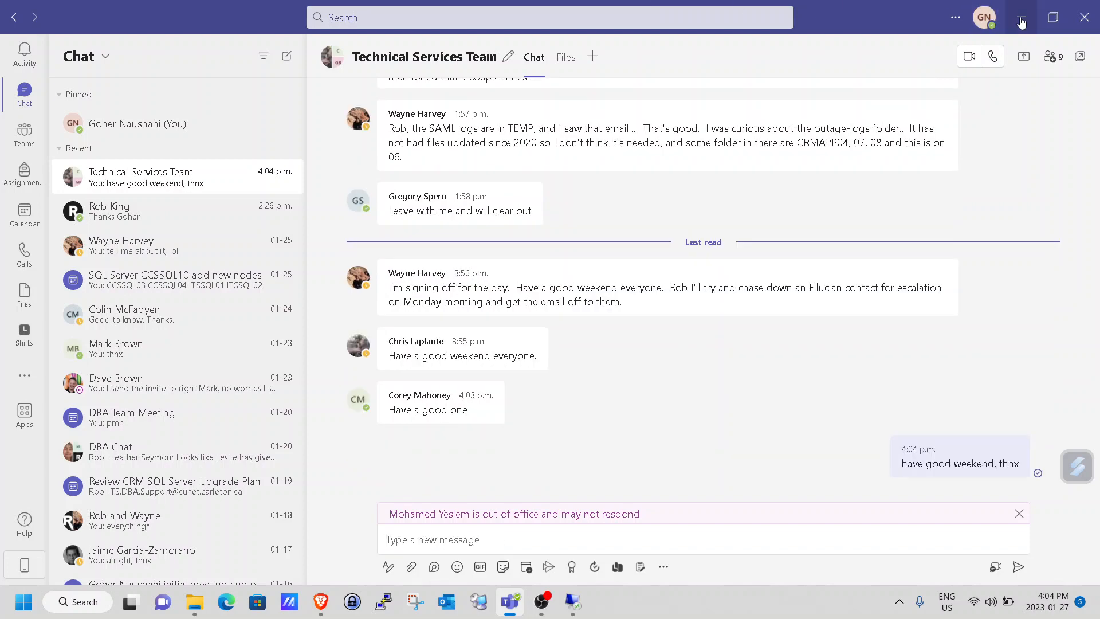
{"action": "left_click", "coordinate": [1022, 17]}
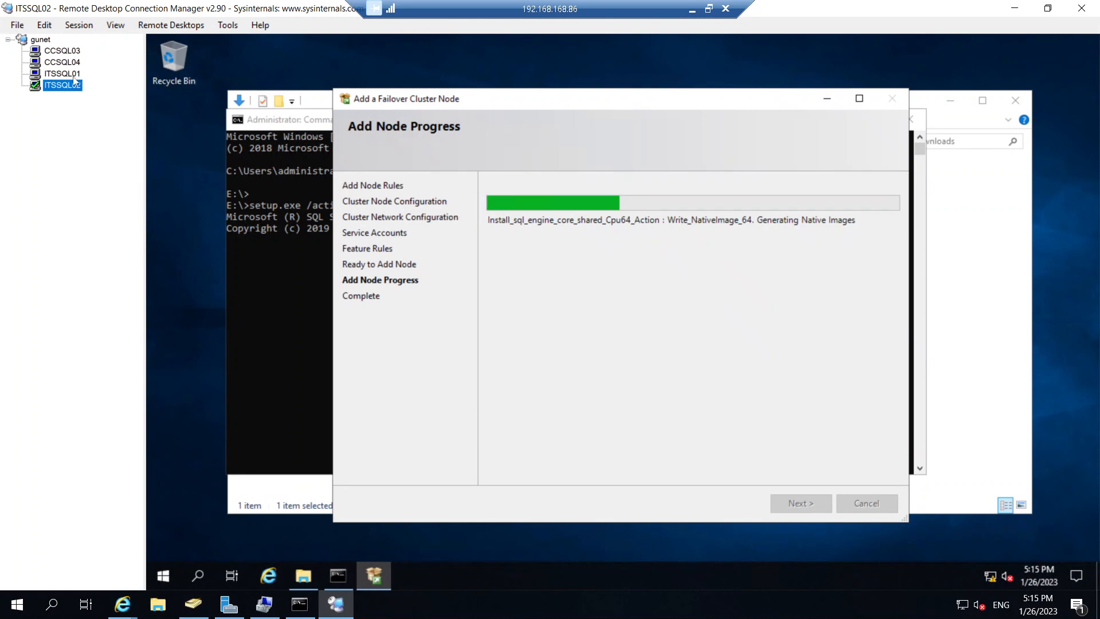
- Close Server Manager on ITSSQL01, checking the add-node progress on ITSSQL02 along the way
{"action": "left_click", "coordinate": [73, 77]}
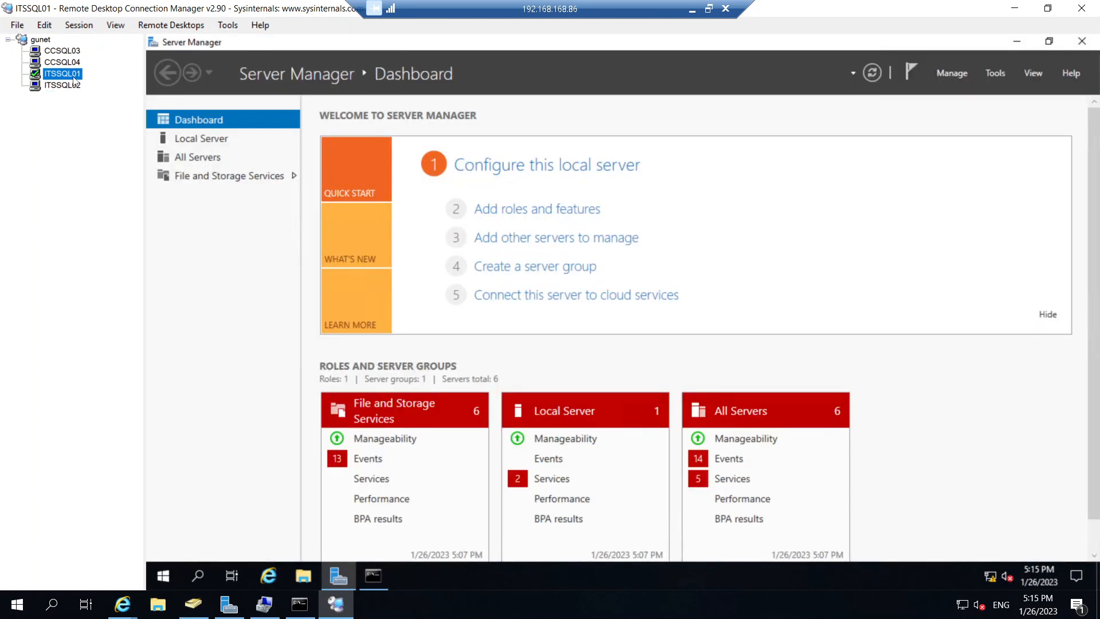
{"action": "left_click", "coordinate": [74, 85]}
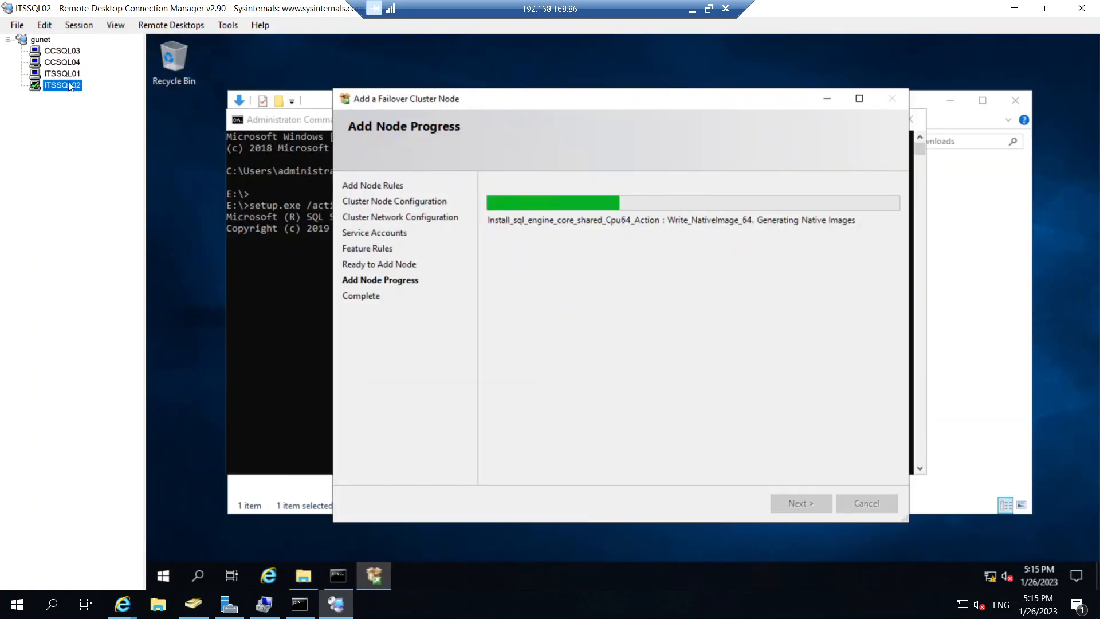
{"action": "left_click", "coordinate": [68, 77]}
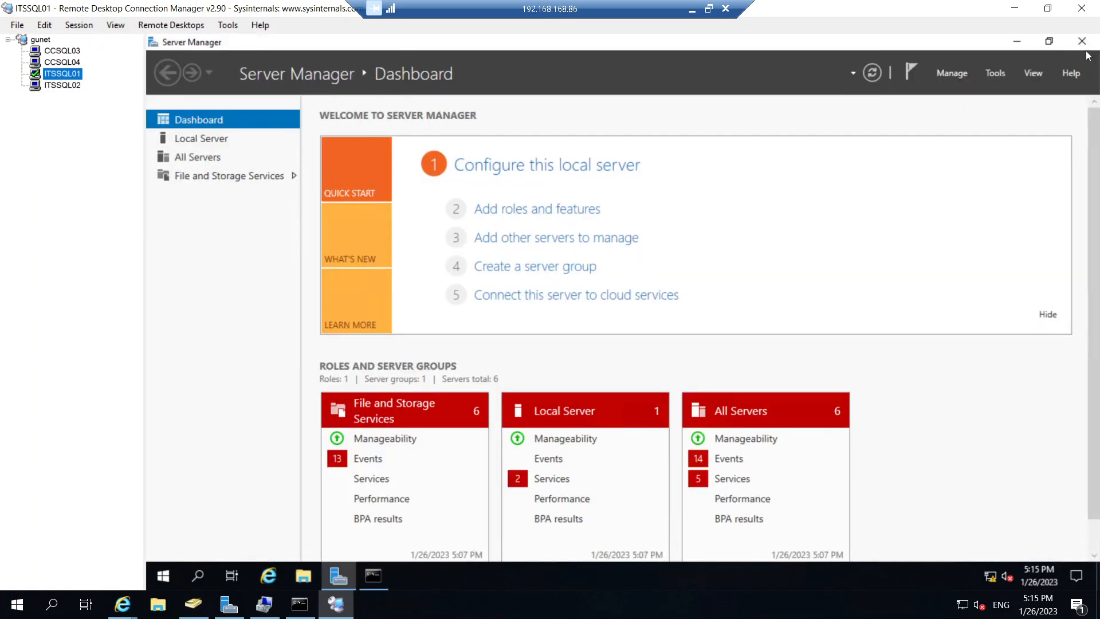
{"action": "left_click", "coordinate": [1083, 42]}
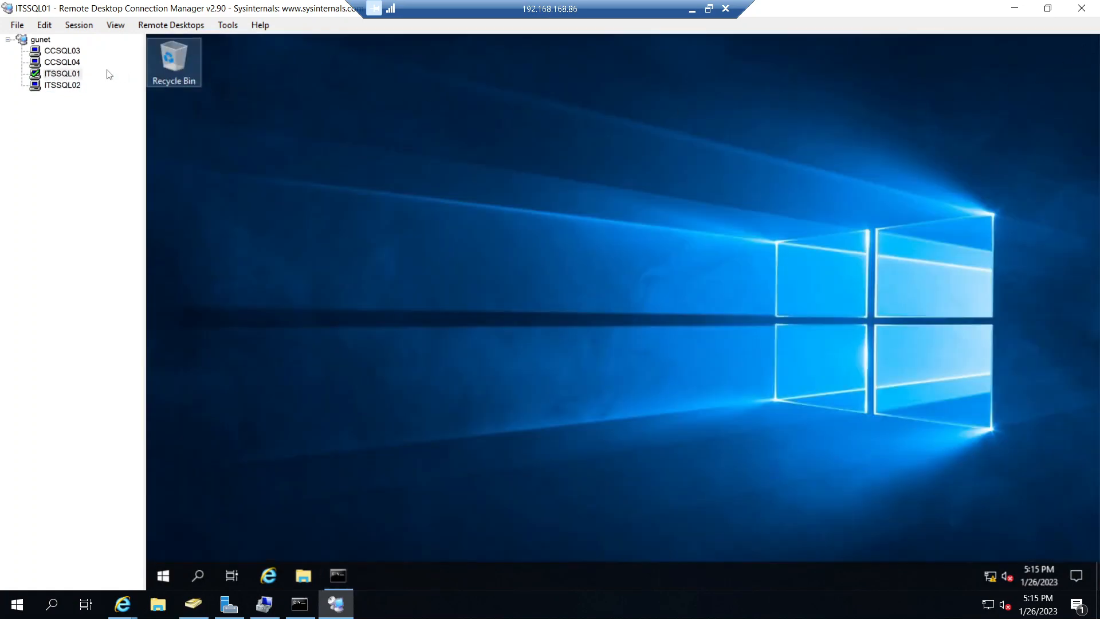
- Close SQL Server Management Studio with its open query windows on CCSQL04
{"action": "left_click", "coordinate": [74, 63]}
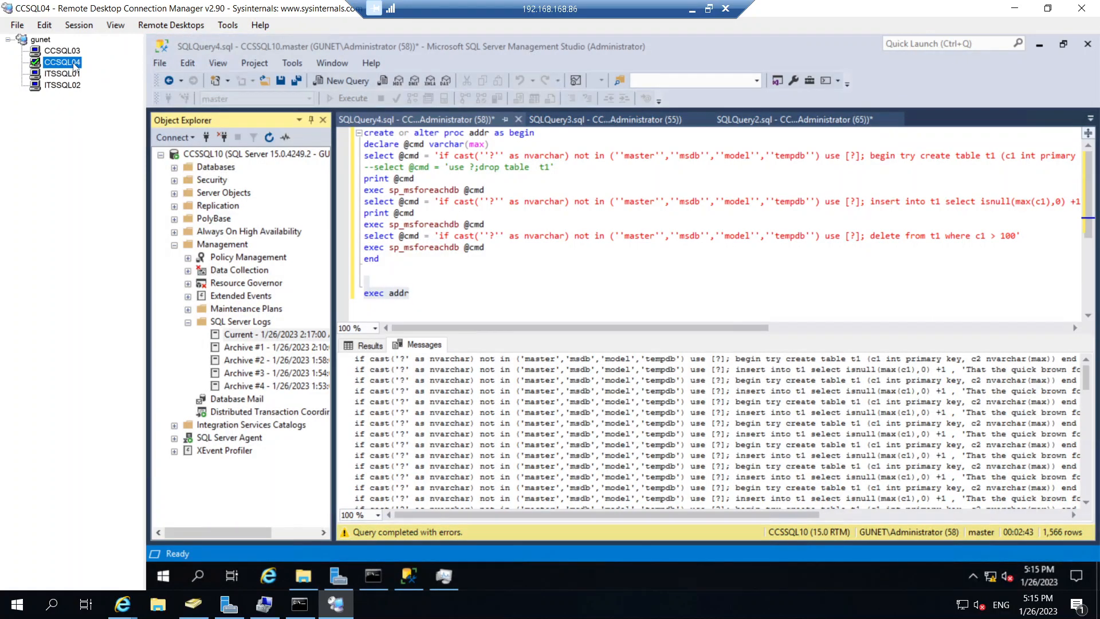
{"action": "left_click", "coordinate": [1088, 45]}
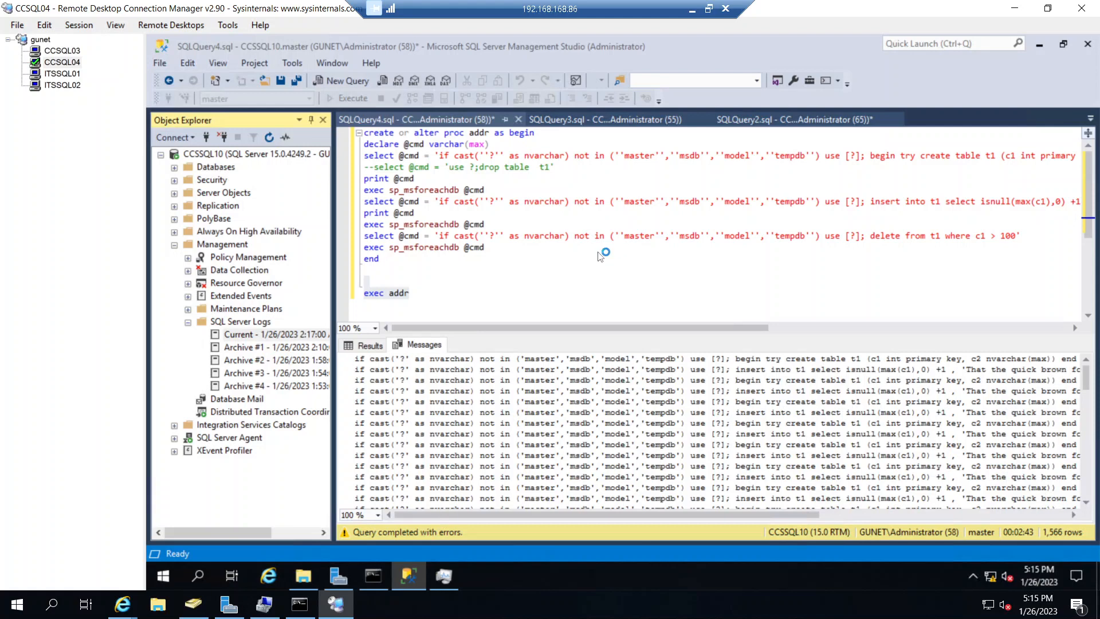
{"action": "left_click", "coordinate": [670, 390]}
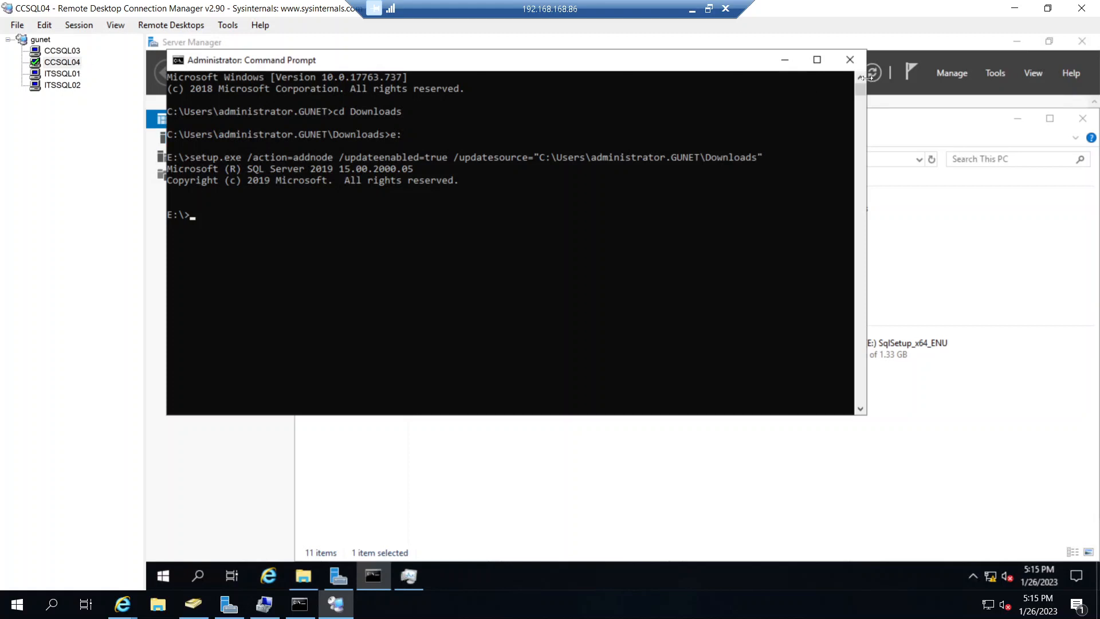
- Close the Command Prompt, Server Manager, File Explorer and Task Manager windows on CCSQL04
{"action": "left_click", "coordinate": [850, 60]}
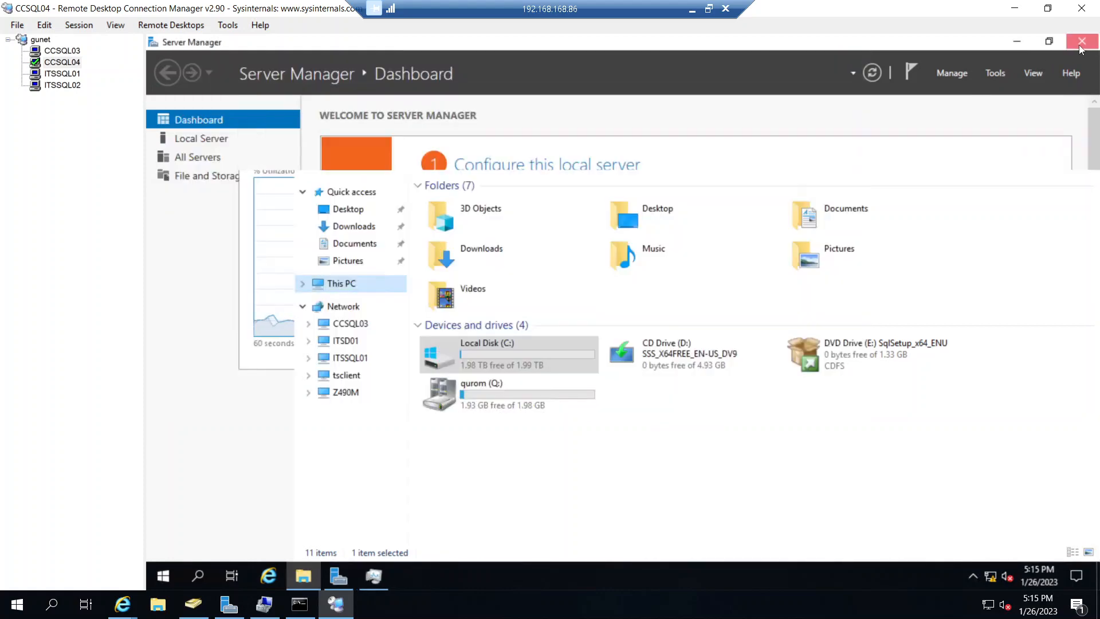
{"action": "left_click", "coordinate": [1080, 42]}
{"action": "left_click", "coordinate": [1082, 118]}
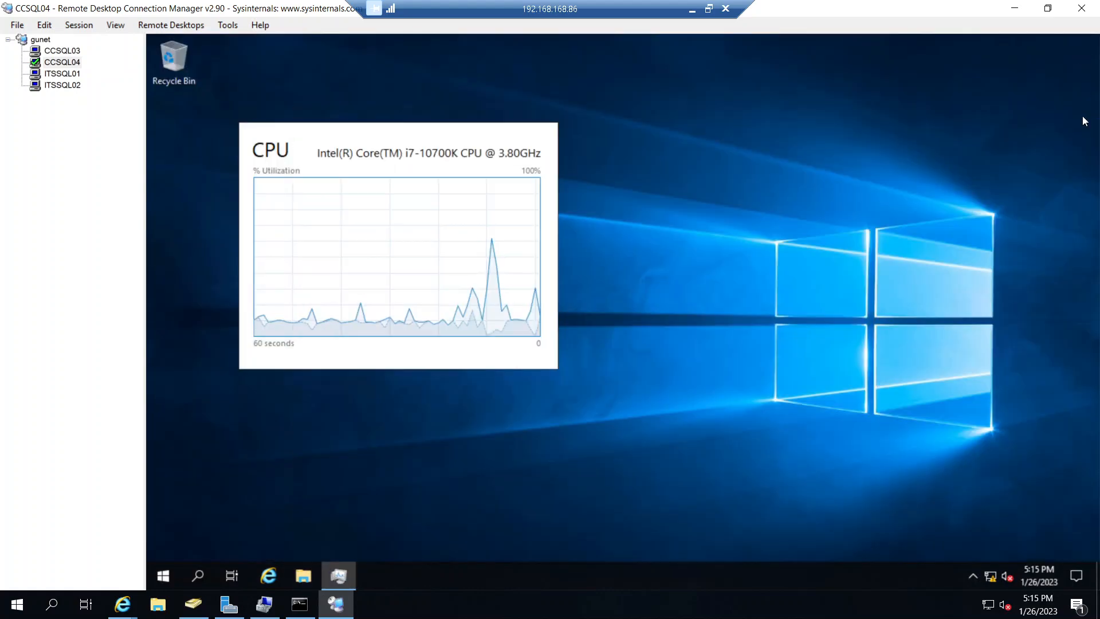
{"action": "double_click", "coordinate": [343, 233]}
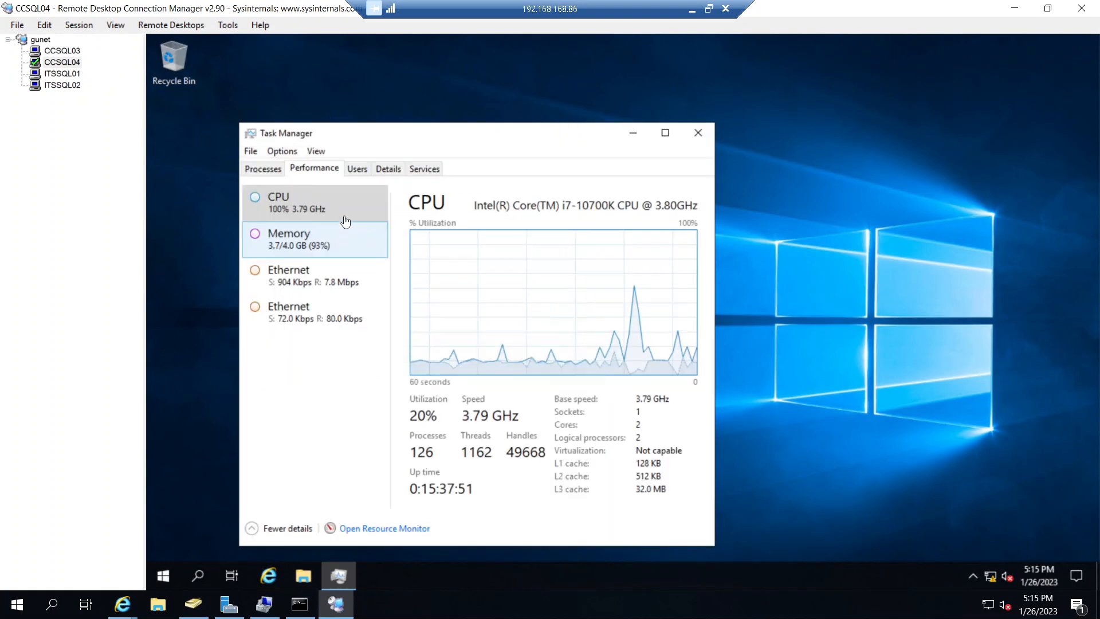
{"action": "left_click", "coordinate": [699, 133]}
- Look in on CCSQL03, return to ITSSQL02 and close its Downloads folder window behind the setup wizard
{"action": "left_click", "coordinate": [75, 52]}
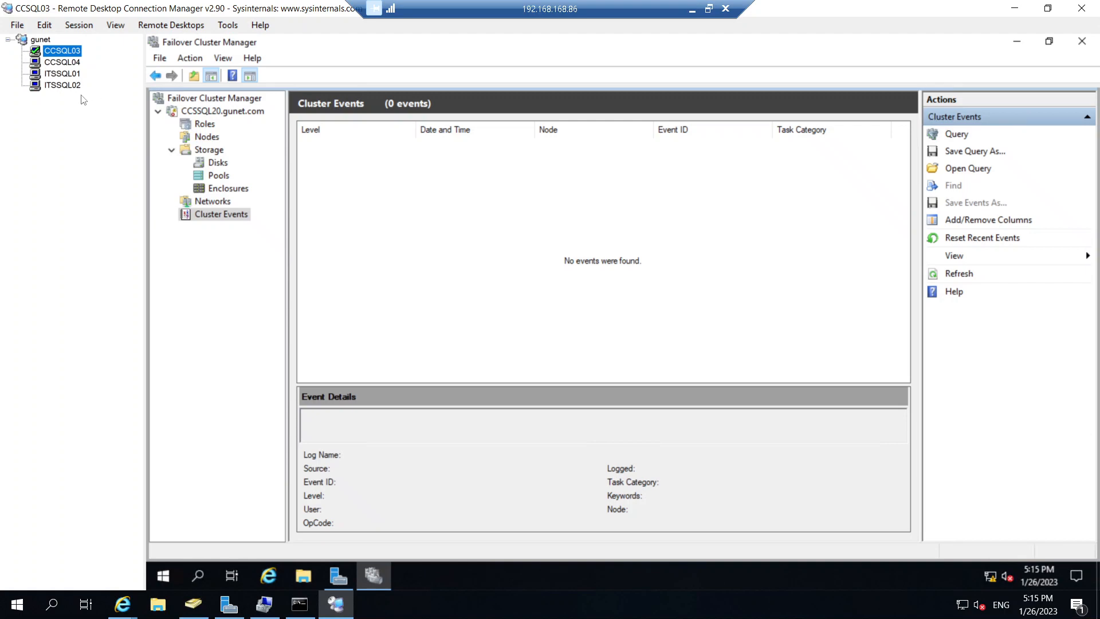
{"action": "left_click", "coordinate": [62, 85]}
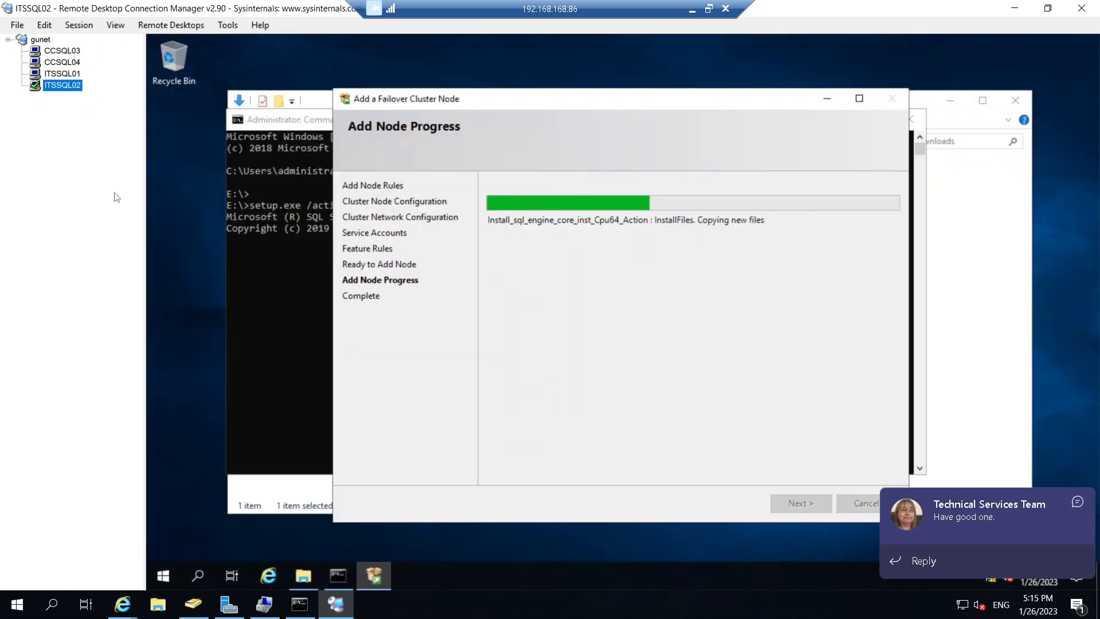
{"action": "left_click", "coordinate": [313, 104]}
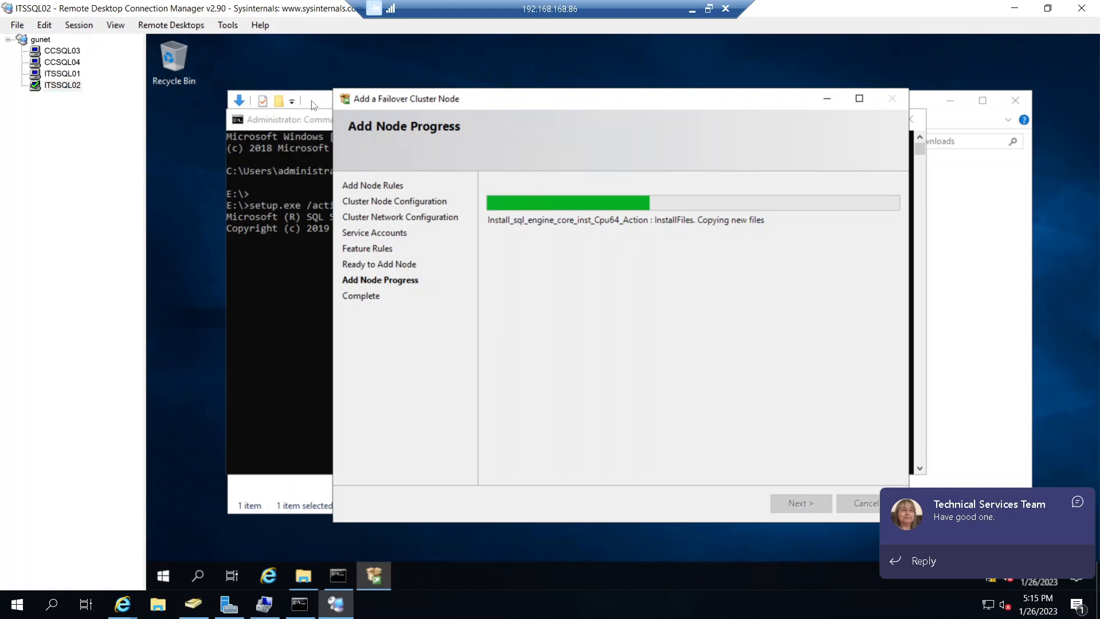
{"action": "left_click", "coordinate": [1015, 100]}
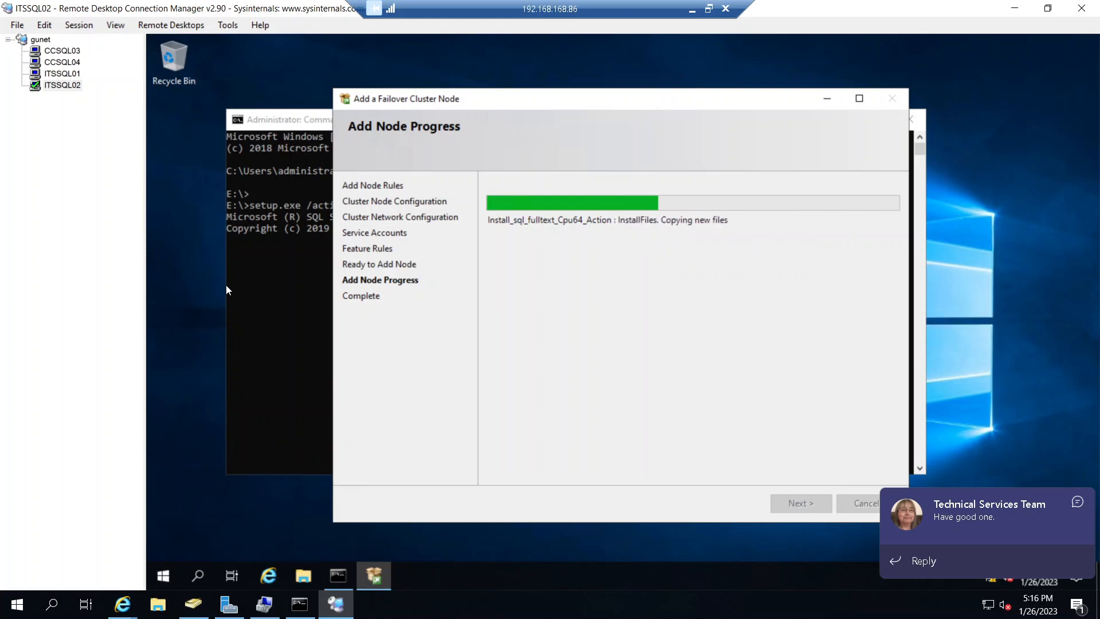
- Open Task Manager on ITSSQL02, examine the CPU performance graph beside the running installation, and minimize it
{"action": "right_click", "coordinate": [428, 569]}
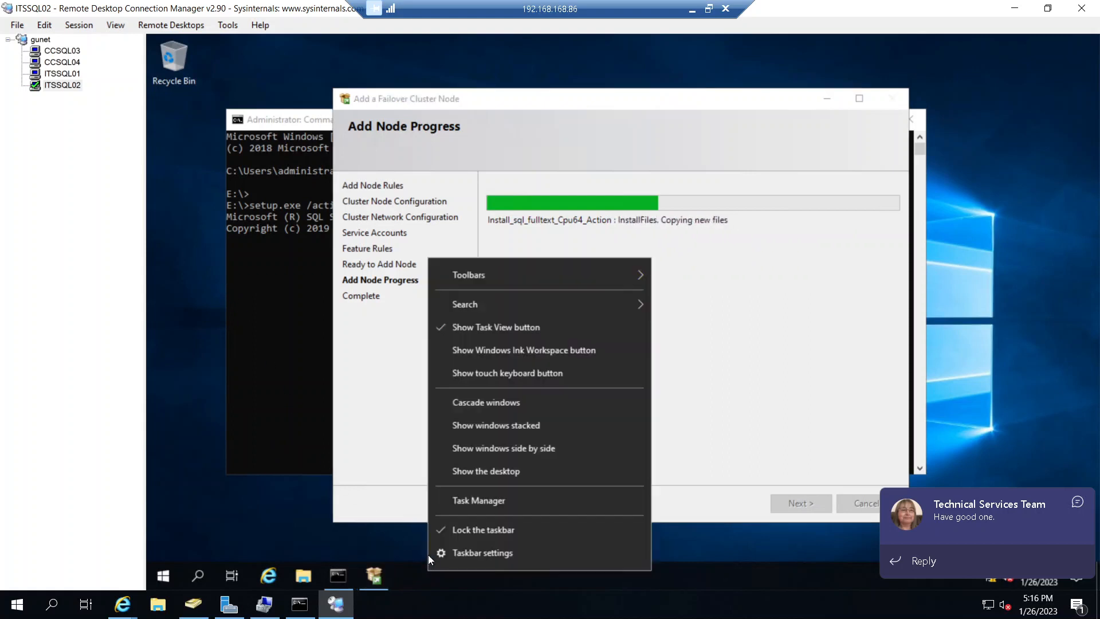
{"action": "left_click", "coordinate": [452, 499]}
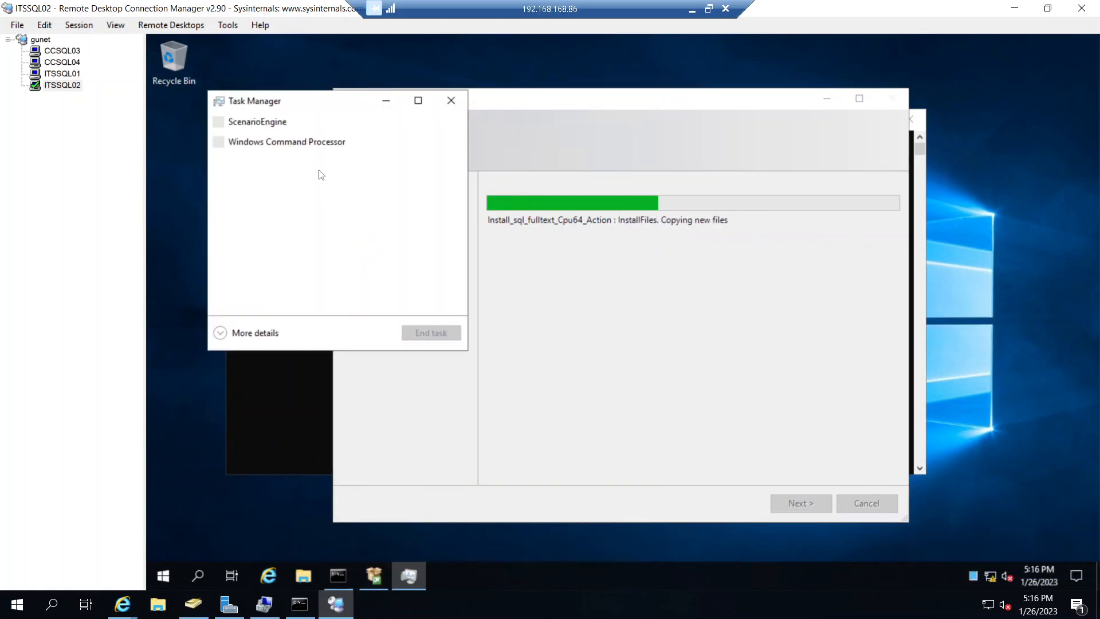
{"action": "left_click", "coordinate": [238, 333]}
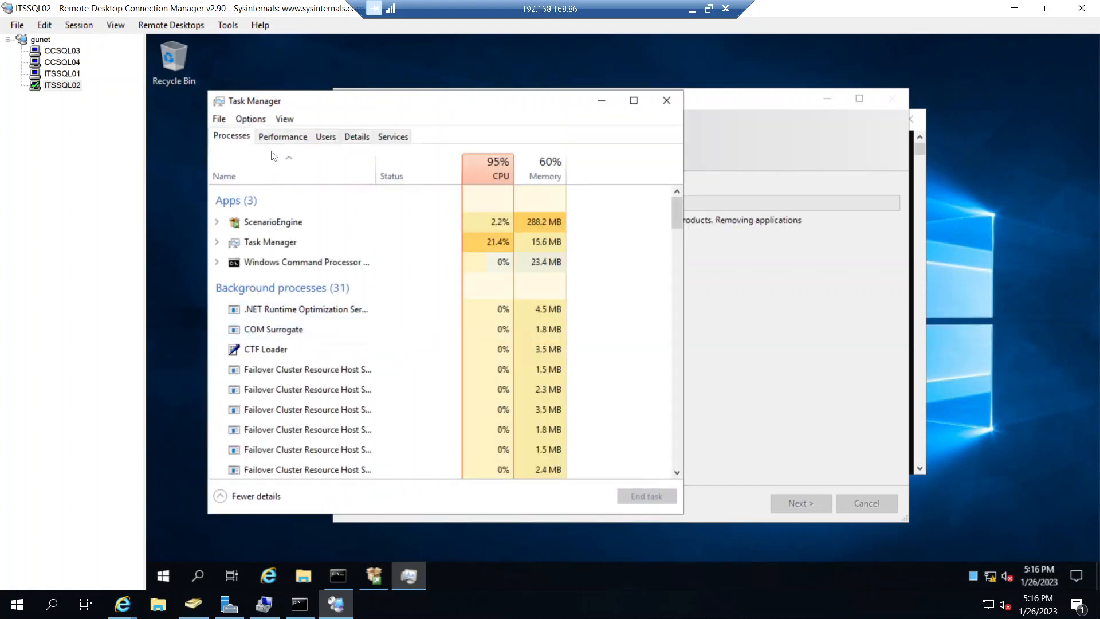
{"action": "left_click", "coordinate": [277, 138]}
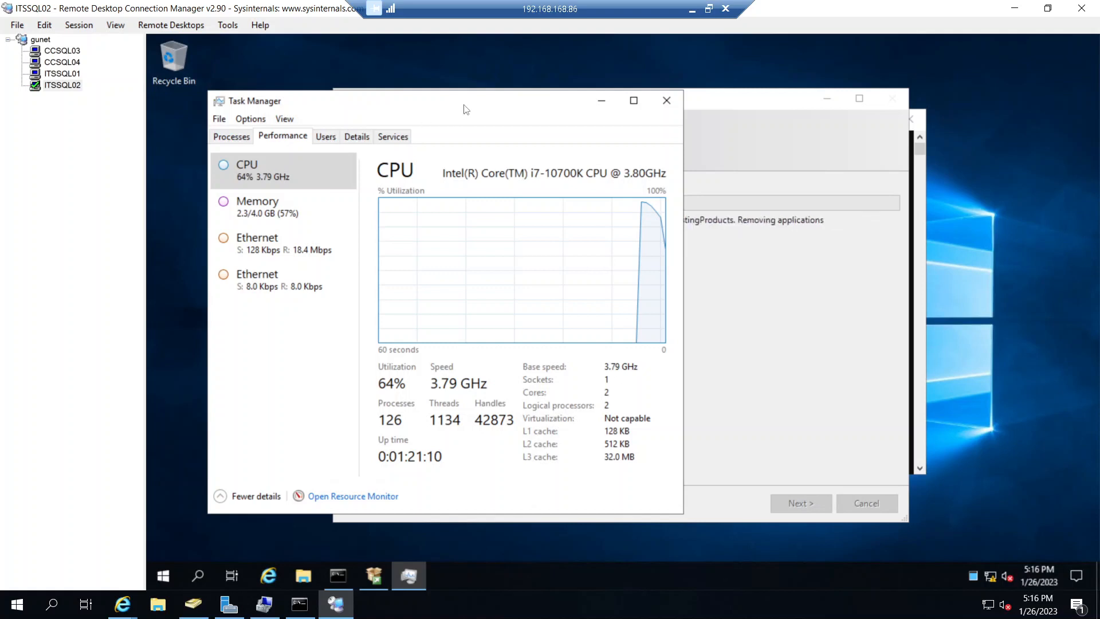
{"action": "left_click_drag", "start_coordinate": [456, 98], "coordinate": [420, 87]}
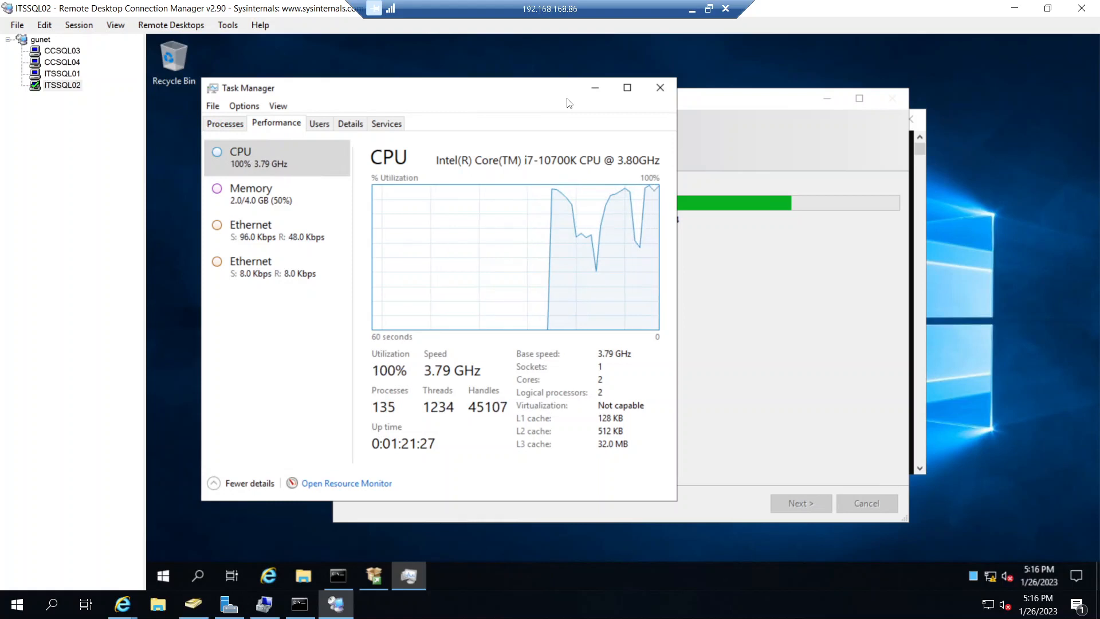
{"action": "left_click", "coordinate": [595, 91]}
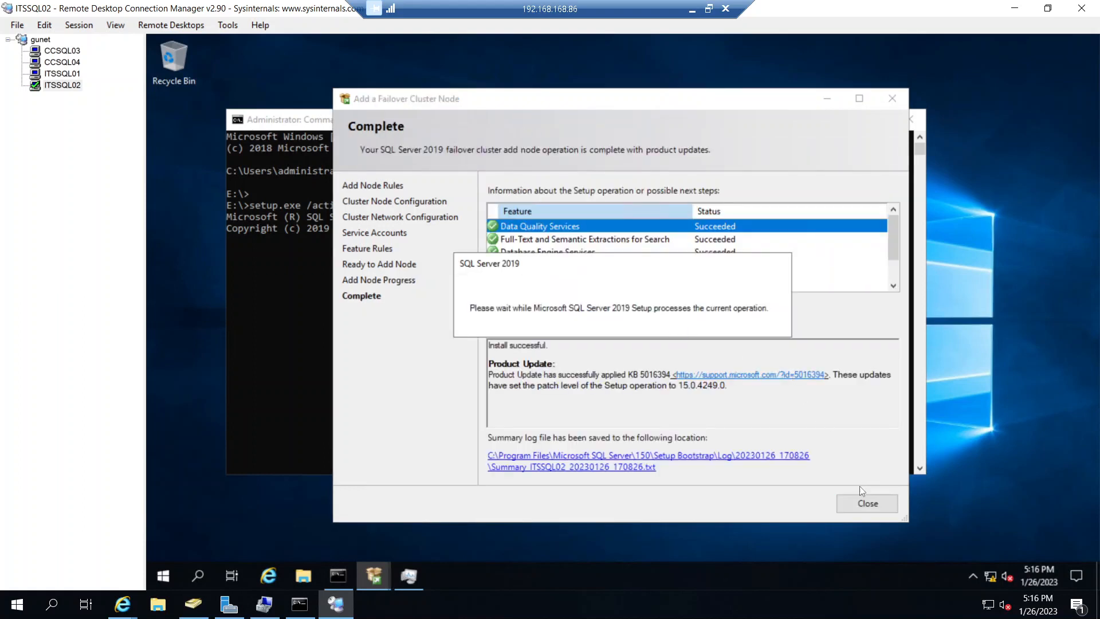
- Close the completed failover cluster setup wizard on ITSSQL02 and switch to the CCSQL03 session
{"action": "left_click", "coordinate": [865, 503]}
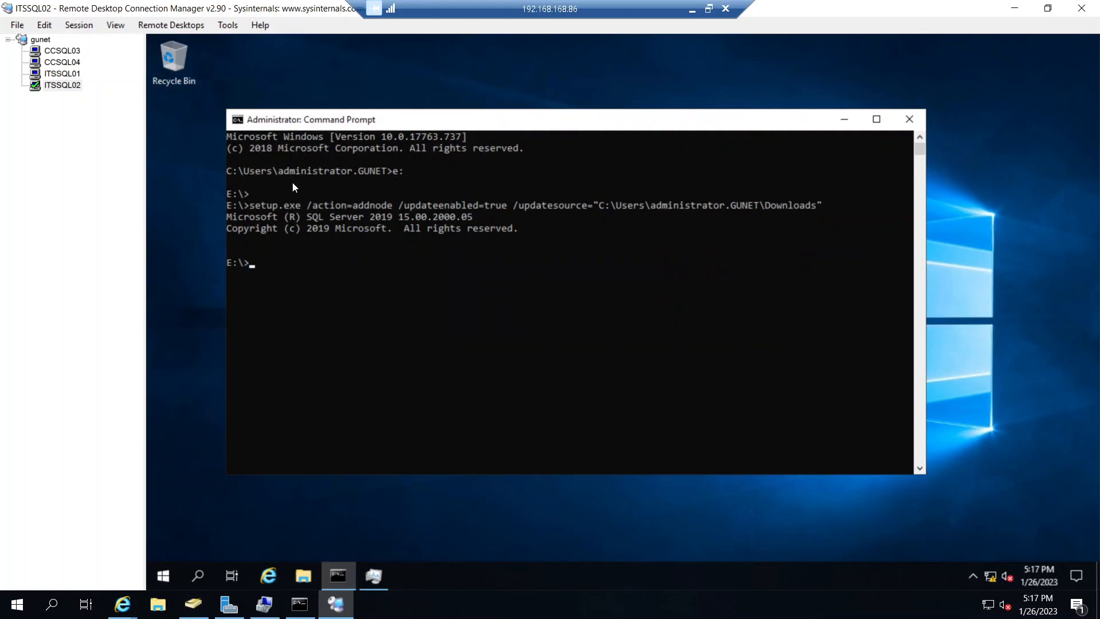
{"action": "left_click", "coordinate": [75, 53]}
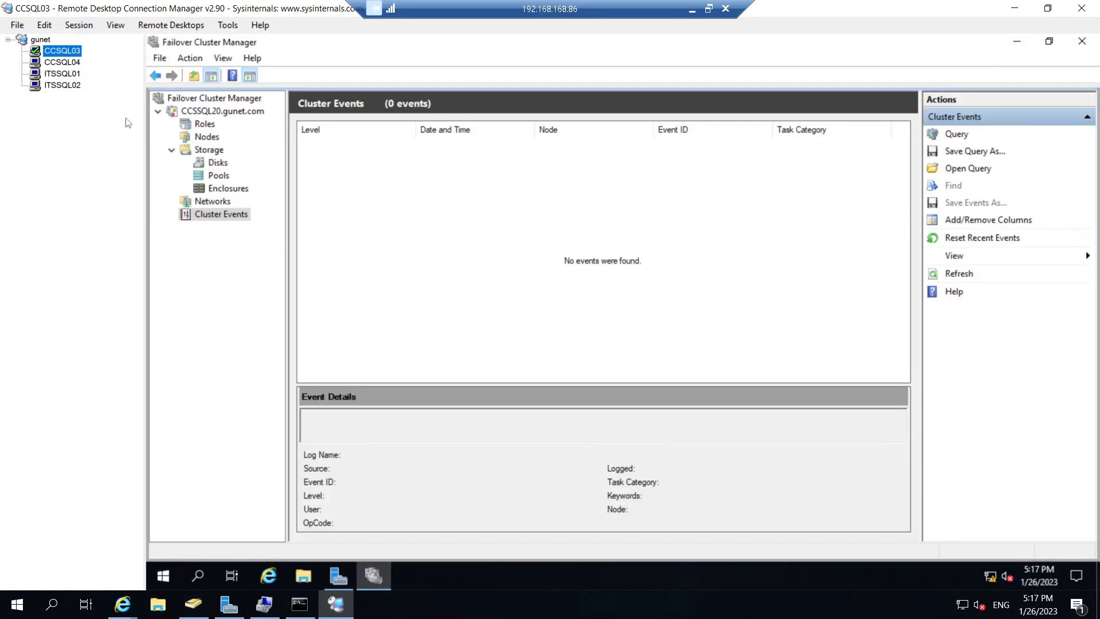
- Check the possible owners of the SQL Server resource in the MSSQLSERVER role, leaving its properties unchanged
{"action": "left_click", "coordinate": [211, 113]}
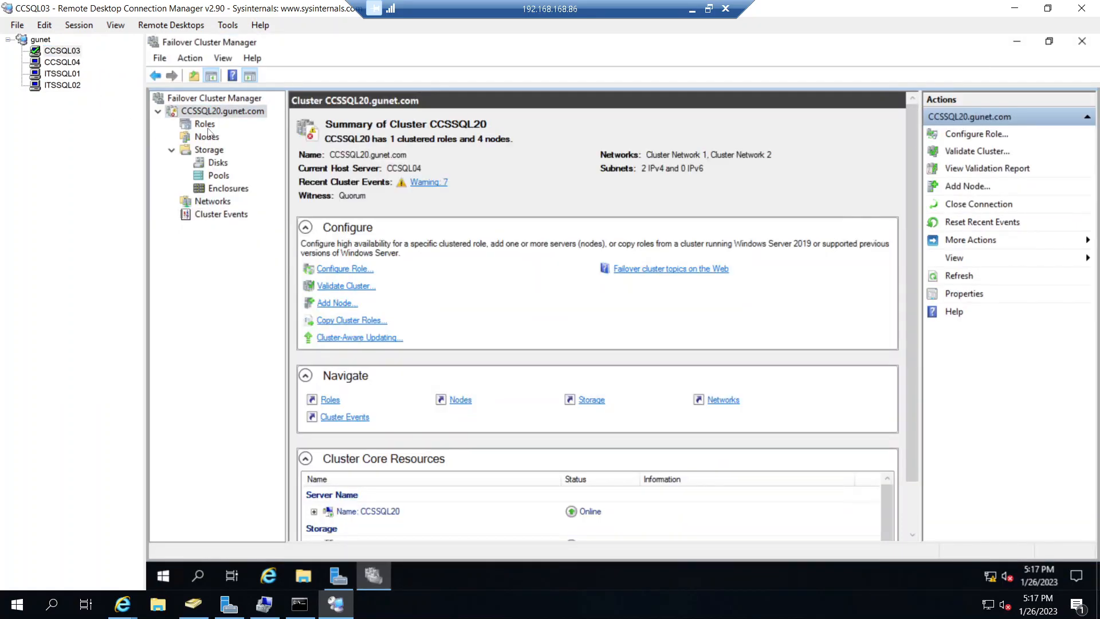
{"action": "left_click", "coordinate": [207, 125]}
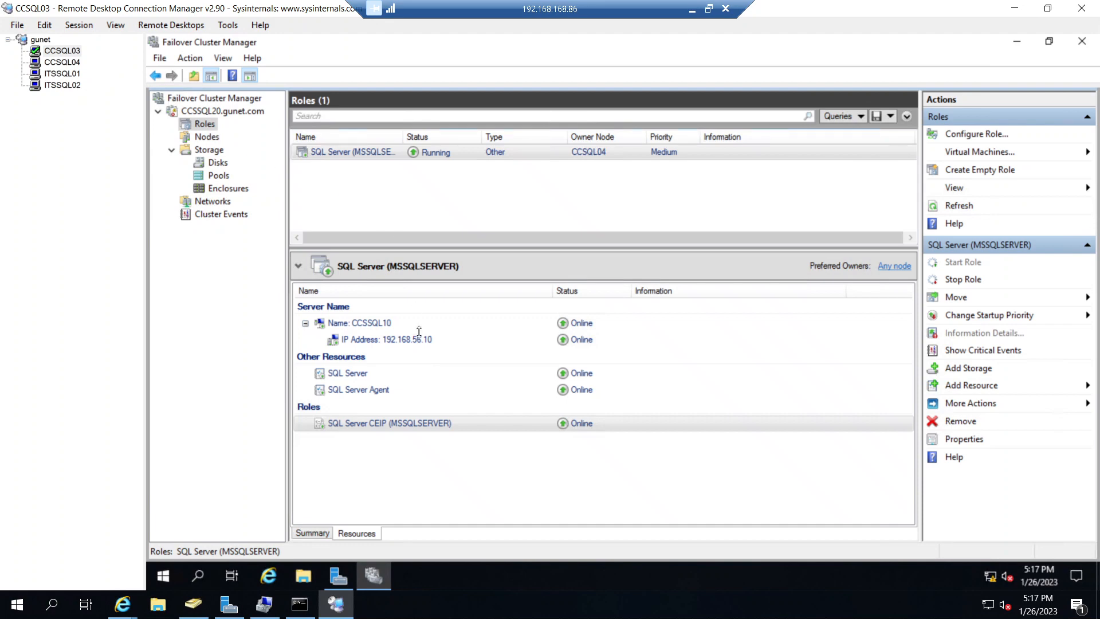
{"action": "right_click", "coordinate": [367, 373]}
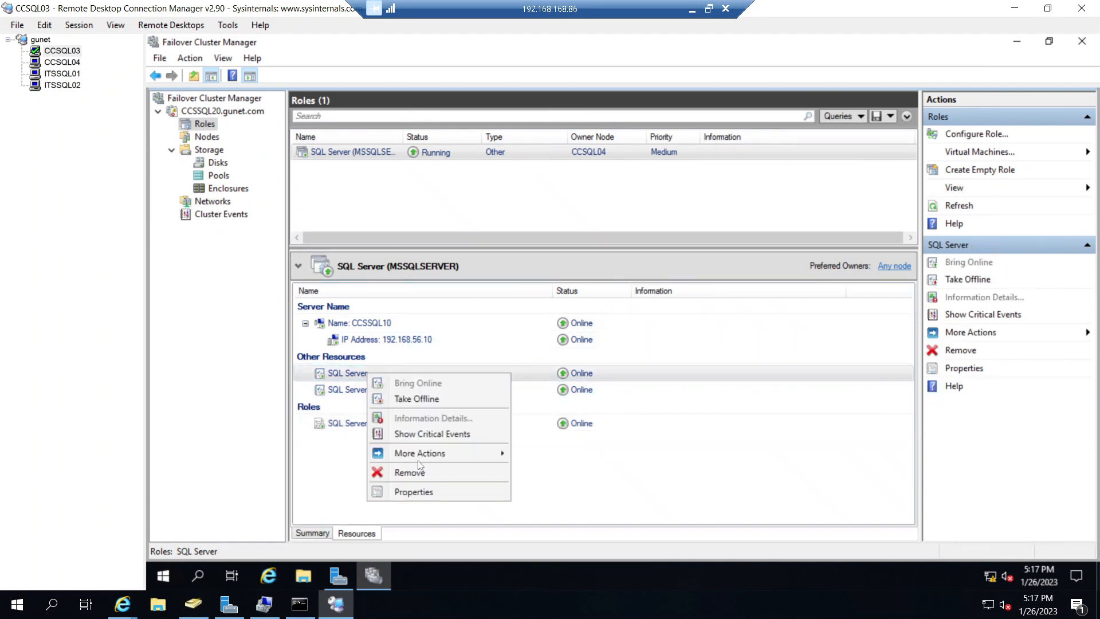
{"action": "left_click", "coordinate": [434, 493]}
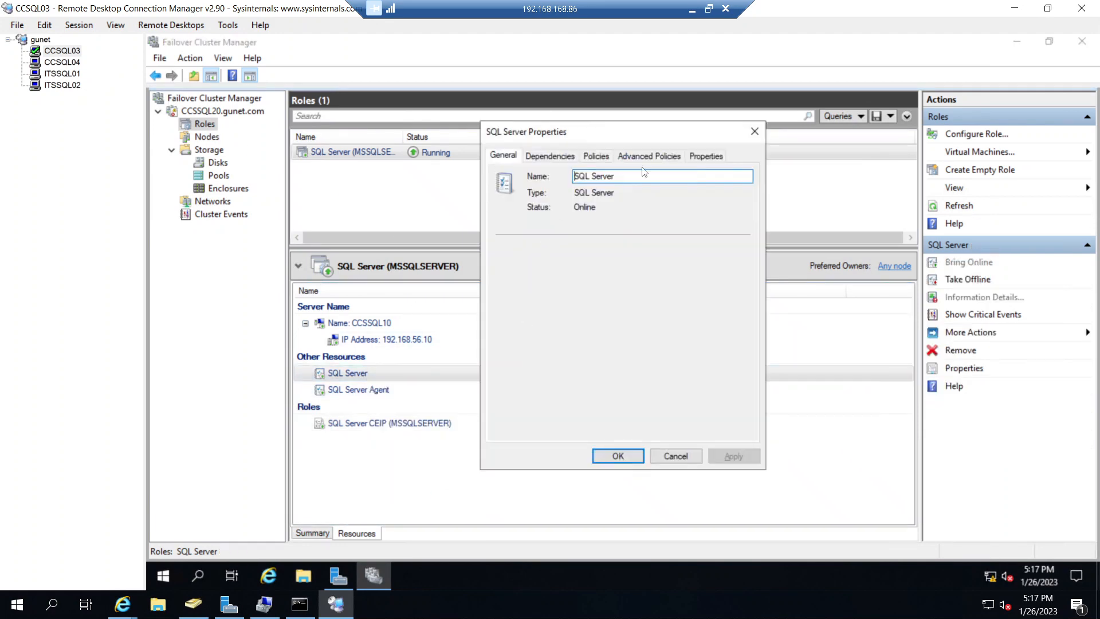
{"action": "left_click", "coordinate": [655, 156]}
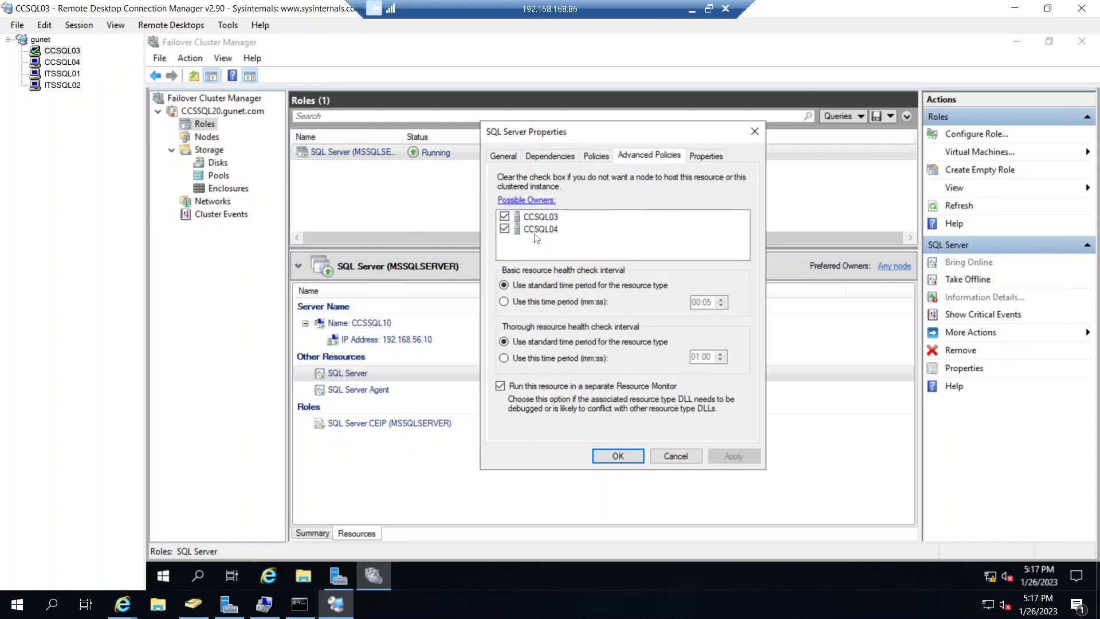
{"action": "left_click", "coordinate": [676, 456]}
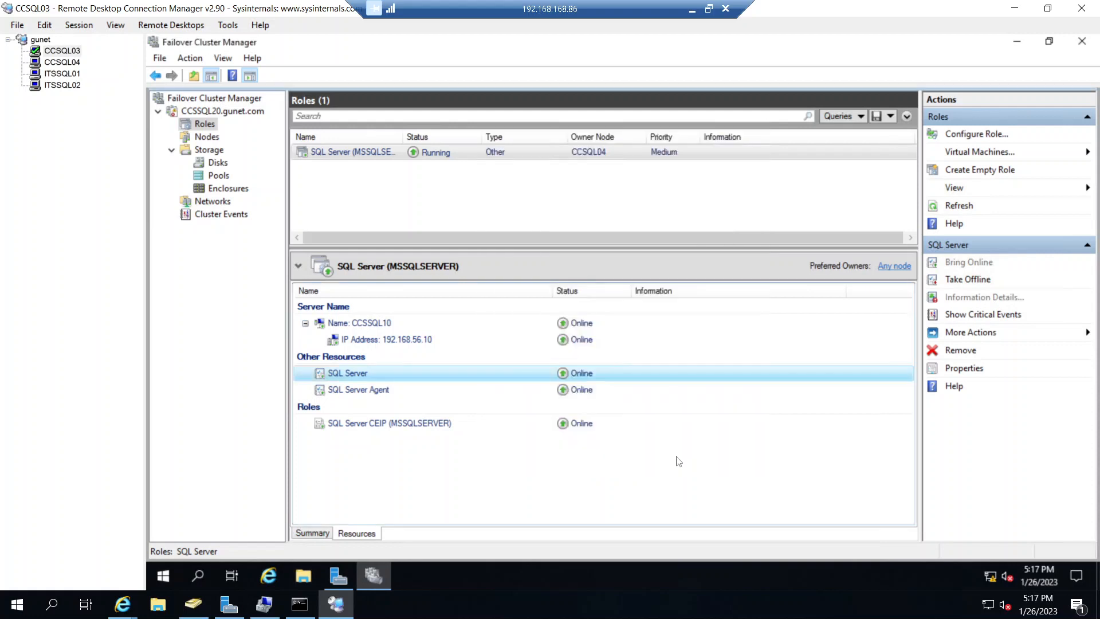
- Refresh the CCSSQL20 cluster summary, then close and reopen Failover Cluster Manager on CCSQL03
{"action": "left_click", "coordinate": [233, 114]}
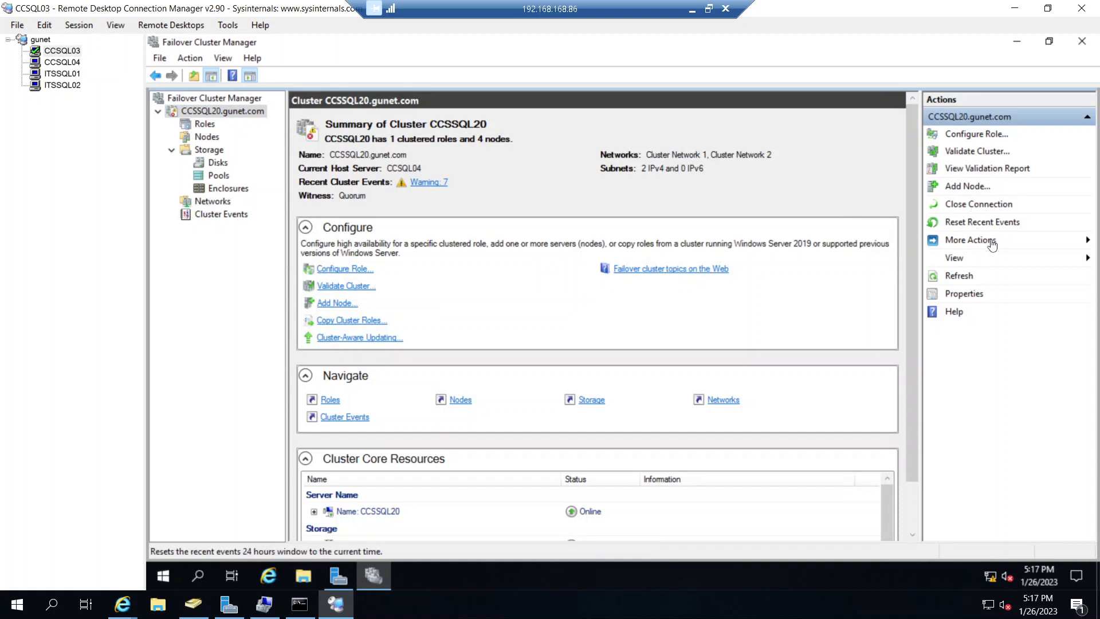
{"action": "left_click", "coordinate": [967, 277]}
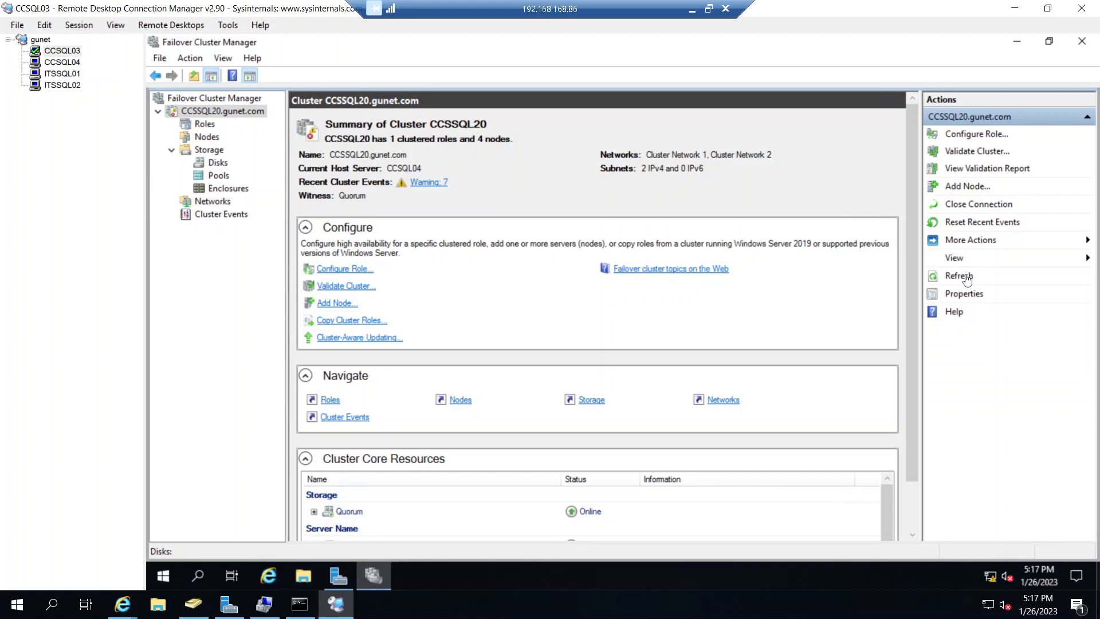
{"action": "left_click", "coordinate": [1082, 42]}
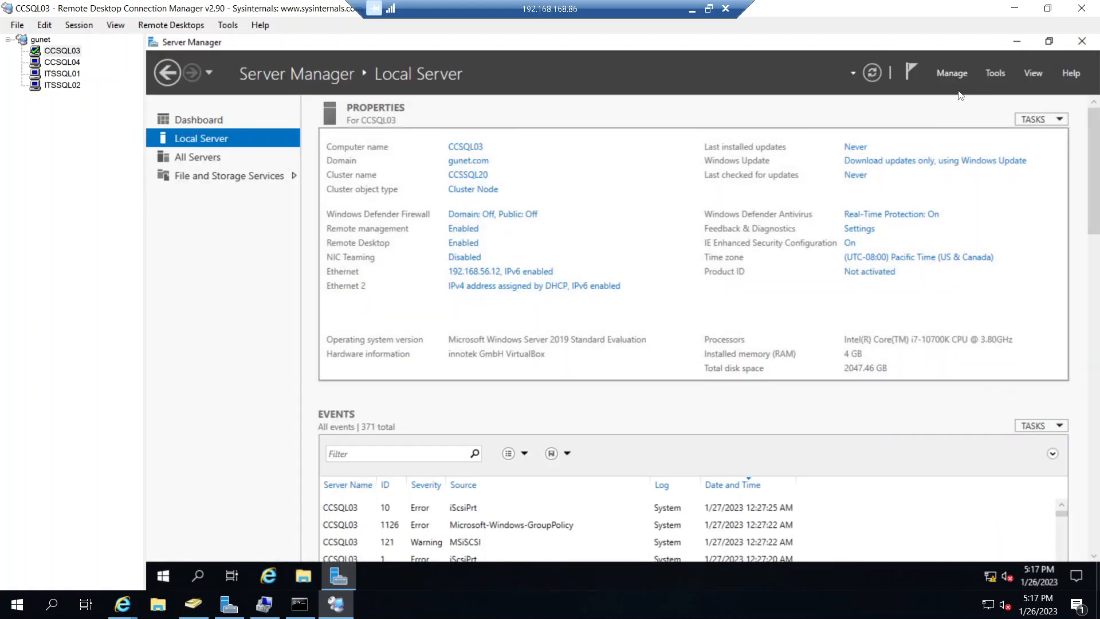
{"action": "left_click", "coordinate": [996, 73]}
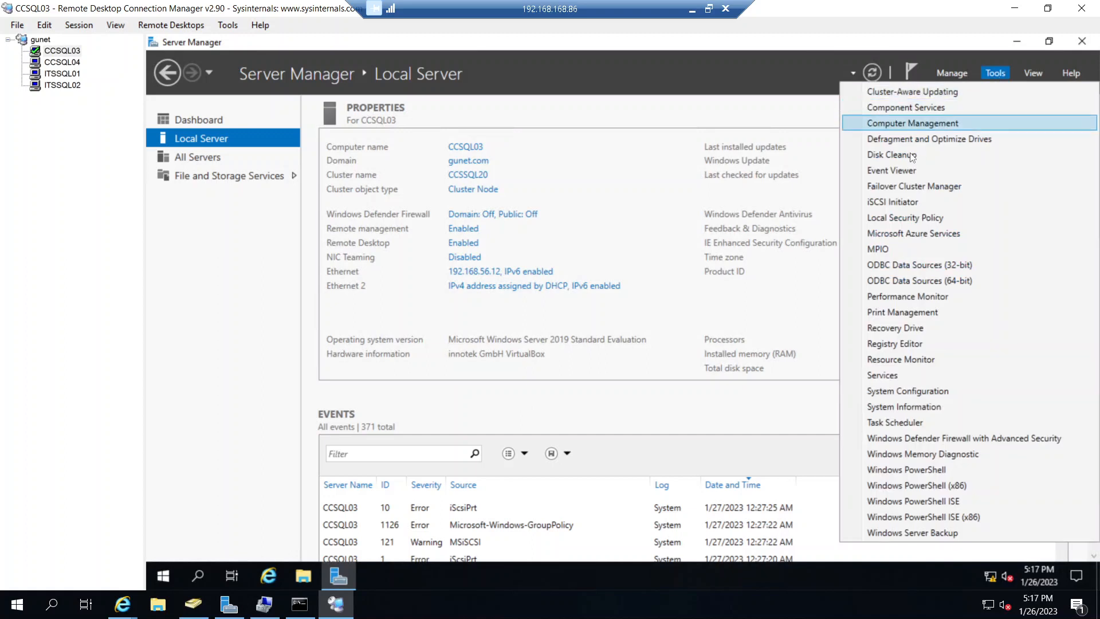
{"action": "left_click", "coordinate": [905, 187]}
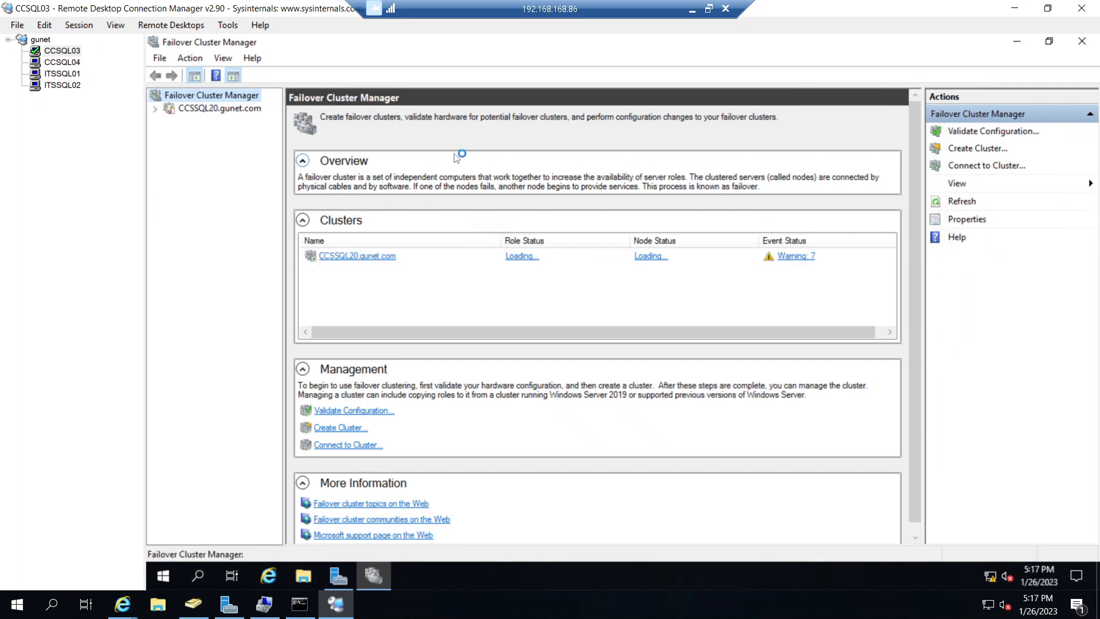
- Examine the details of the warning entries in the cluster events of CCSSQL20
{"action": "left_click", "coordinate": [797, 257]}
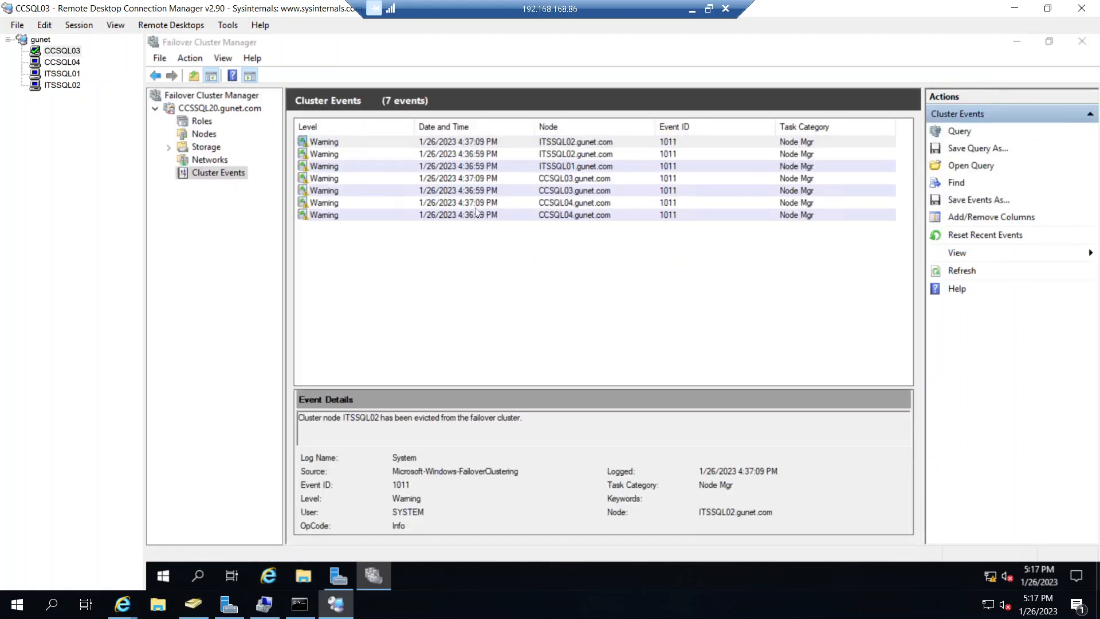
{"action": "left_click", "coordinate": [531, 211]}
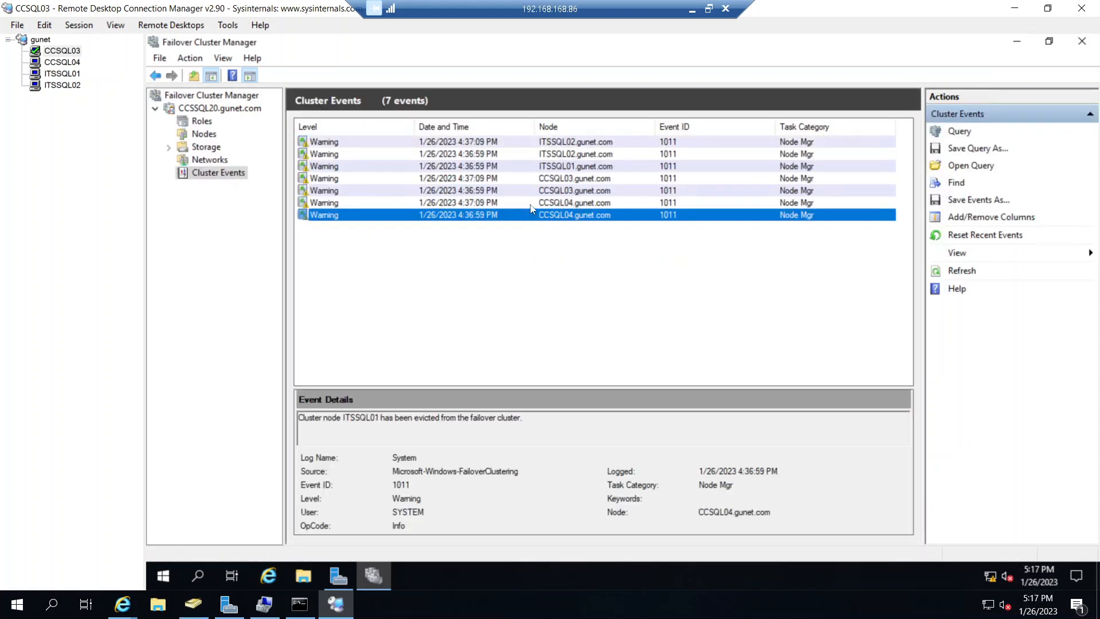
{"action": "left_click", "coordinate": [531, 198]}
{"action": "left_click", "coordinate": [529, 191]}
{"action": "left_click", "coordinate": [524, 179]}
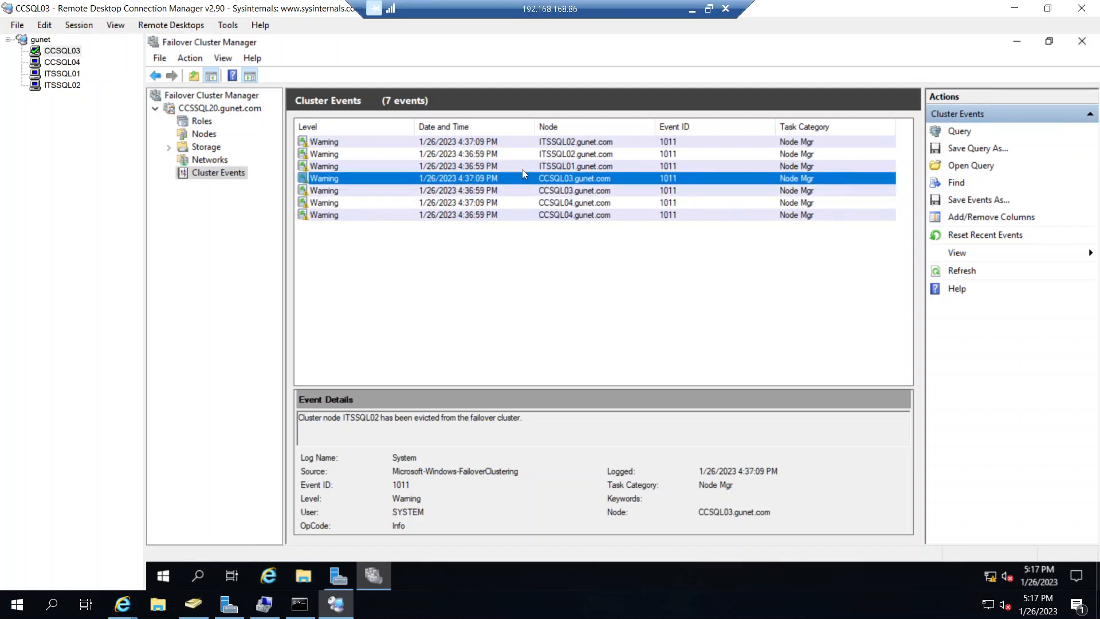
{"action": "left_click", "coordinate": [522, 167]}
{"action": "left_click", "coordinate": [520, 153]}
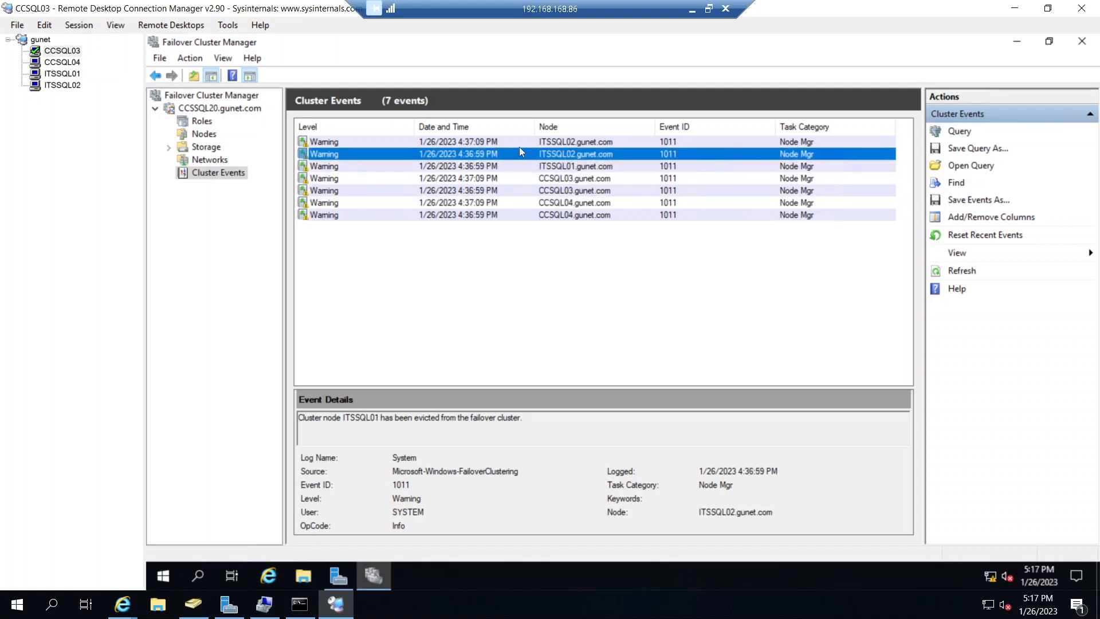
{"action": "left_click", "coordinate": [519, 145]}
{"action": "left_click", "coordinate": [503, 168]}
{"action": "left_click", "coordinate": [502, 180]}
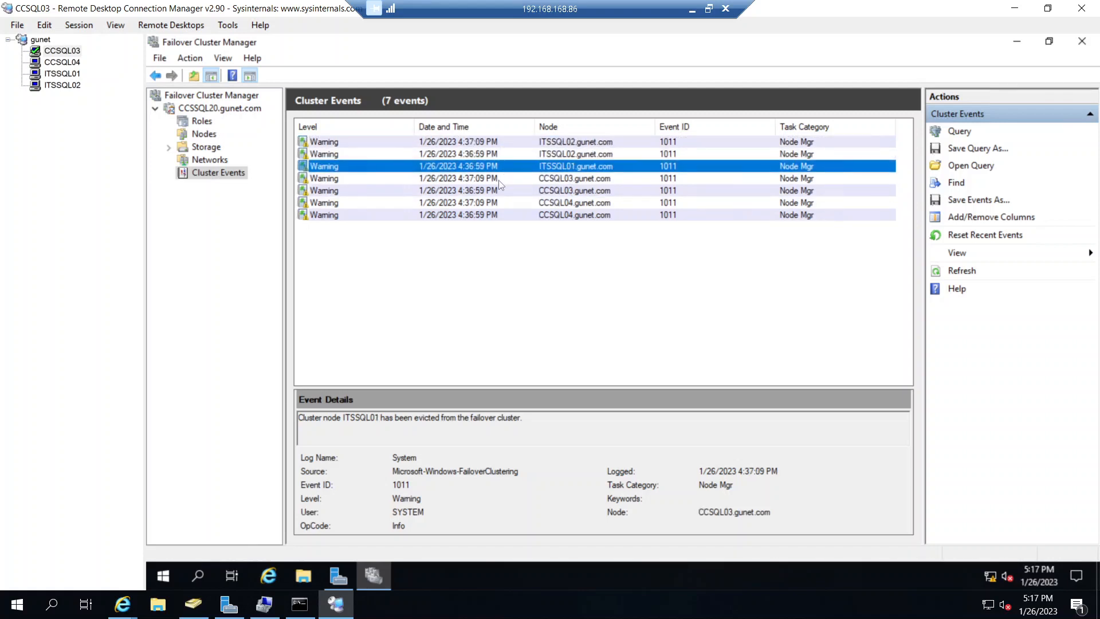
- Review the status of the cluster nodes and recheck which nodes can own the SQL Server resource
{"action": "left_click", "coordinate": [169, 148]}
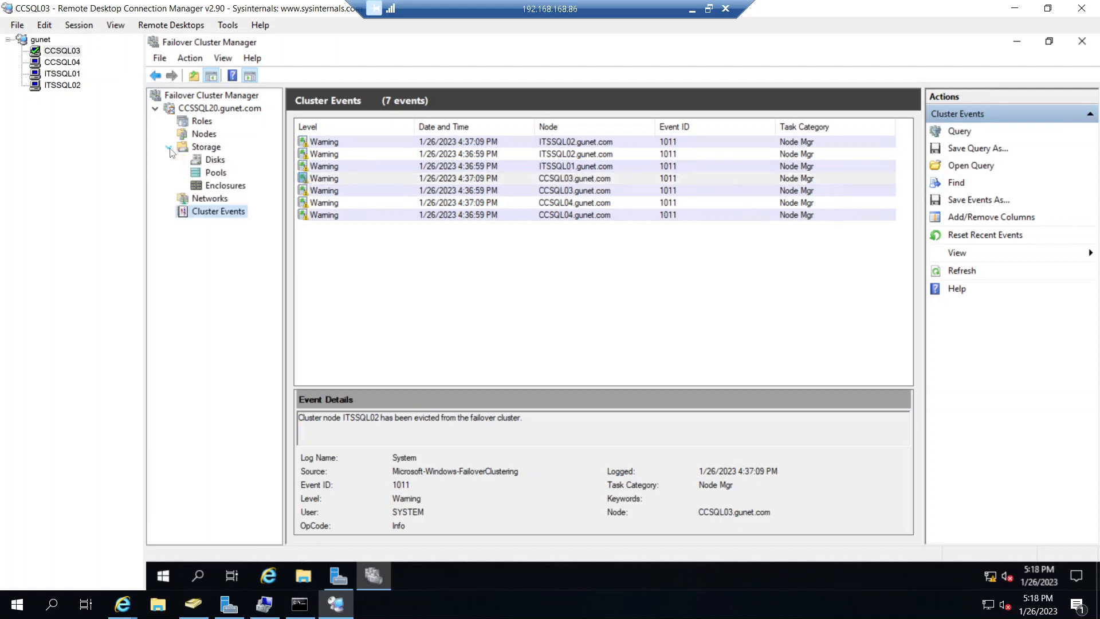
{"action": "left_click", "coordinate": [204, 134]}
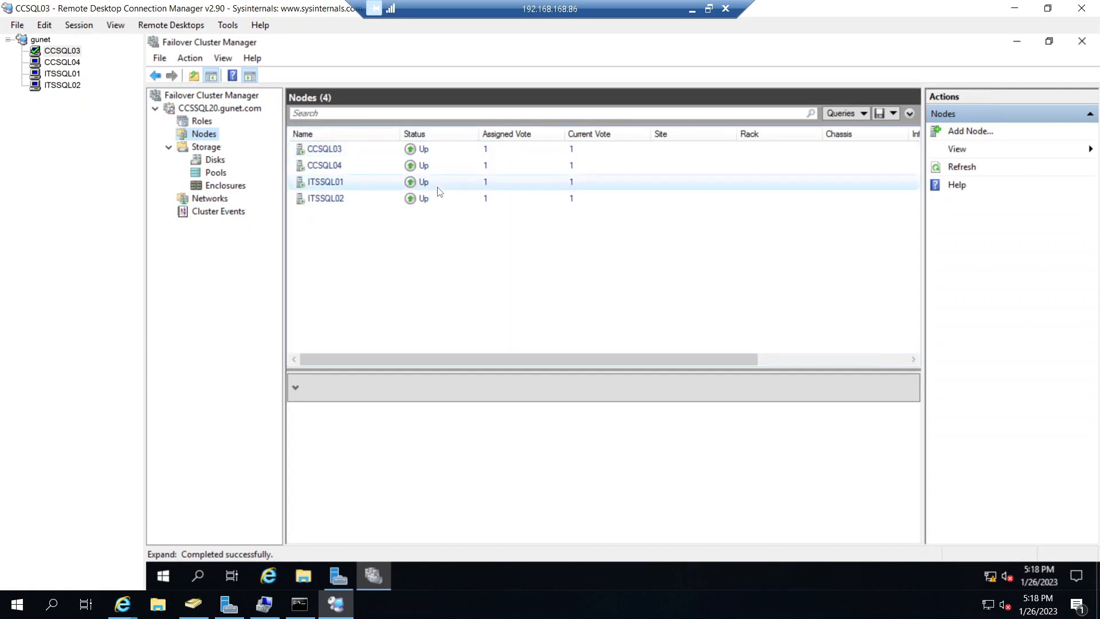
{"action": "left_click", "coordinate": [202, 121]}
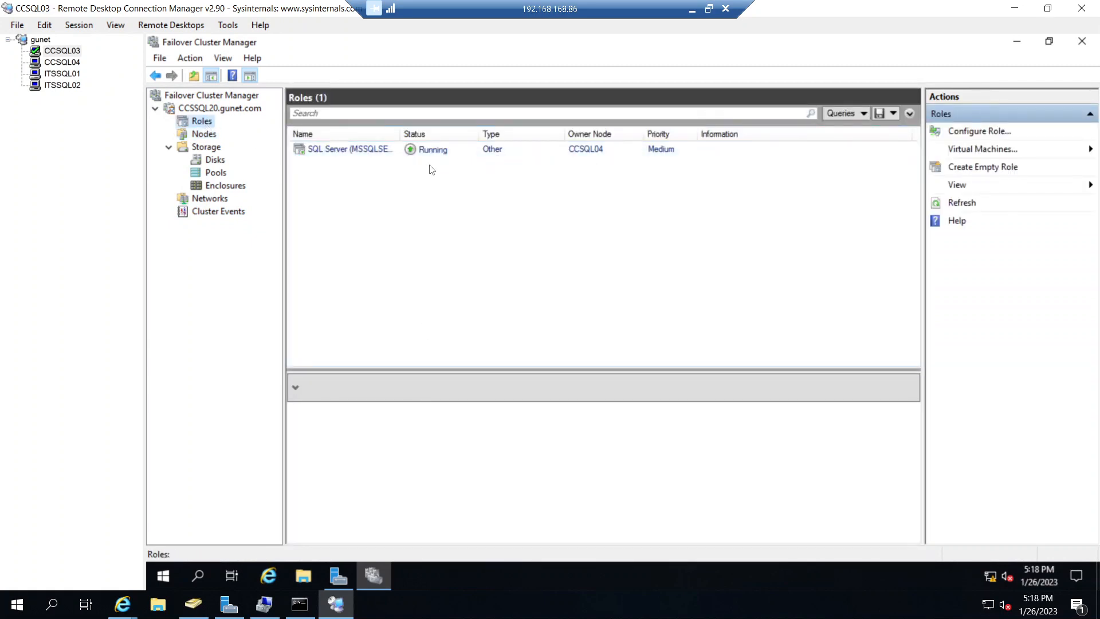
{"action": "left_click", "coordinate": [430, 150]}
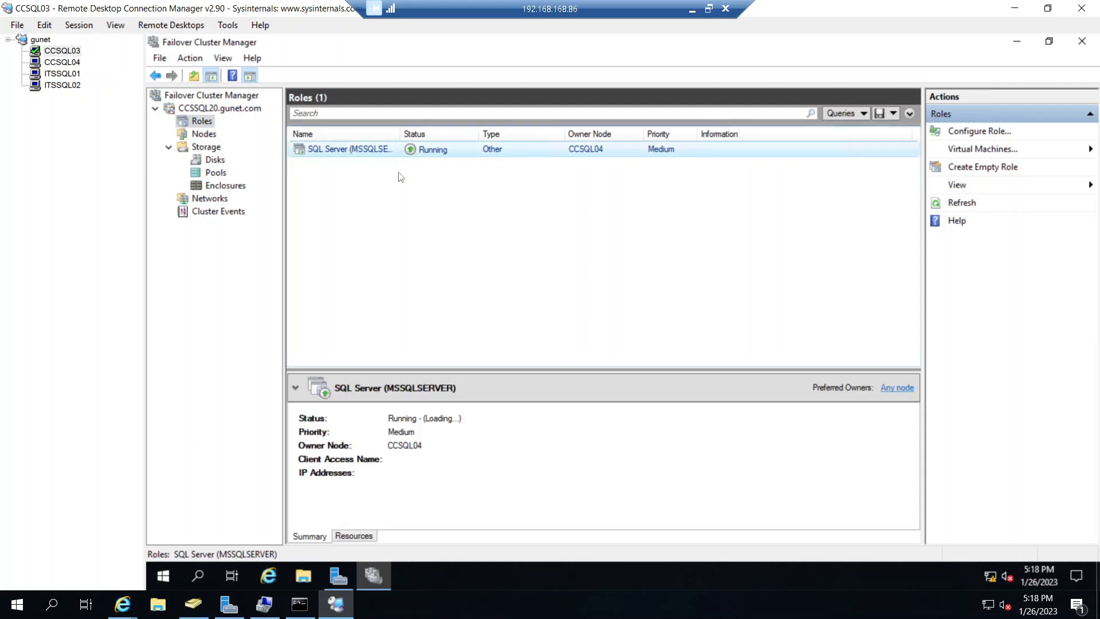
{"action": "left_click", "coordinate": [369, 538]}
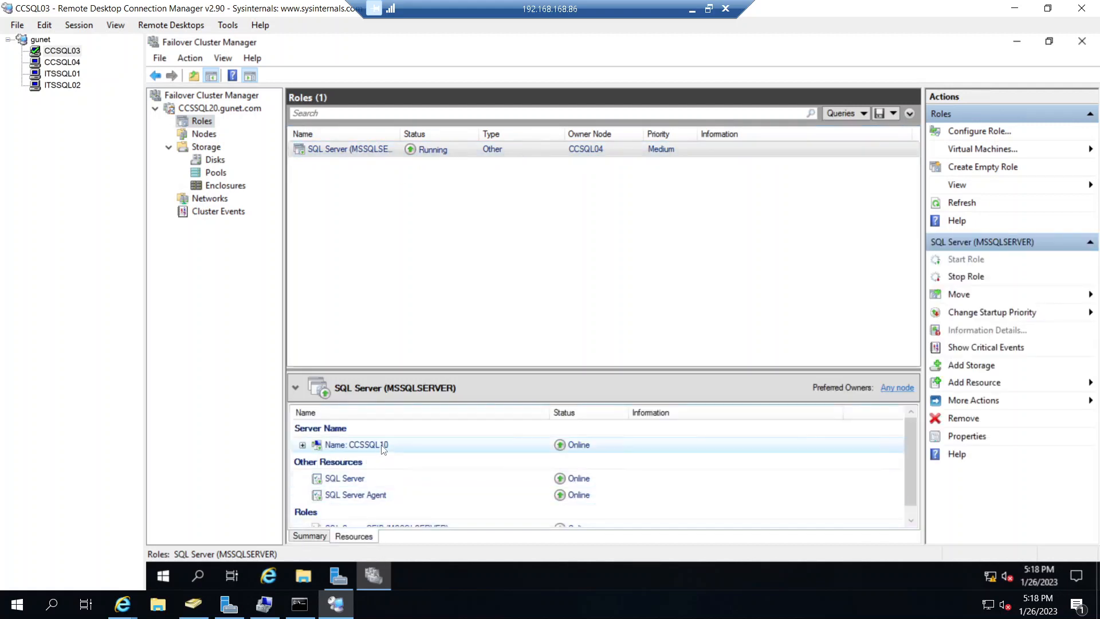
{"action": "right_click", "coordinate": [381, 478]}
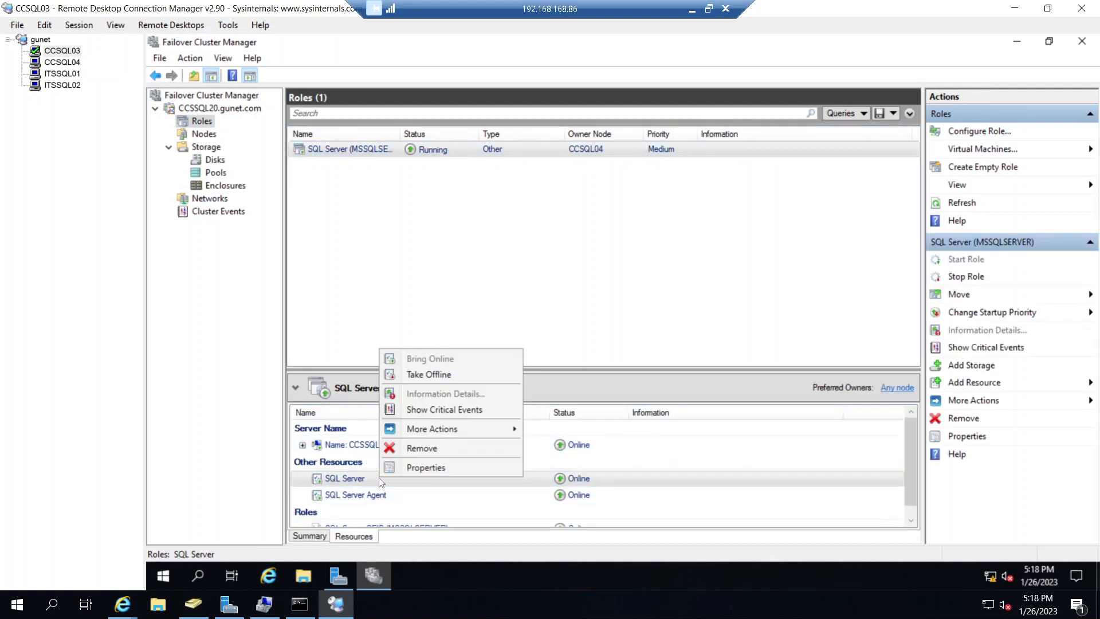
{"action": "left_click", "coordinate": [404, 469]}
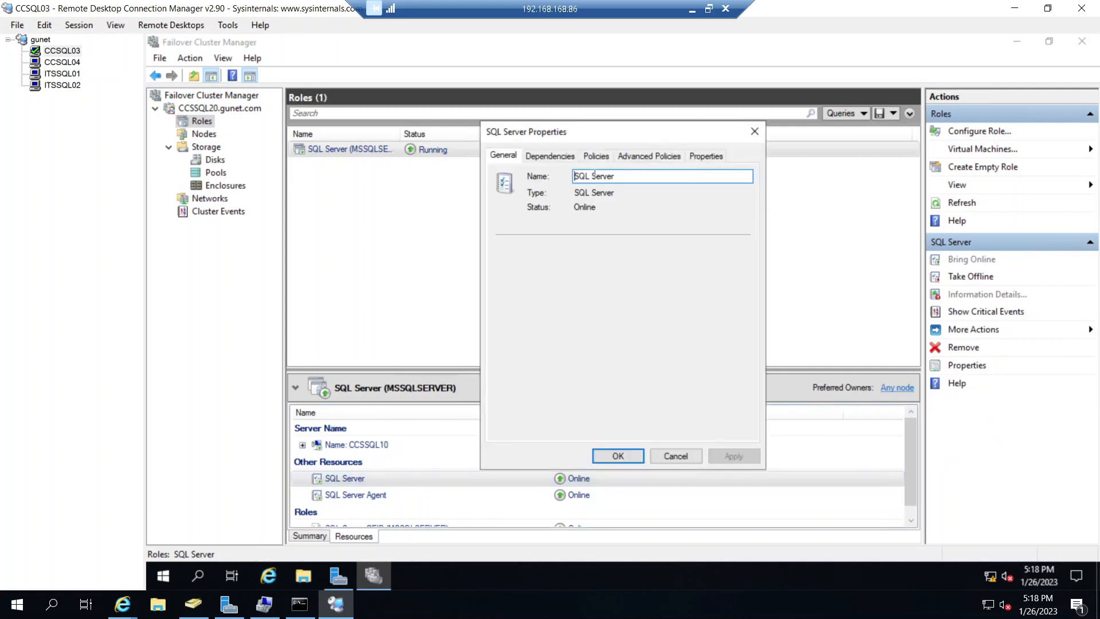
{"action": "left_click", "coordinate": [638, 156]}
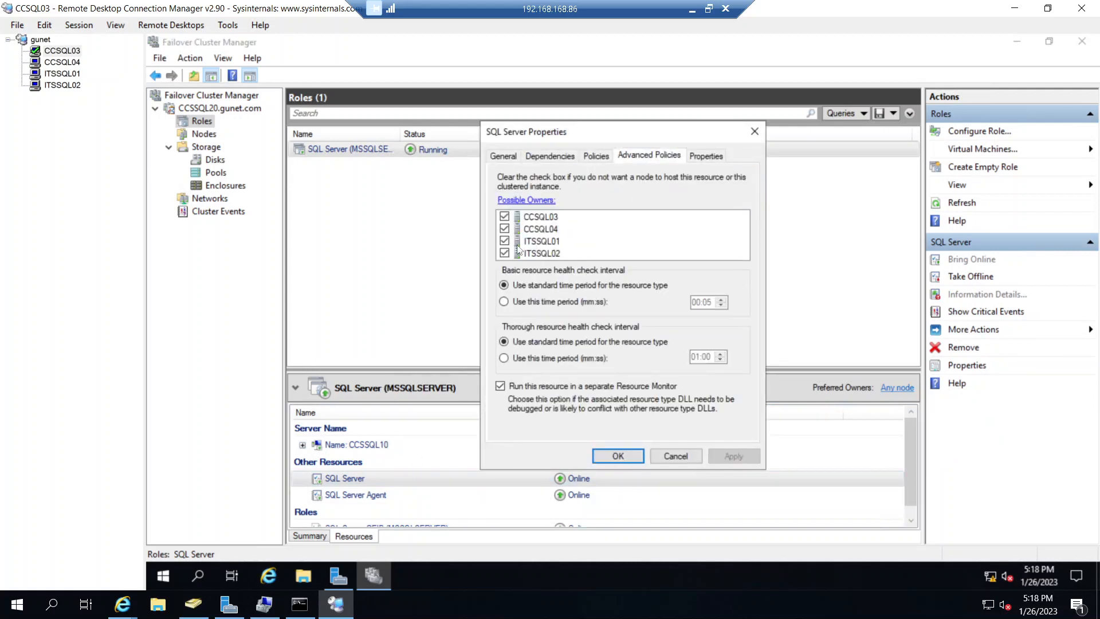
{"action": "left_click", "coordinate": [676, 457]}
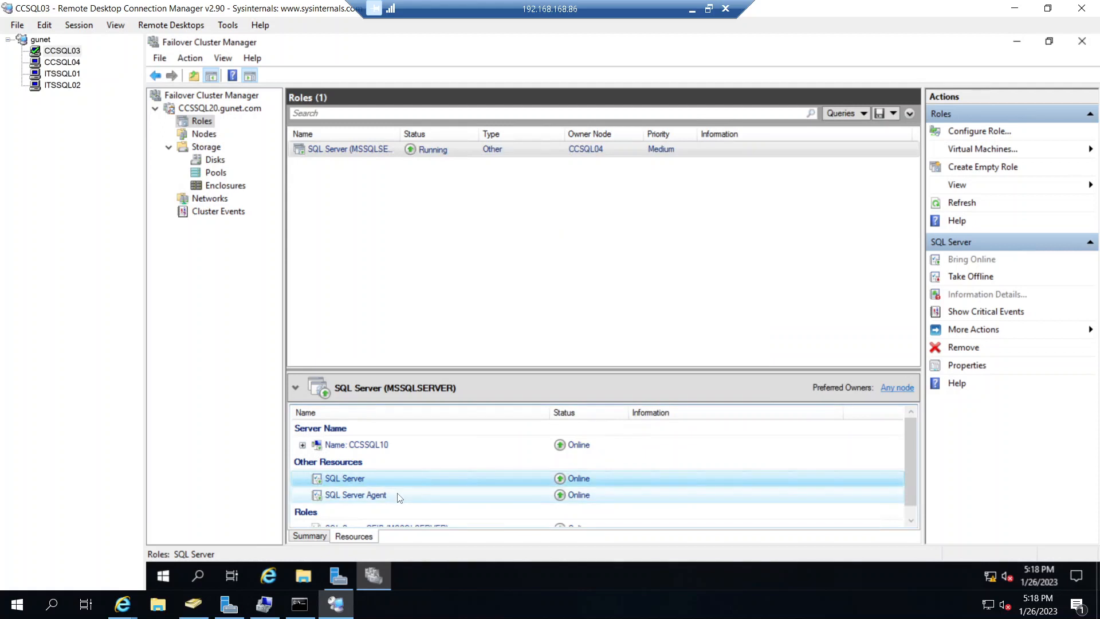
- Look at the advanced policies of the SQL Server Agent resource and close its properties without changes
{"action": "left_click", "coordinate": [400, 495]}
{"action": "right_click", "coordinate": [400, 494]}
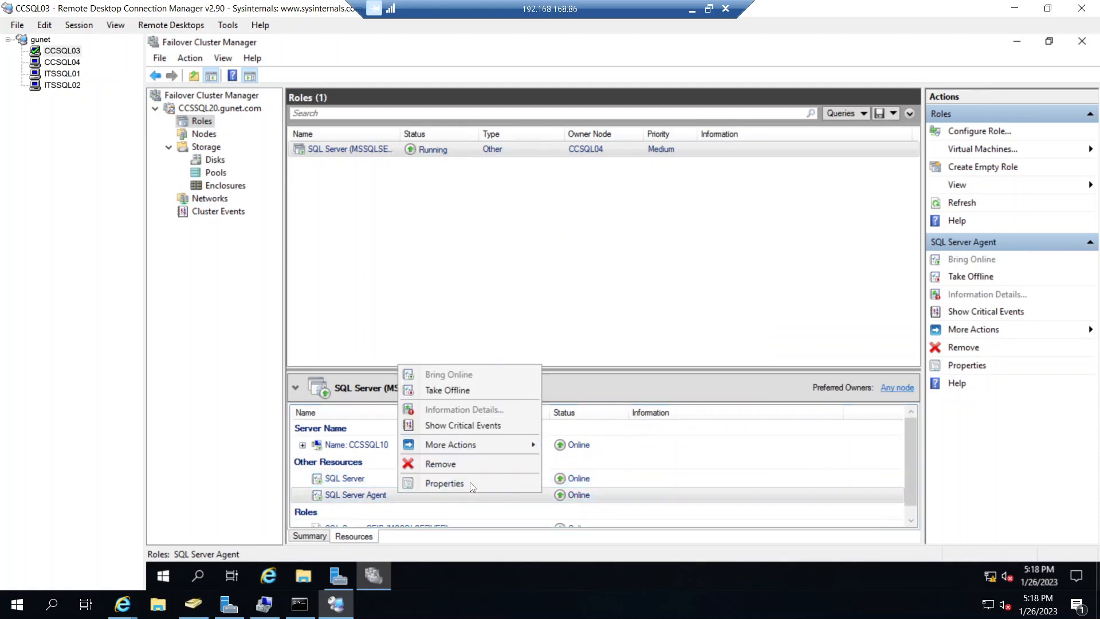
{"action": "left_click", "coordinate": [469, 483]}
{"action": "left_click", "coordinate": [648, 156]}
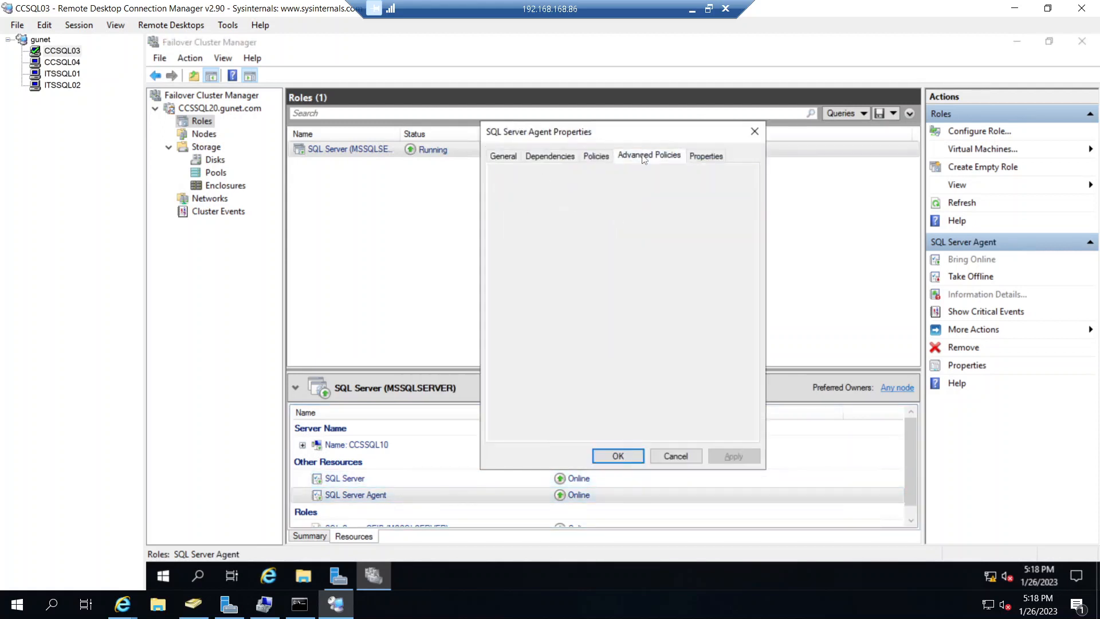
{"action": "left_click", "coordinate": [679, 457]}
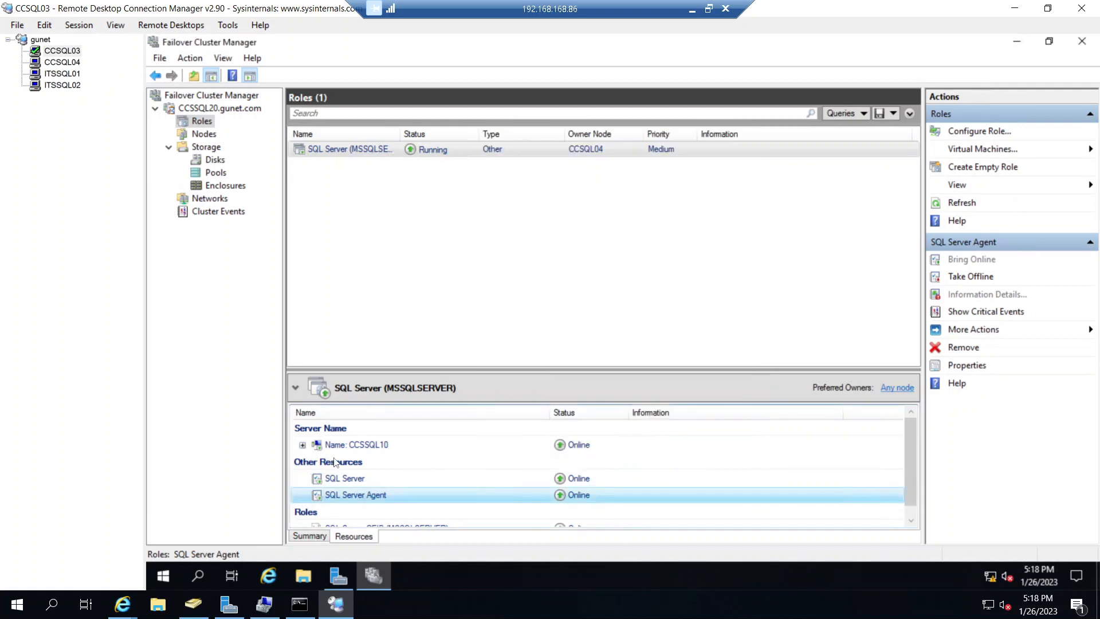
- Check the possible owners of the IP address resource under CCSSQL10, then view the role's remaining resources
{"action": "left_click", "coordinate": [303, 444]}
{"action": "right_click", "coordinate": [385, 461]}
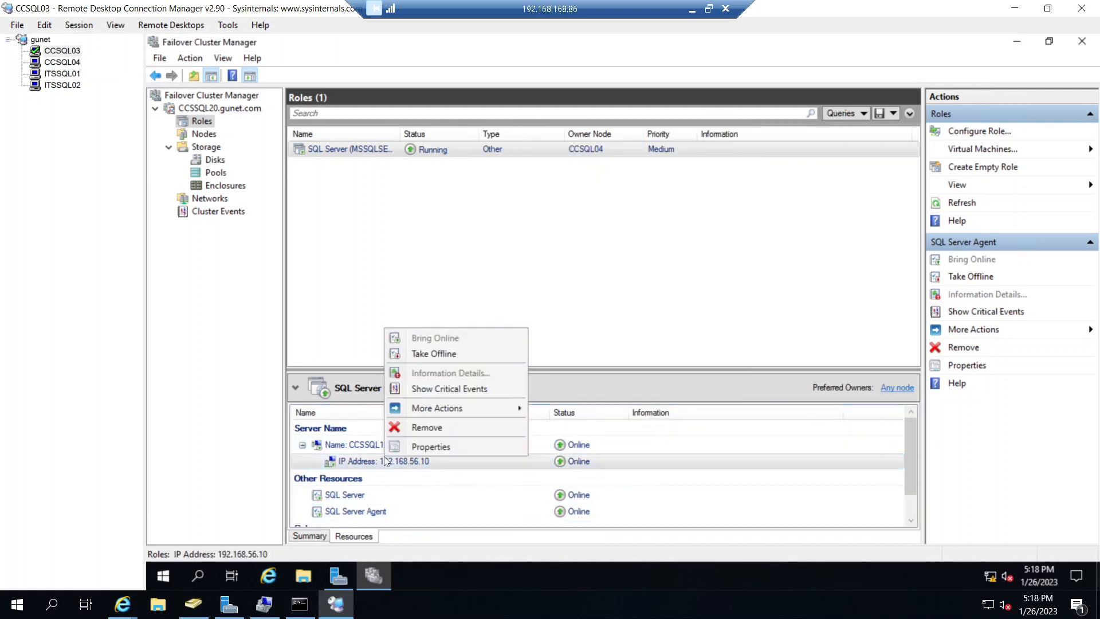
{"action": "left_click", "coordinate": [417, 447]}
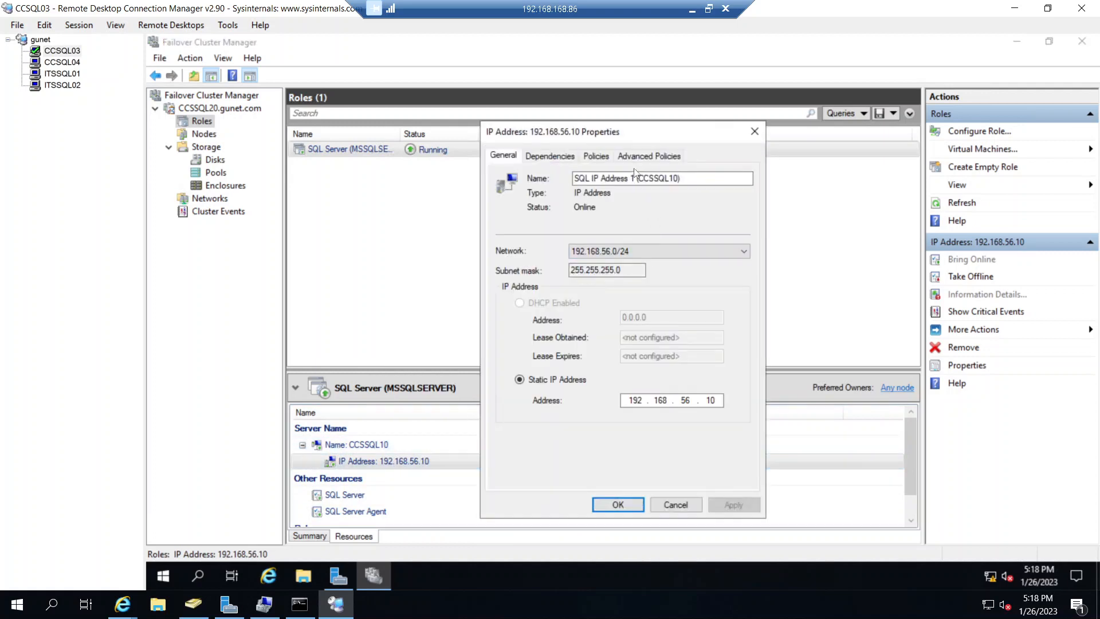
{"action": "left_click", "coordinate": [636, 158]}
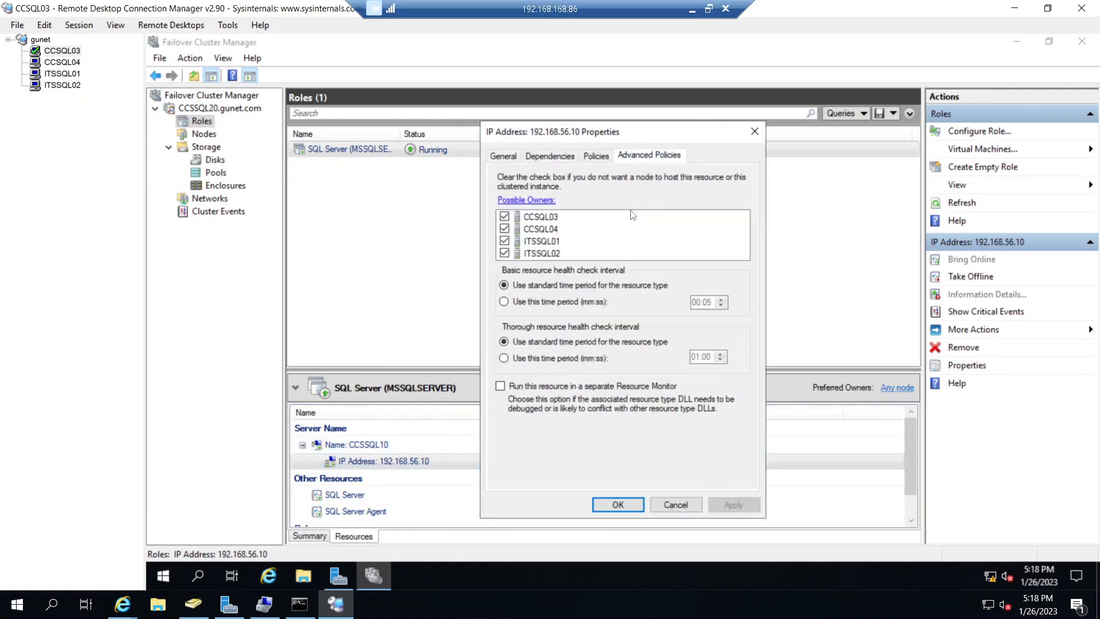
{"action": "left_click", "coordinate": [665, 504]}
{"action": "scroll", "coordinate": [507, 472], "scroll_direction": "down", "scroll_amount": 1}
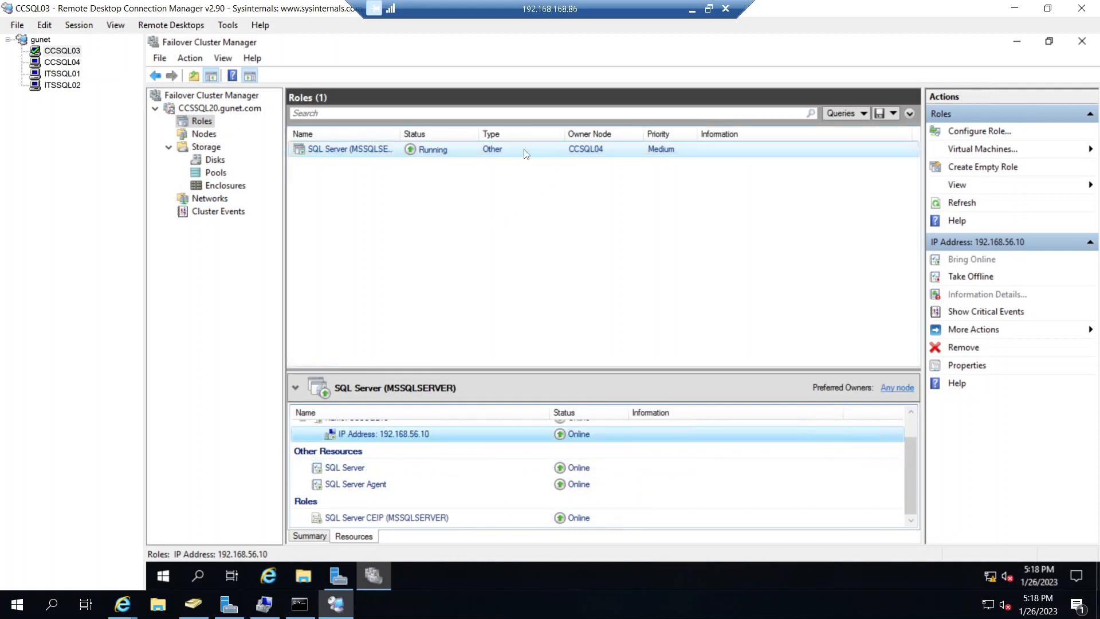
- Review the cluster's nodes, summary and disks, and return to the roles list
{"action": "left_click", "coordinate": [203, 134]}
{"action": "left_click", "coordinate": [200, 109]}
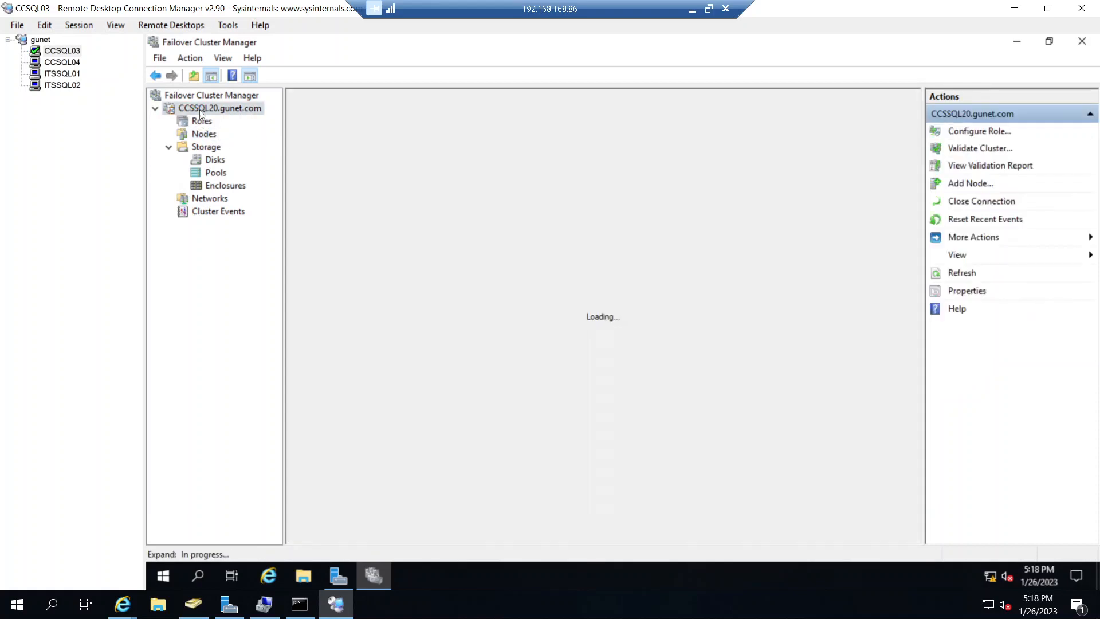
{"action": "left_click", "coordinate": [212, 161]}
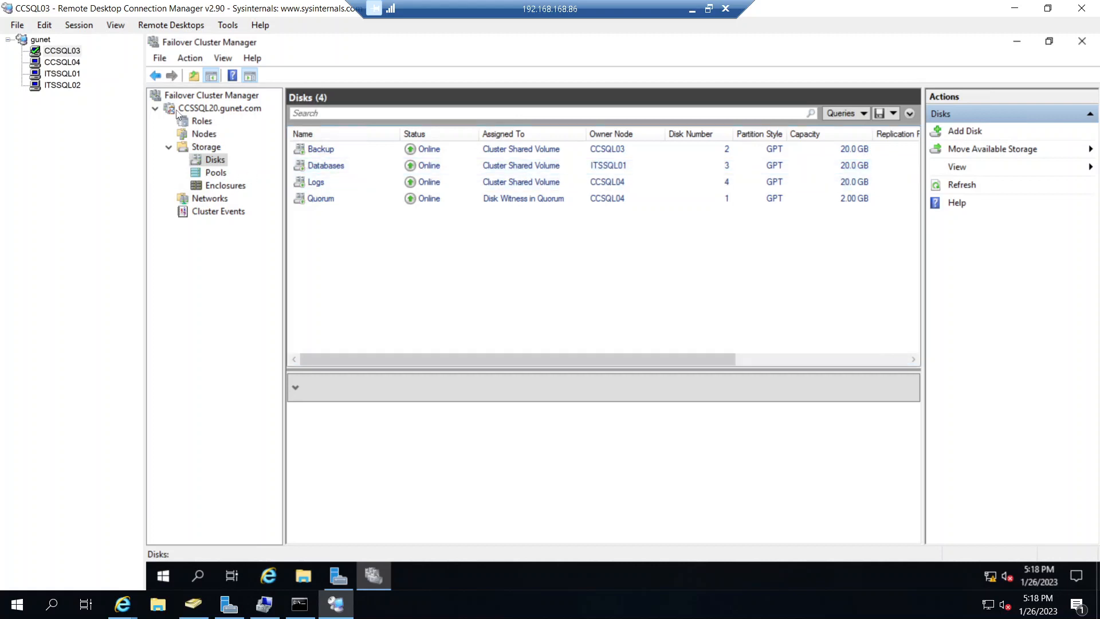
{"action": "left_click", "coordinate": [195, 121]}
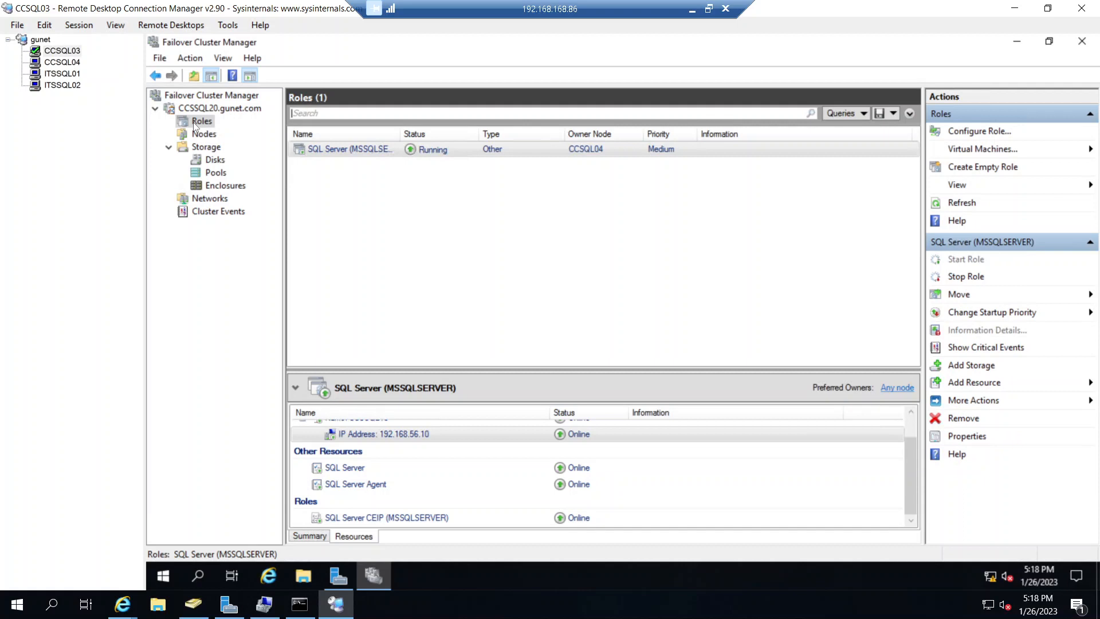
- Move the SQL Server (MSSQLSERVER) role from CCSQL04 to node ITSSQL01
{"action": "right_click", "coordinate": [536, 152]}
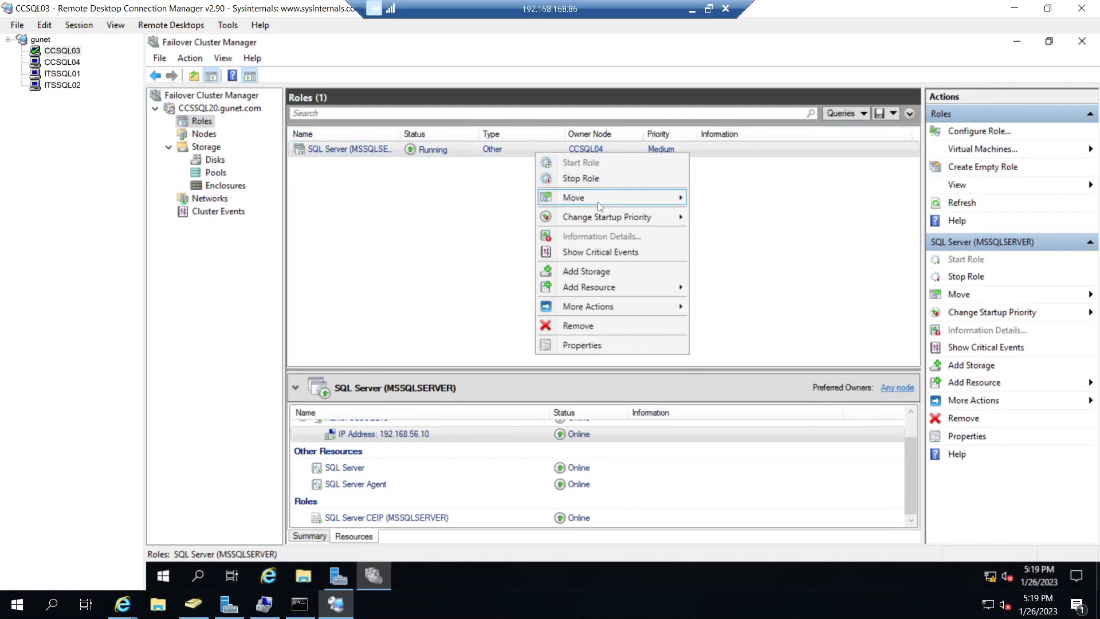
{"action": "mouse_move", "coordinate": [599, 205]}
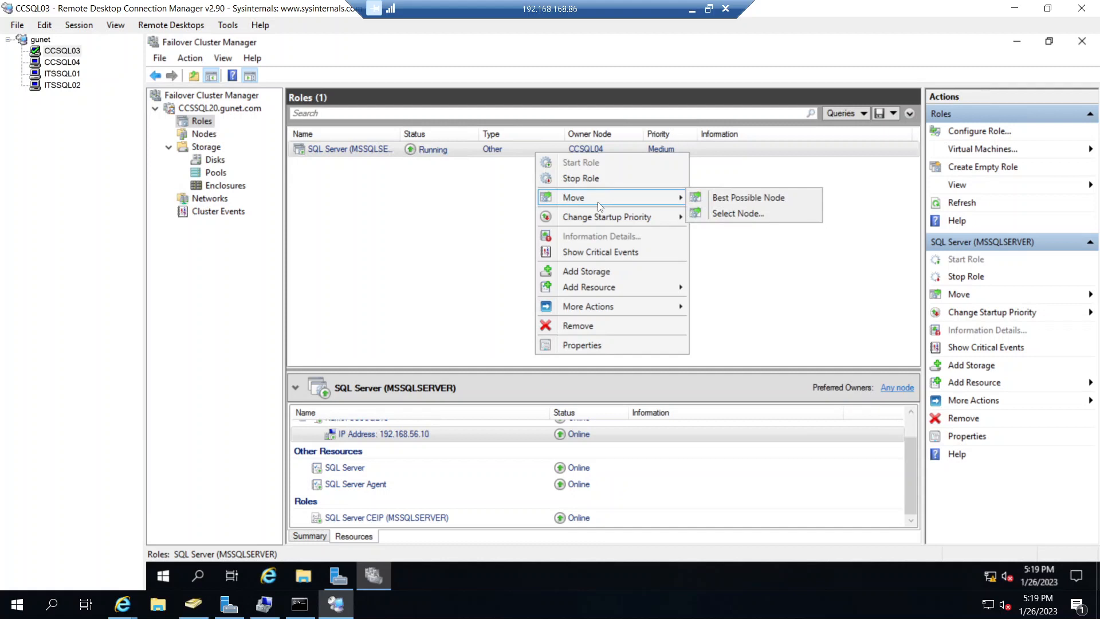
{"action": "left_click", "coordinate": [735, 214]}
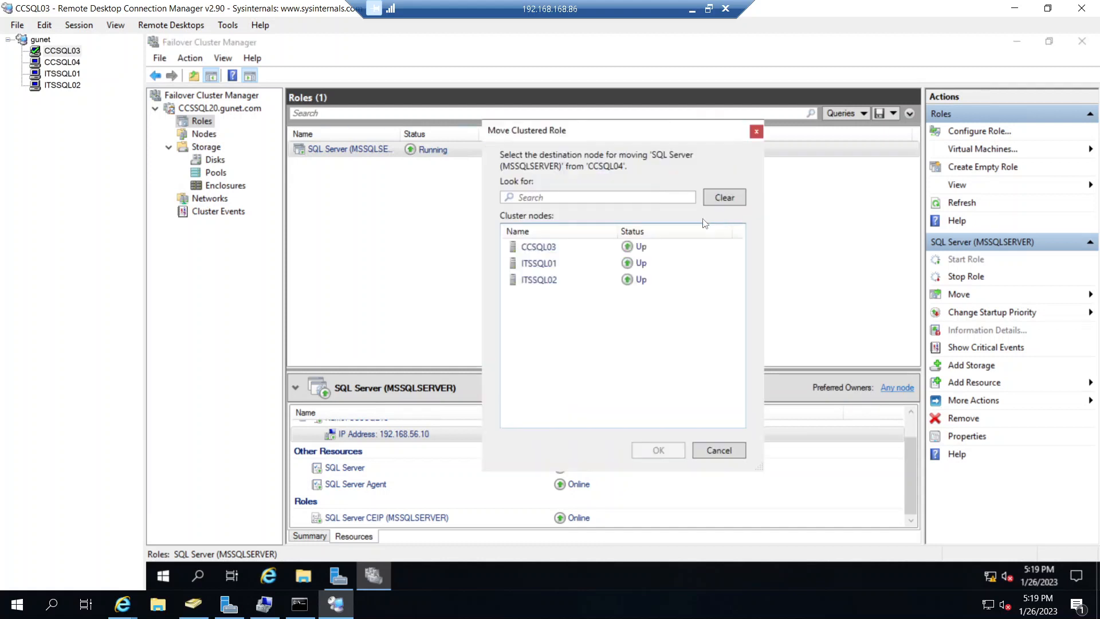
{"action": "left_click", "coordinate": [537, 266]}
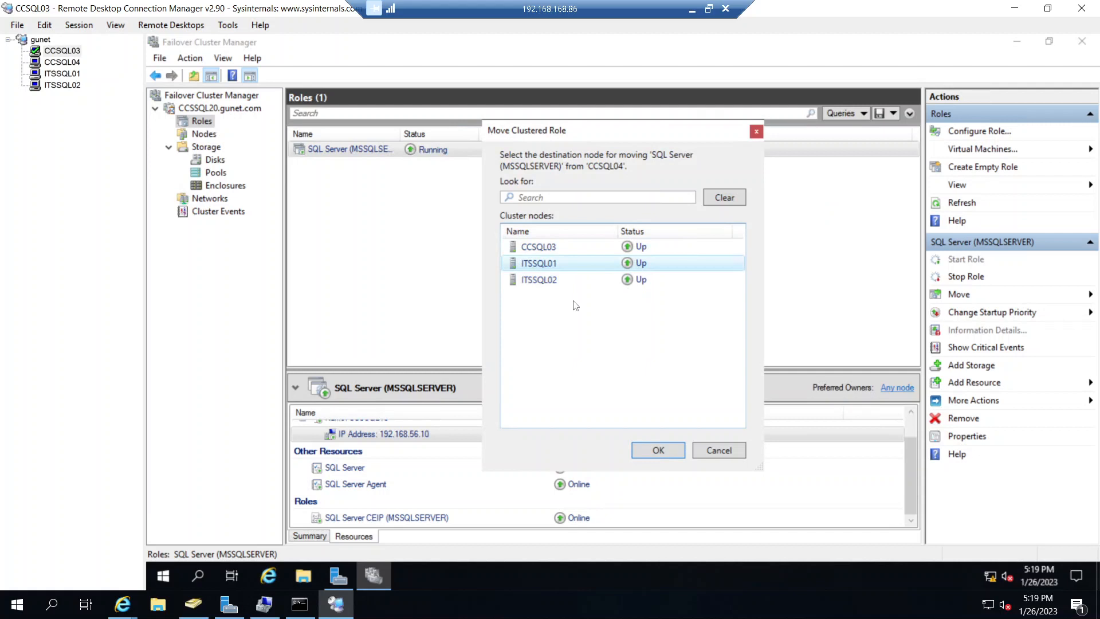
{"action": "left_click", "coordinate": [666, 450]}
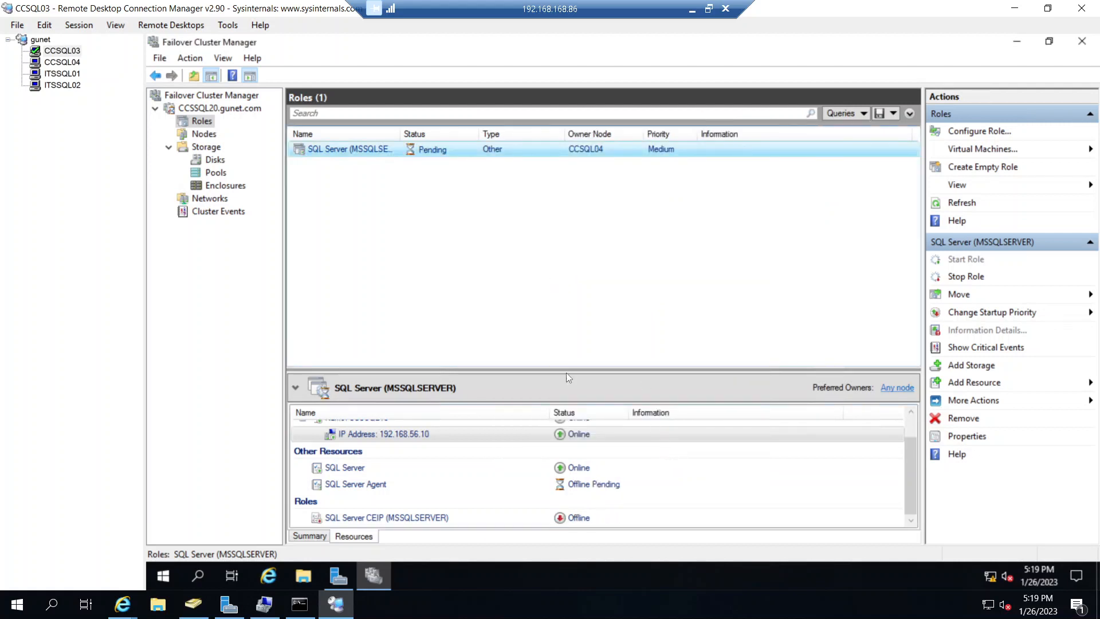
- Enlarge the role's resource details to monitor the failover, and check the owner nodes of the cluster disks
{"action": "left_click_drag", "start_coordinate": [628, 370], "coordinate": [622, 232]}
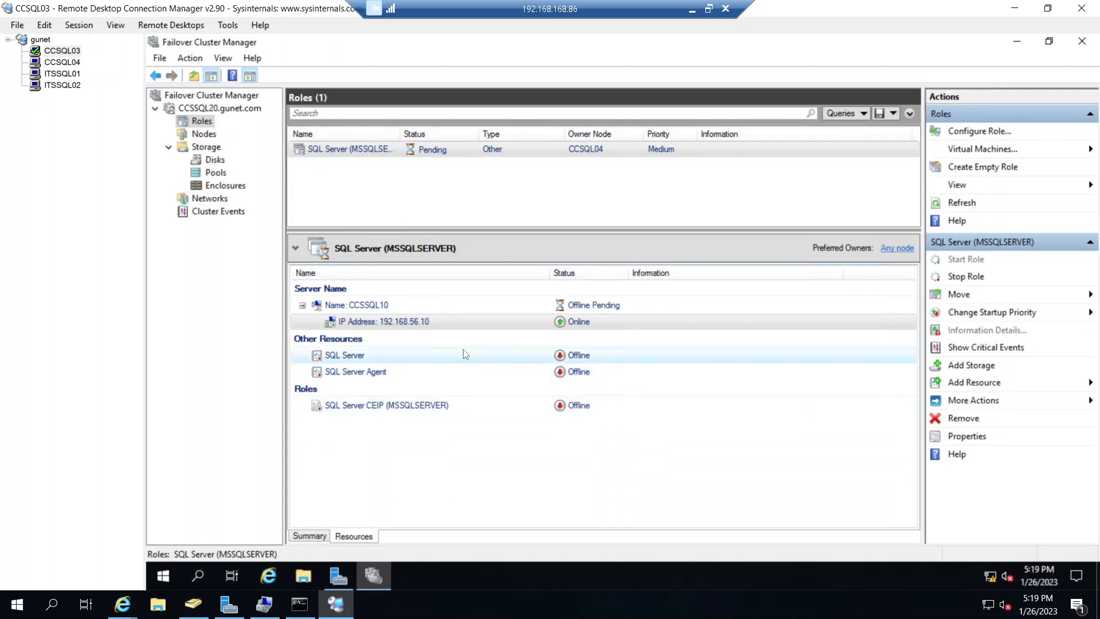
{"action": "left_click", "coordinate": [508, 323]}
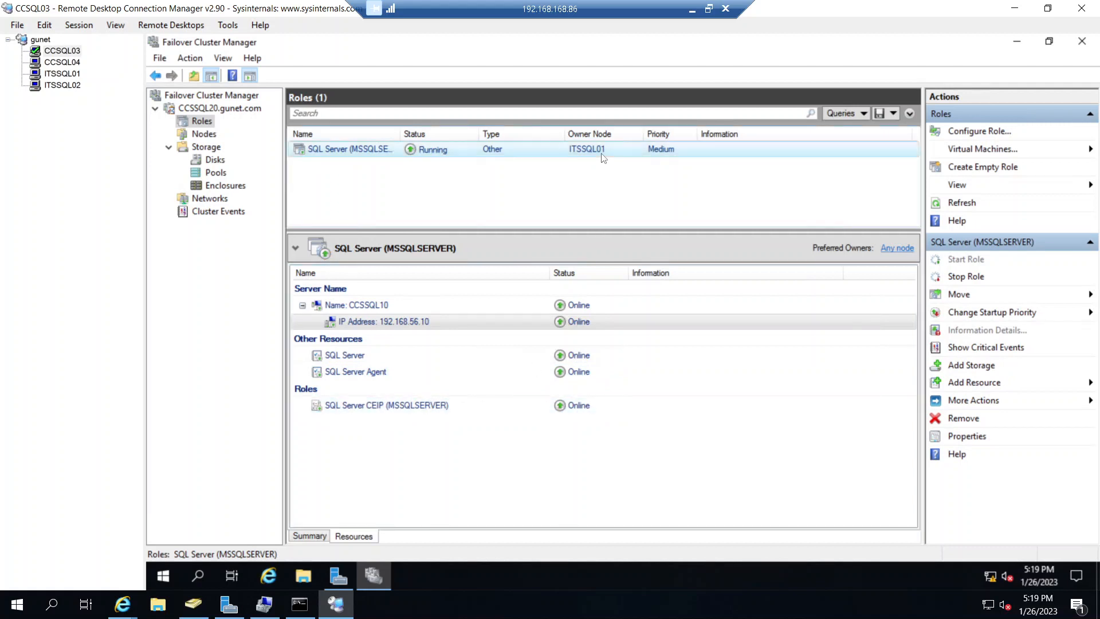
{"action": "left_click", "coordinate": [214, 161]}
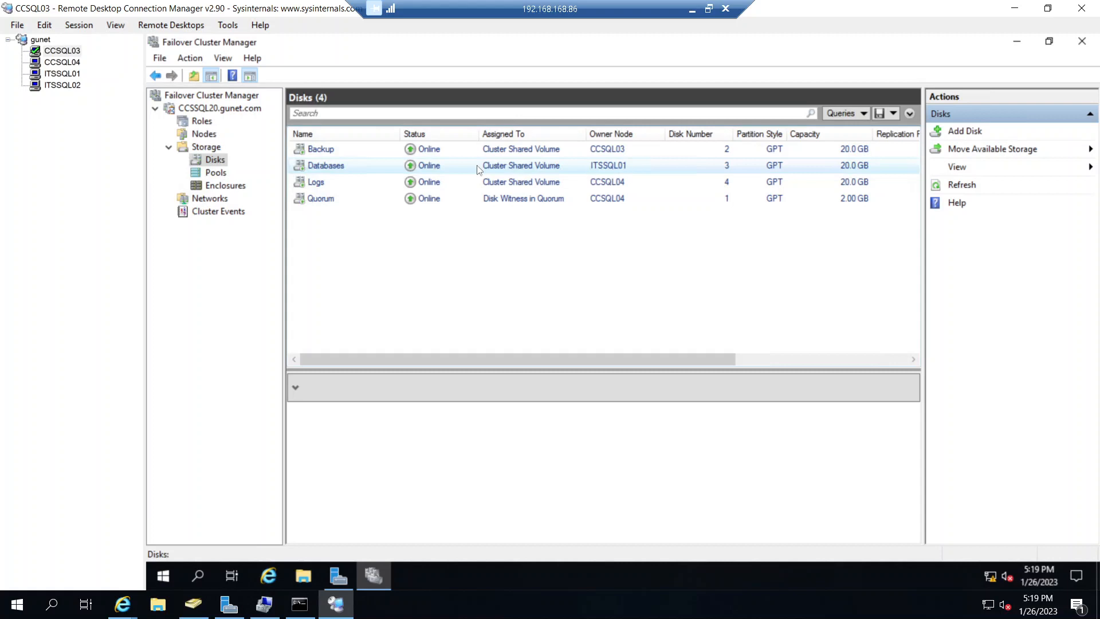
- Switch to the CCSQL04 session and search its installed apps for "ssm"
{"action": "left_click", "coordinate": [73, 64]}
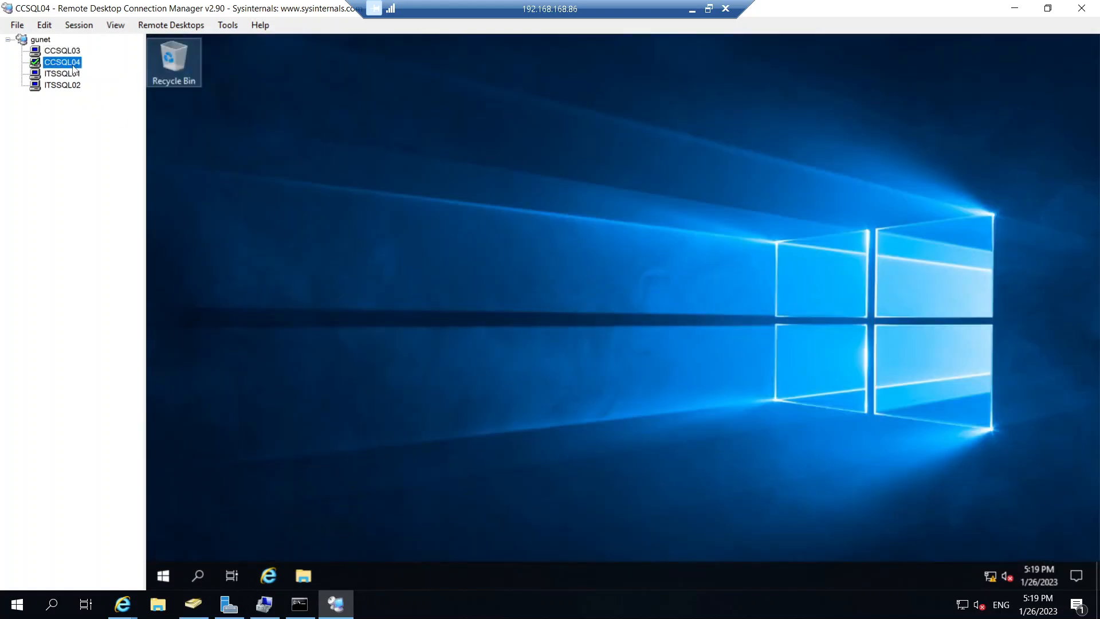
{"action": "left_click", "coordinate": [197, 574]}
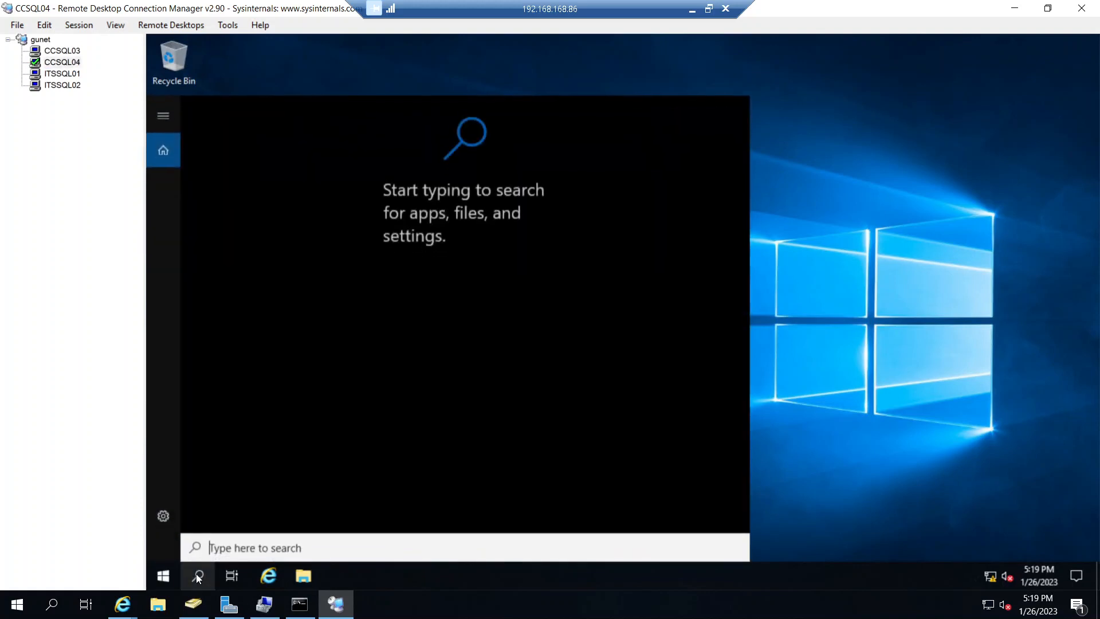
{"action": "type", "text": "ssm"}
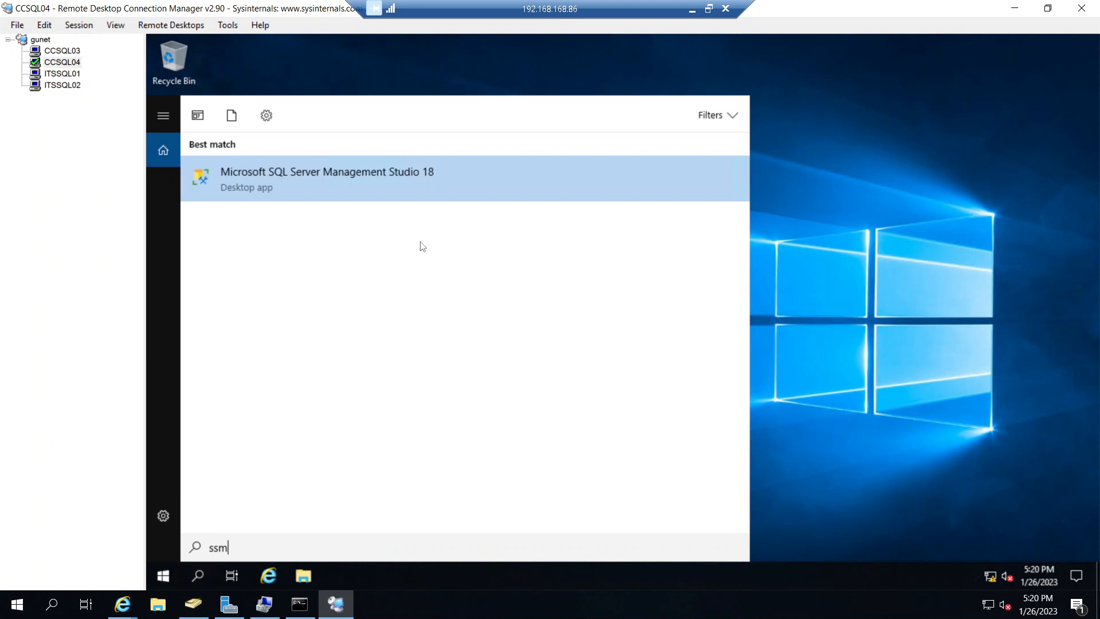
{"action": "left_click", "coordinate": [439, 177]}
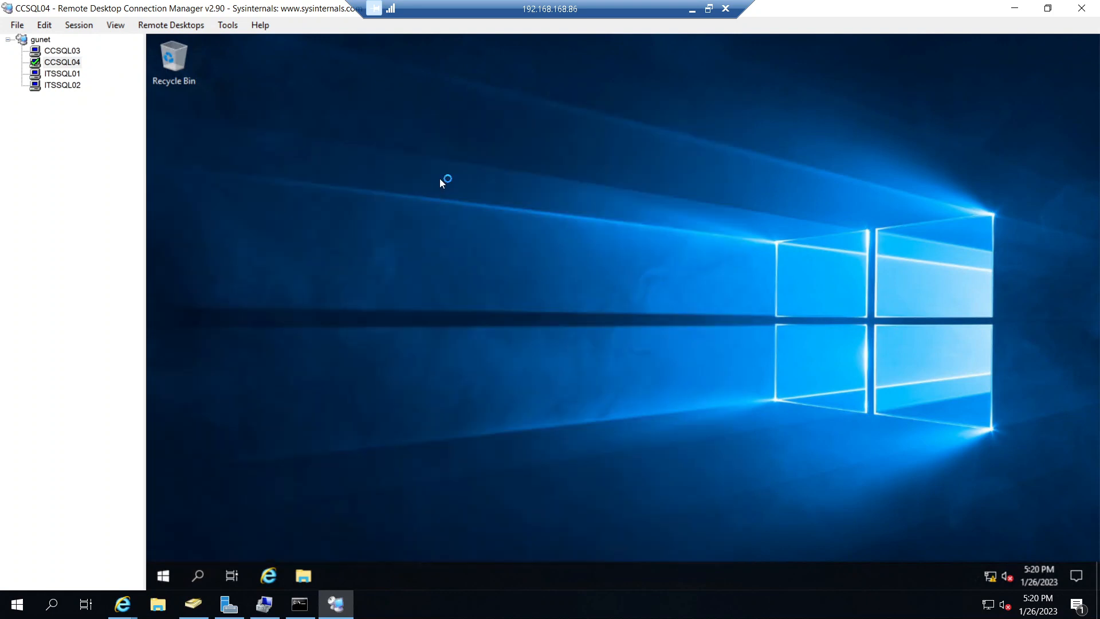
- Return to CCSQL03, check the role's owner node, and restart the server with the reason Other (Unplanned)
{"action": "left_click", "coordinate": [63, 51]}
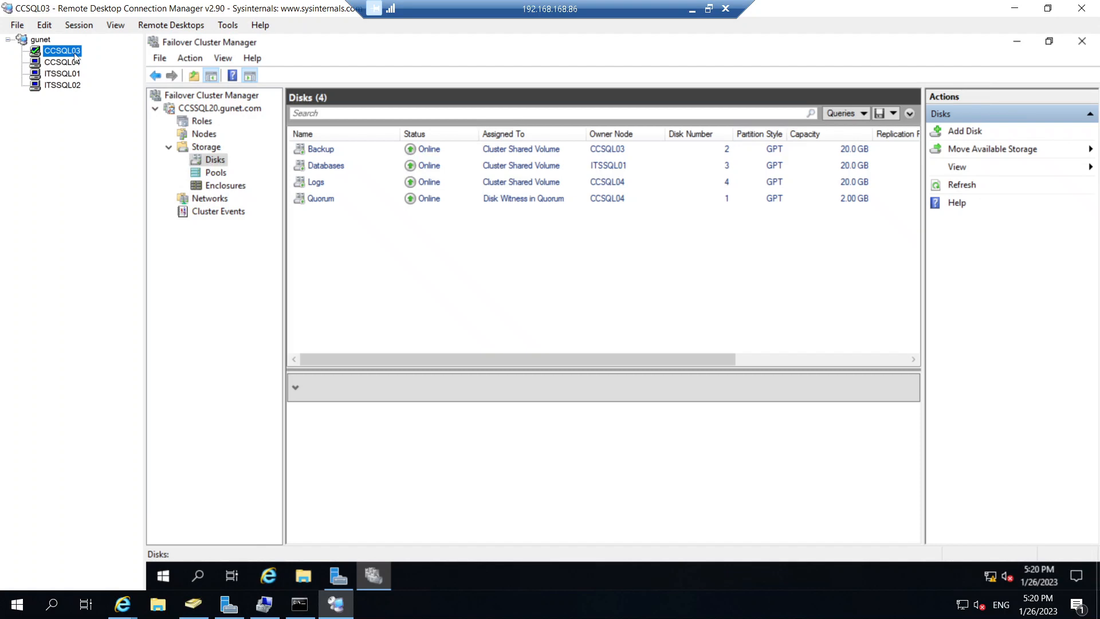
{"action": "left_click", "coordinate": [201, 121]}
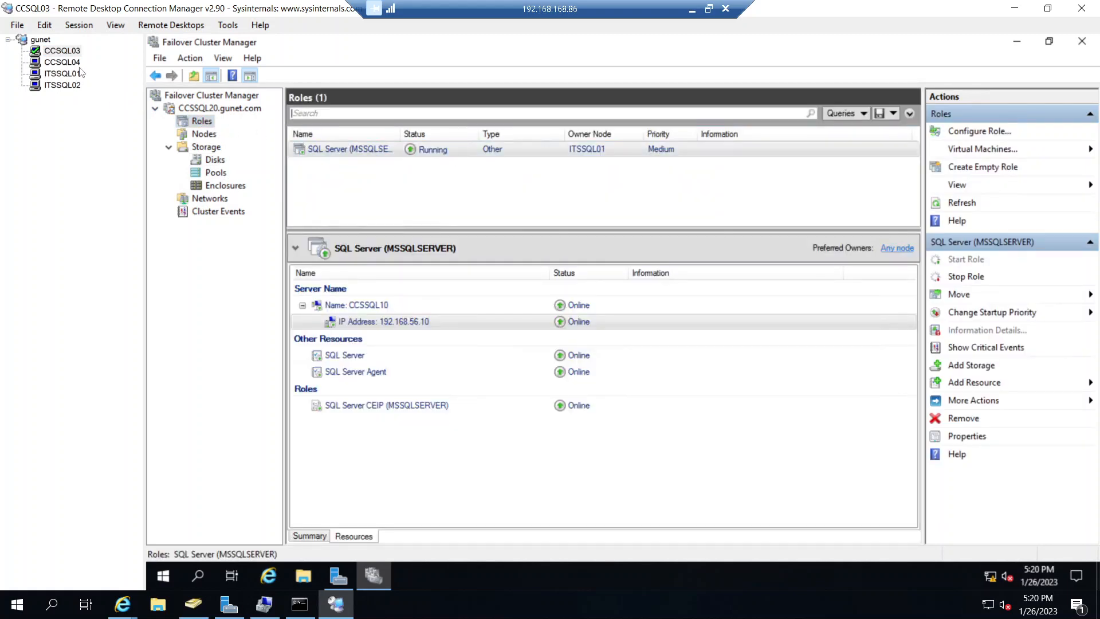
{"action": "left_click", "coordinate": [163, 577]}
{"action": "left_click", "coordinate": [163, 544]}
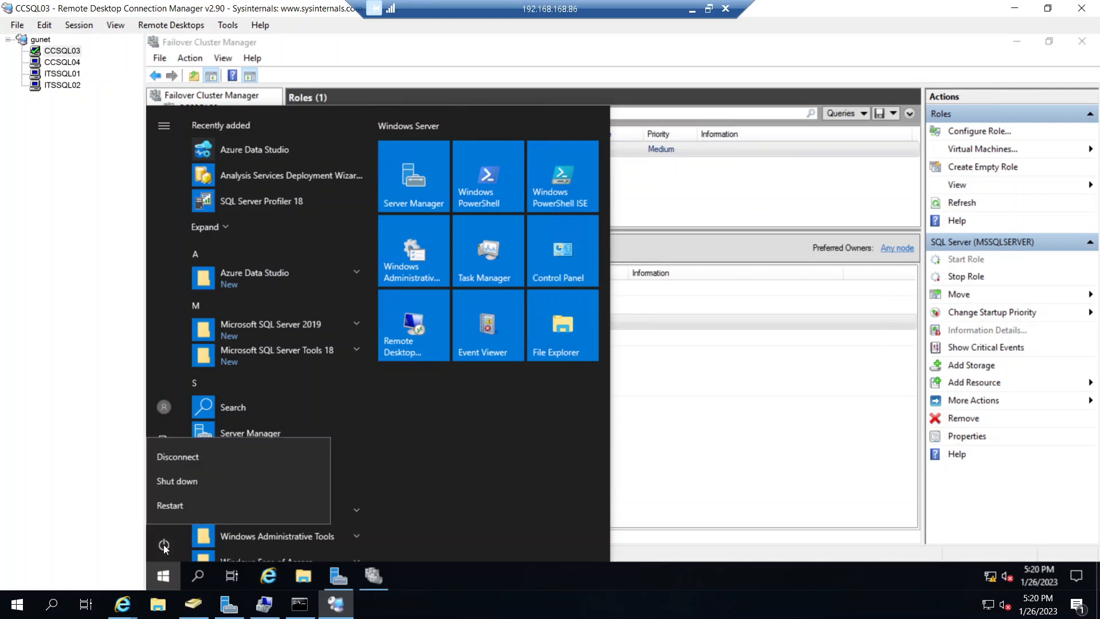
{"action": "left_click", "coordinate": [194, 505]}
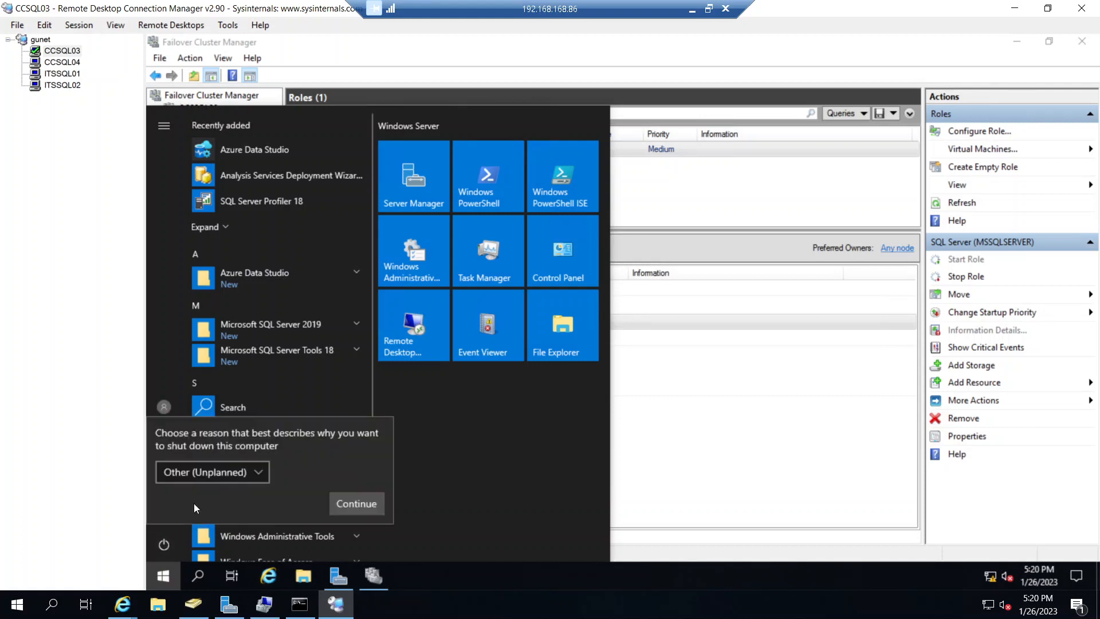
{"action": "left_click", "coordinate": [352, 502]}
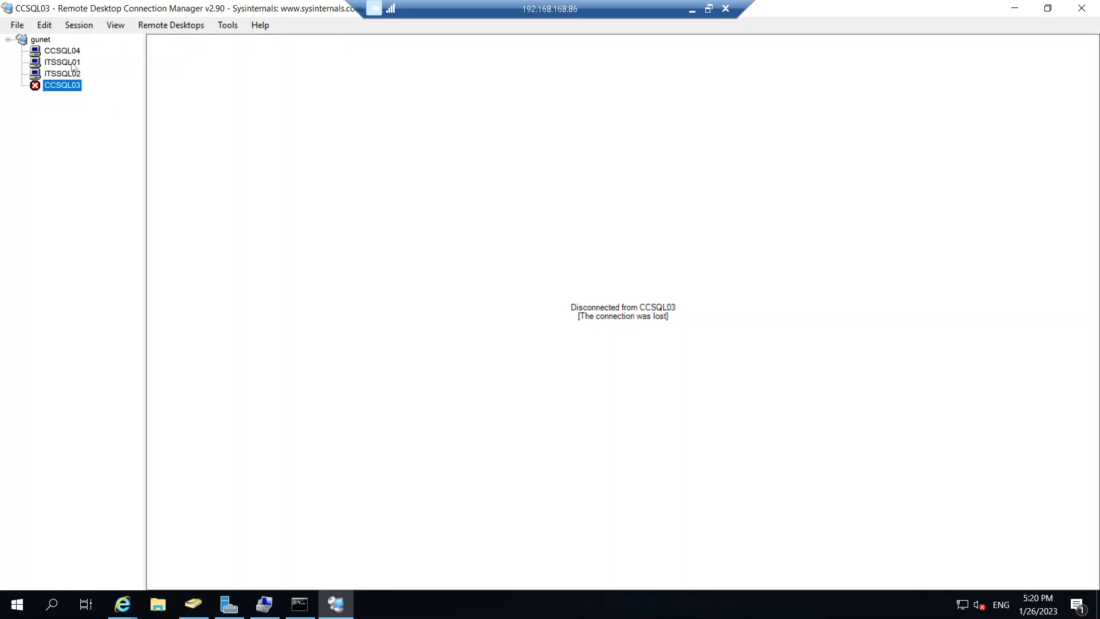
- Switch to the ITSSQL01 session, open Failover Cluster Manager, and display the roles of cluster CCSSQL20.gunet.com
{"action": "left_click", "coordinate": [70, 62]}
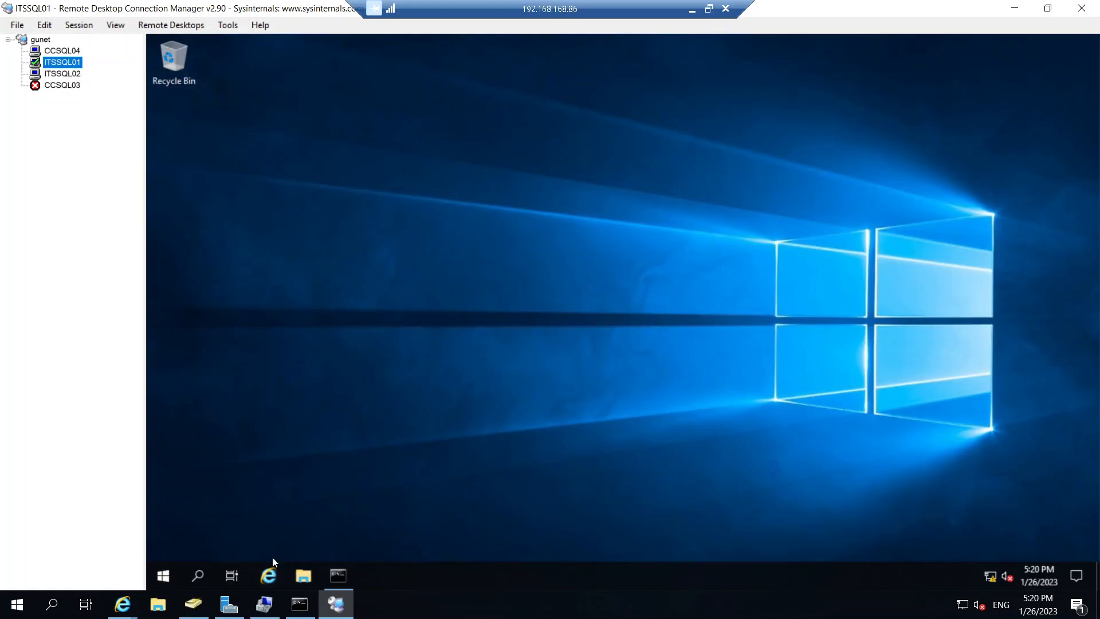
{"action": "left_click", "coordinate": [198, 575]}
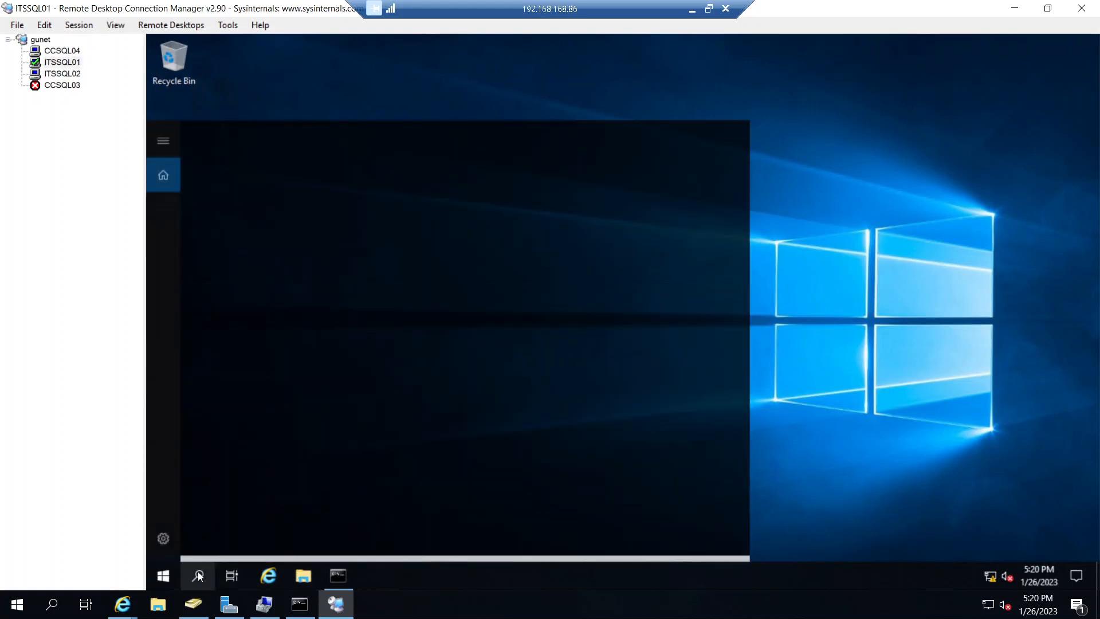
{"action": "type", "text": "fa"}
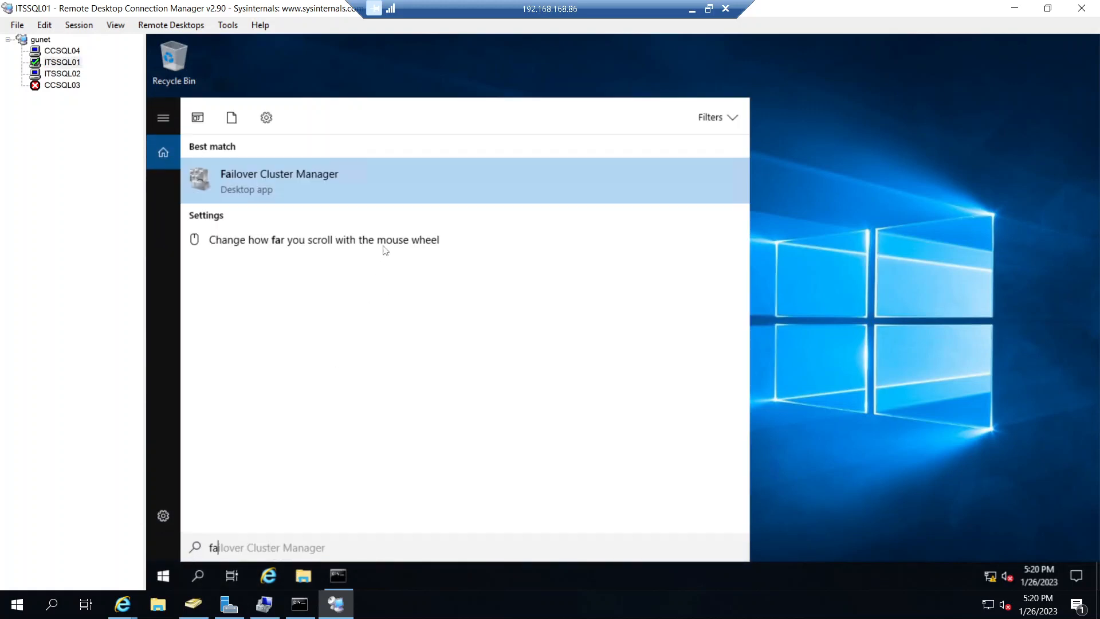
{"action": "left_click", "coordinate": [416, 181]}
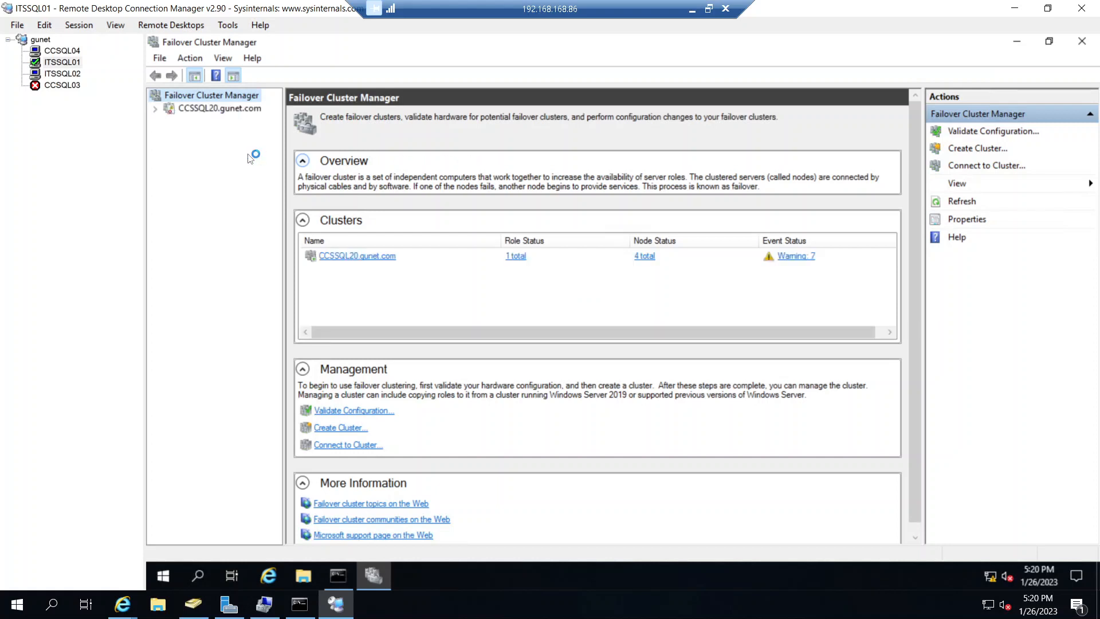
{"action": "left_click", "coordinate": [201, 109]}
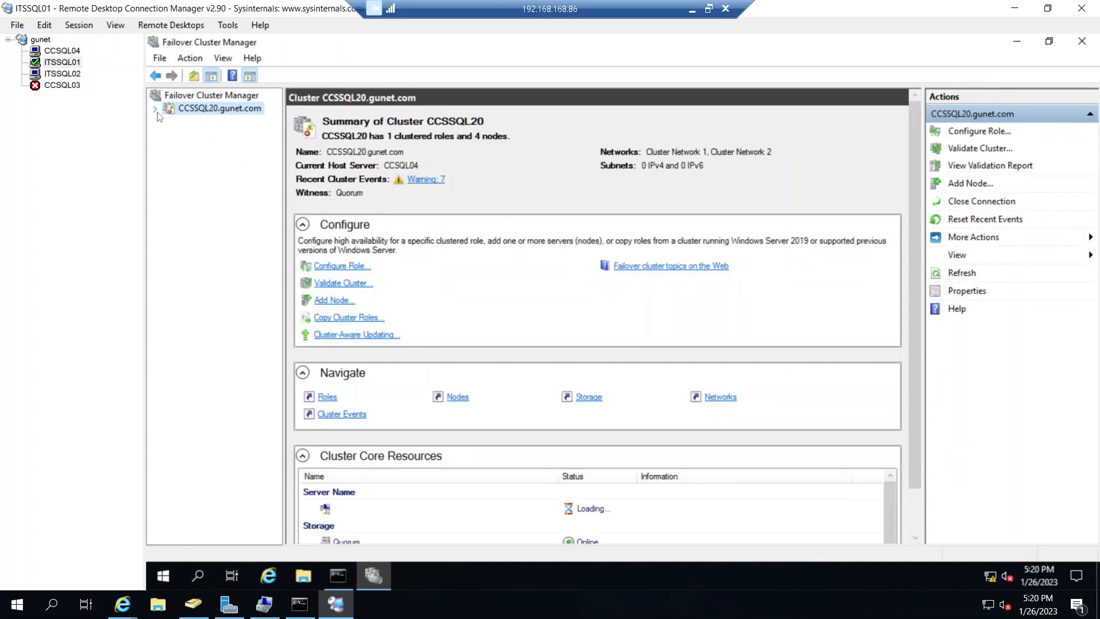
{"action": "left_click", "coordinate": [198, 121]}
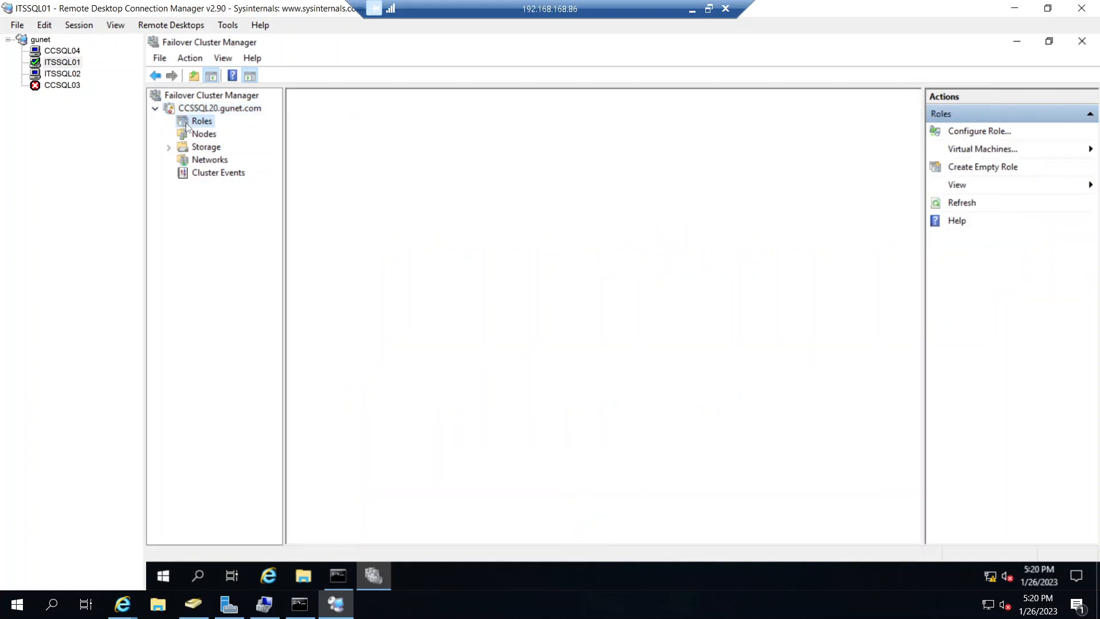